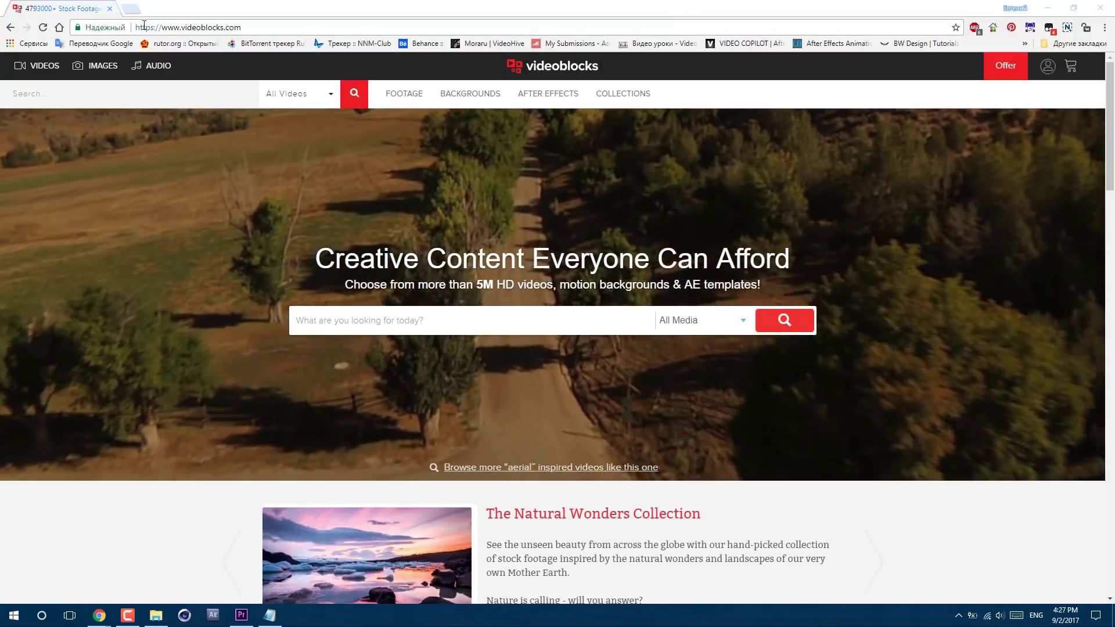
- Look over the Videoblocks page, highlighting the 5M HD videos tagline and scrolling down the results
{"action": "left_click", "coordinate": [240, 27]}
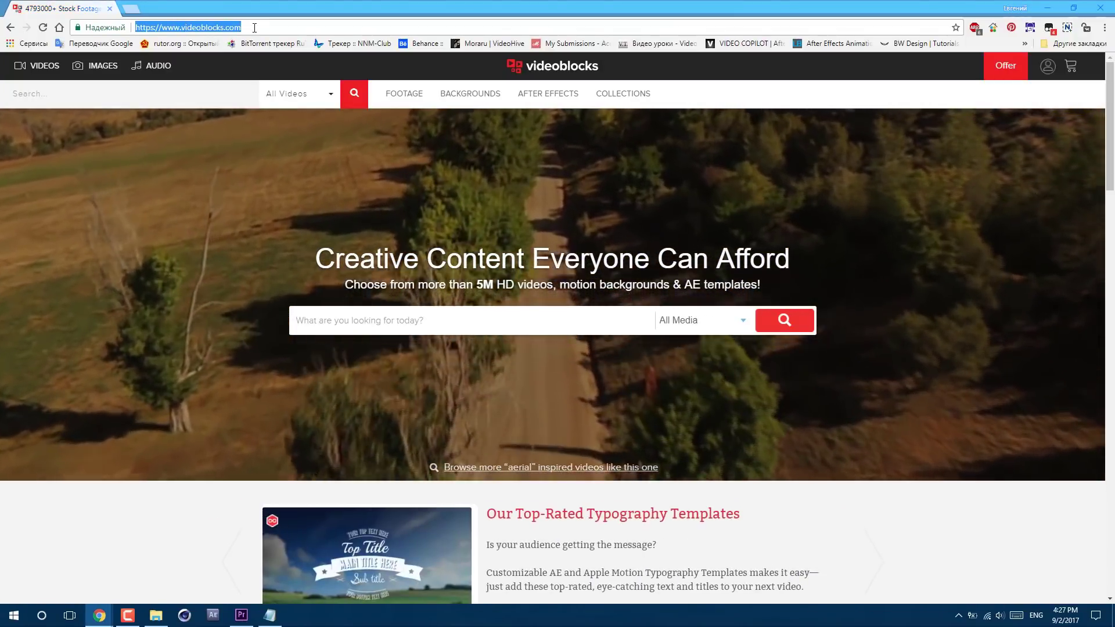
{"action": "left_click", "coordinate": [240, 27]}
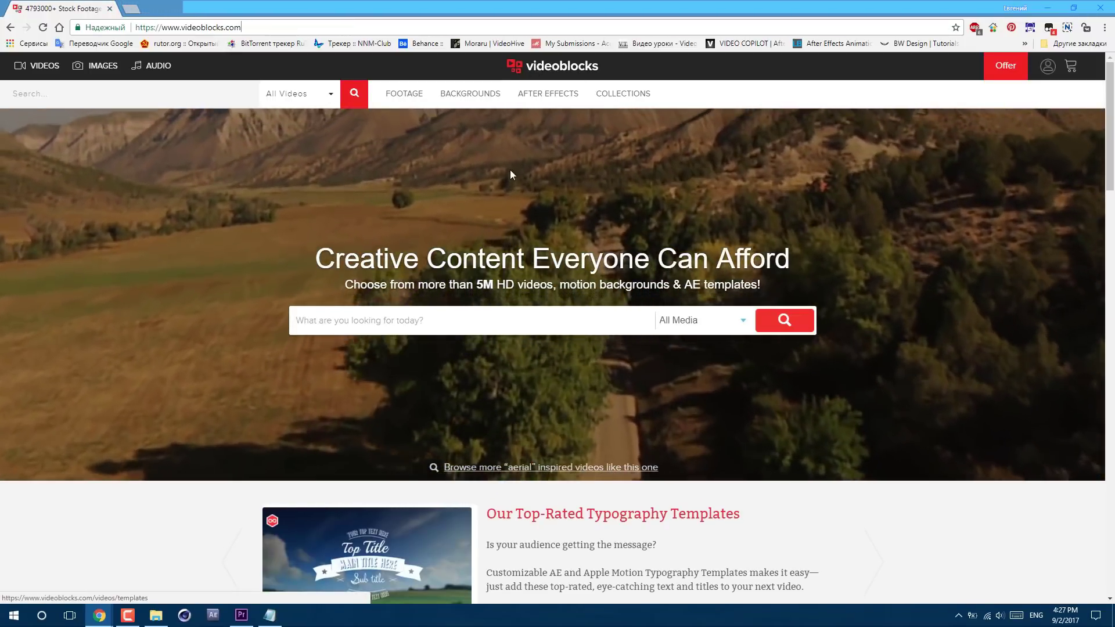
{"action": "left_click_drag", "start_coordinate": [346, 284], "coordinate": [768, 288]}
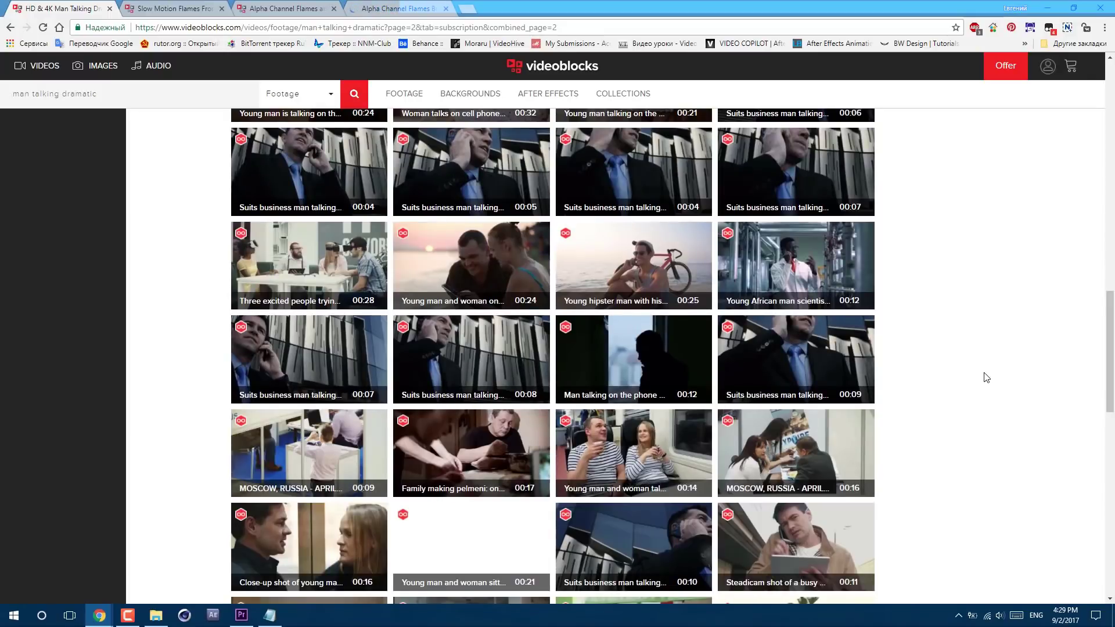
{"action": "scroll", "coordinate": [986, 378], "scroll_direction": "down", "scroll_amount": 4}
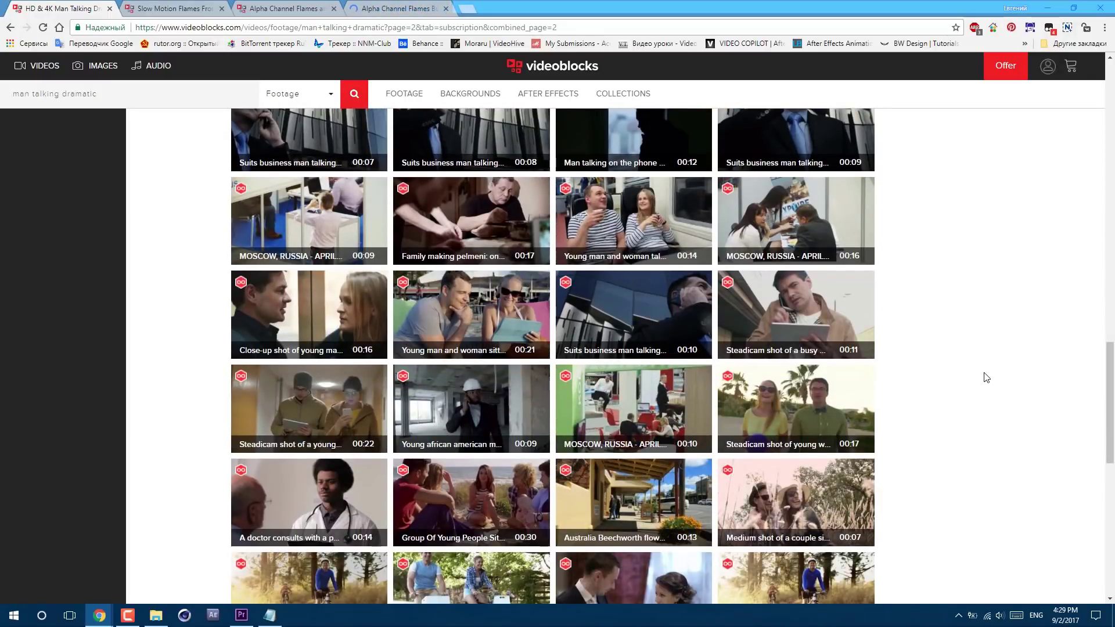
{"action": "scroll", "coordinate": [985, 377], "scroll_direction": "down", "scroll_amount": 3}
{"action": "scroll", "coordinate": [985, 377], "scroll_direction": "down", "scroll_amount": 3}
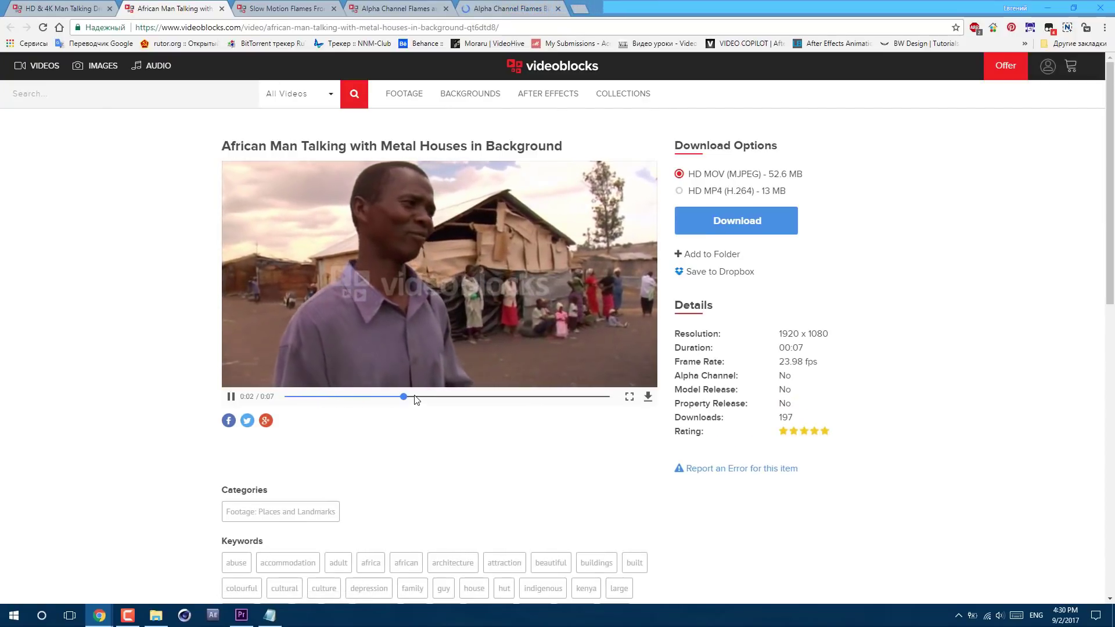
- Close the African Man Talking page and review the flames, country road, glass, train and Terrain clips
{"action": "key", "text": "ctrl+w"}
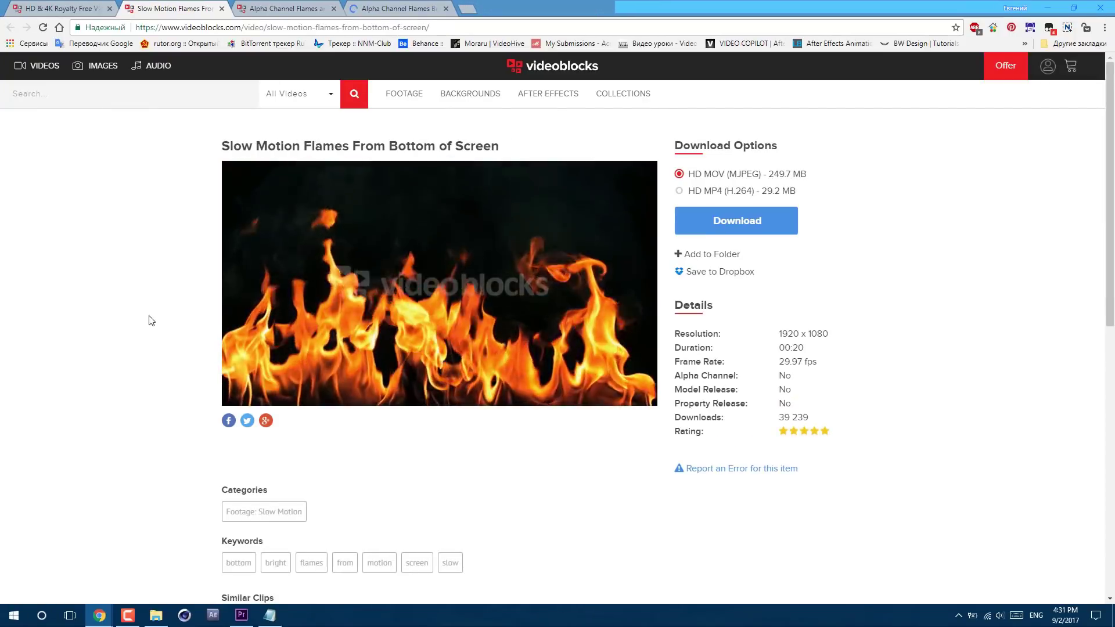
{"action": "left_click", "coordinate": [289, 4]}
{"action": "left_click", "coordinate": [388, 7]}
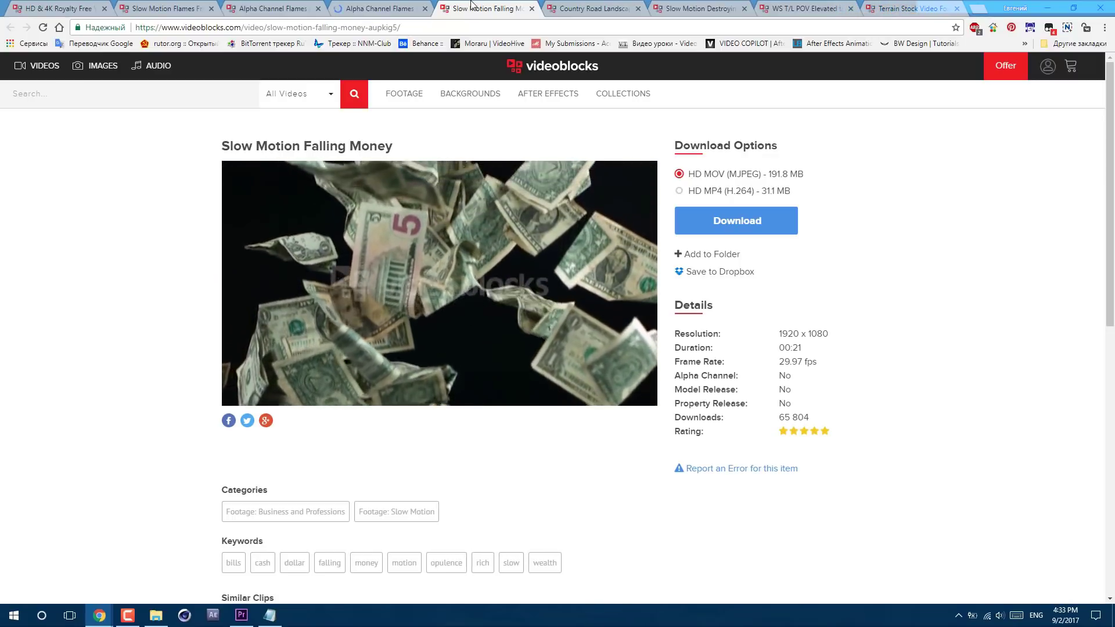
{"action": "left_click", "coordinate": [588, 8]}
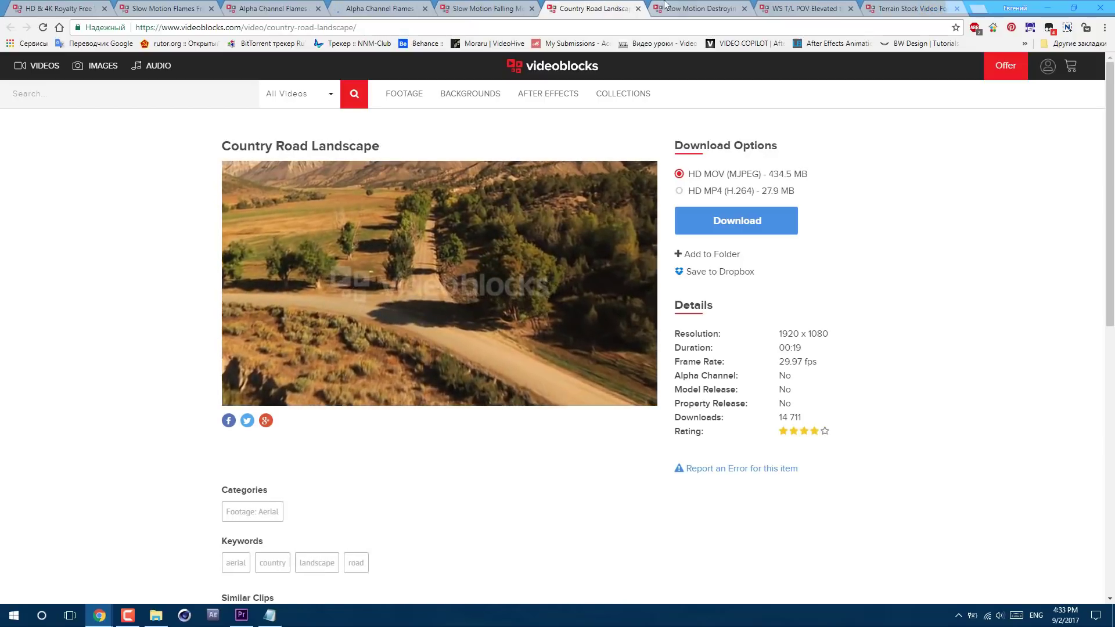
{"action": "left_click", "coordinate": [698, 5]}
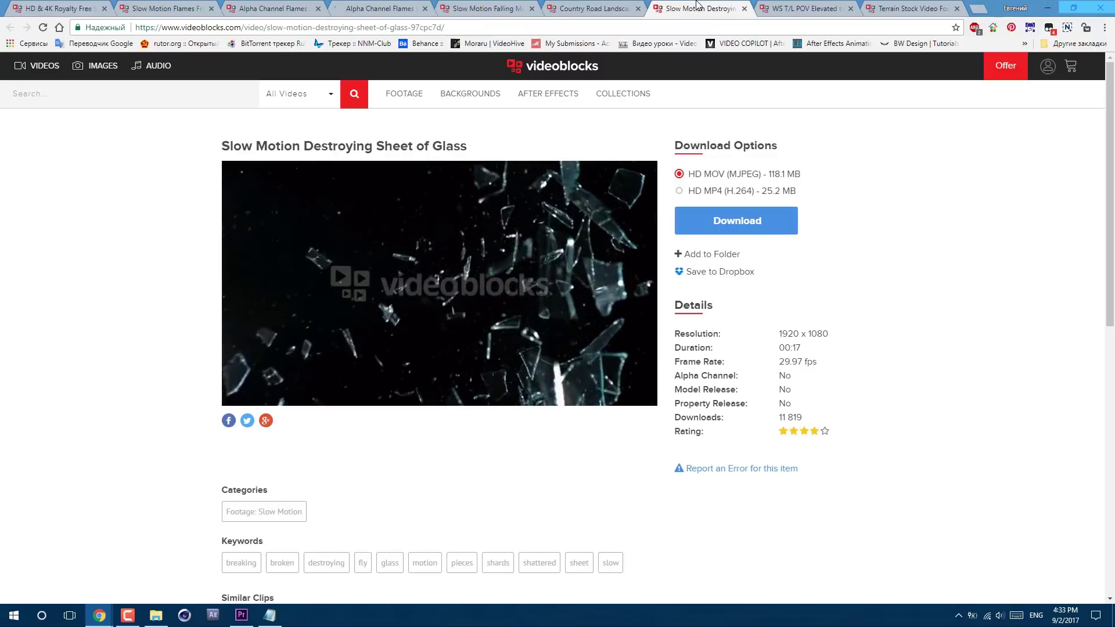
{"action": "left_click", "coordinate": [801, 5]}
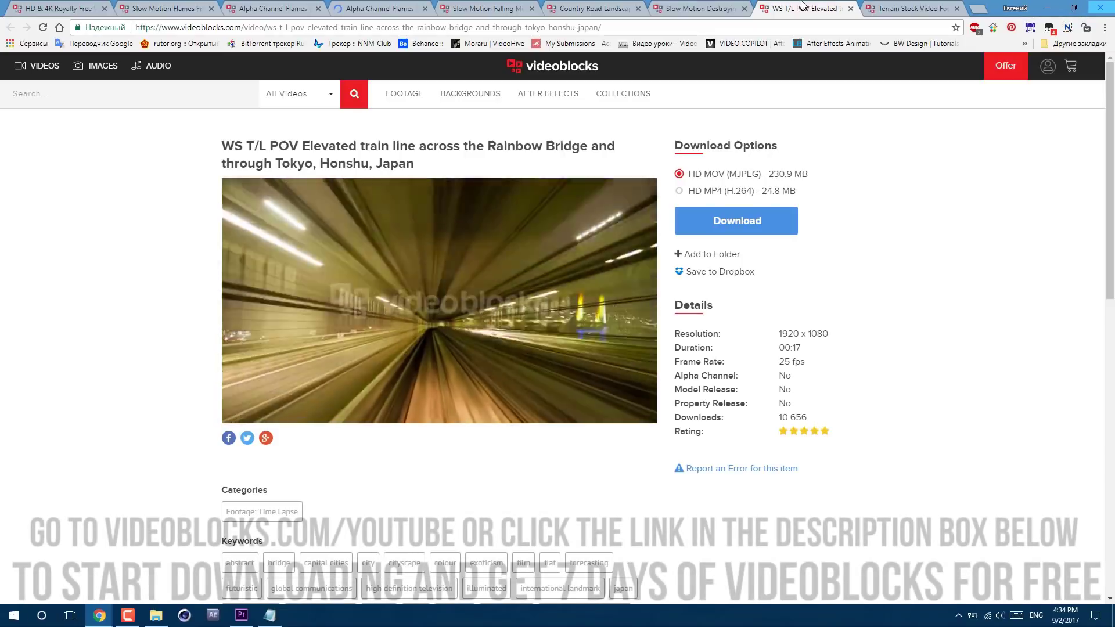
{"action": "left_click", "coordinate": [909, 8]}
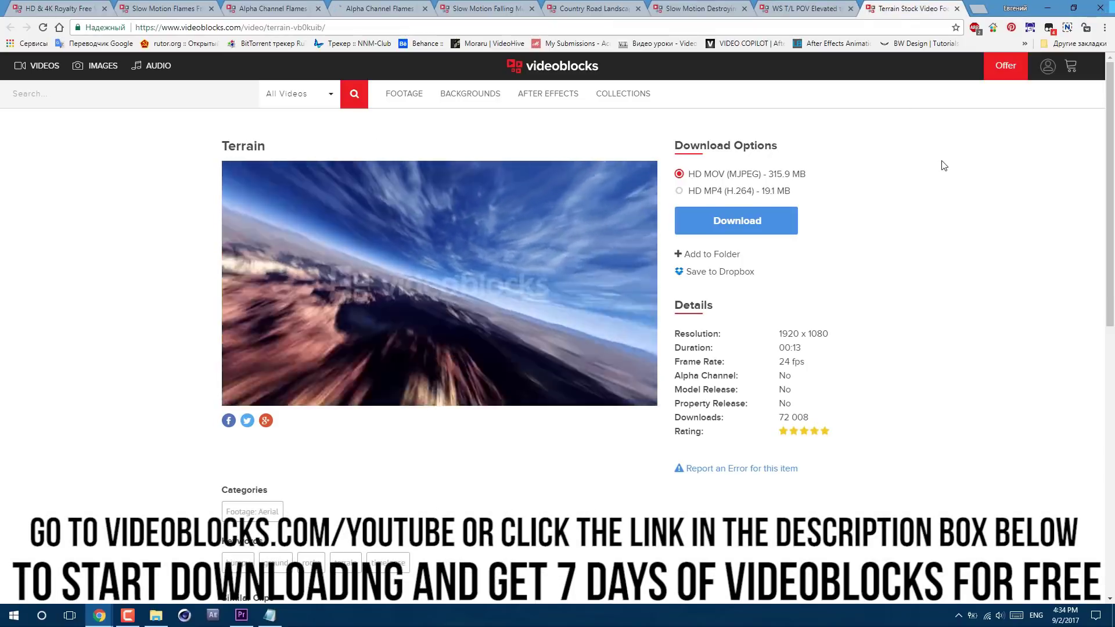
- Load videoblocks.com/youtube and enter a first name in the Full Name field
{"action": "key", "text": "ctrl+t"}
{"action": "type", "text": "videoblocks.com/youtube"}
{"action": "key", "text": "Return"}
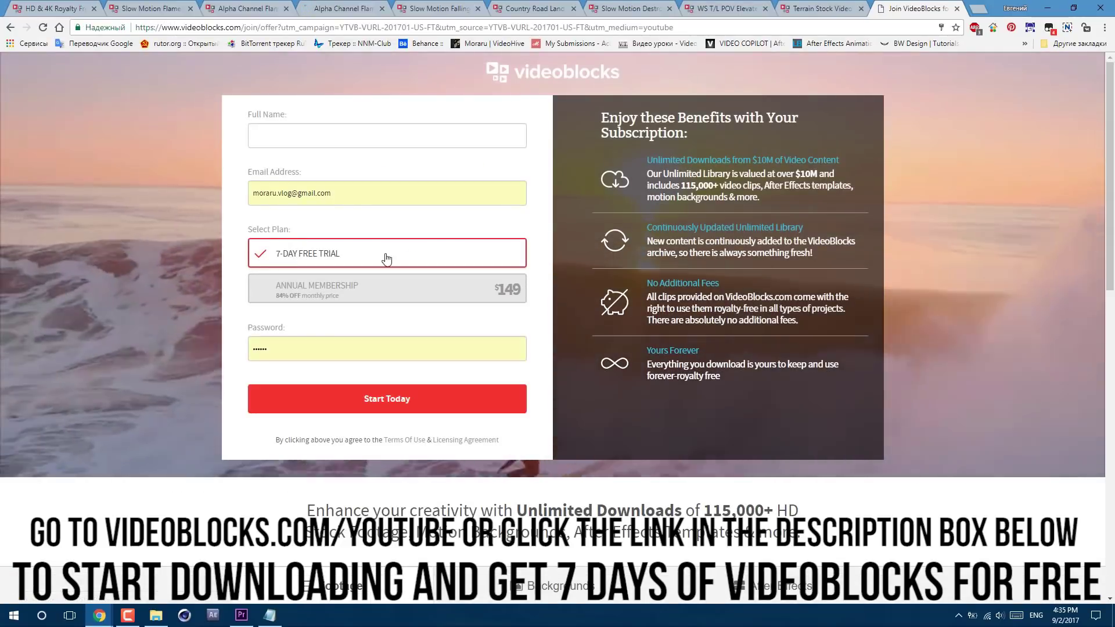
{"action": "left_click", "coordinate": [370, 142]}
{"action": "type", "text": "Jake"}
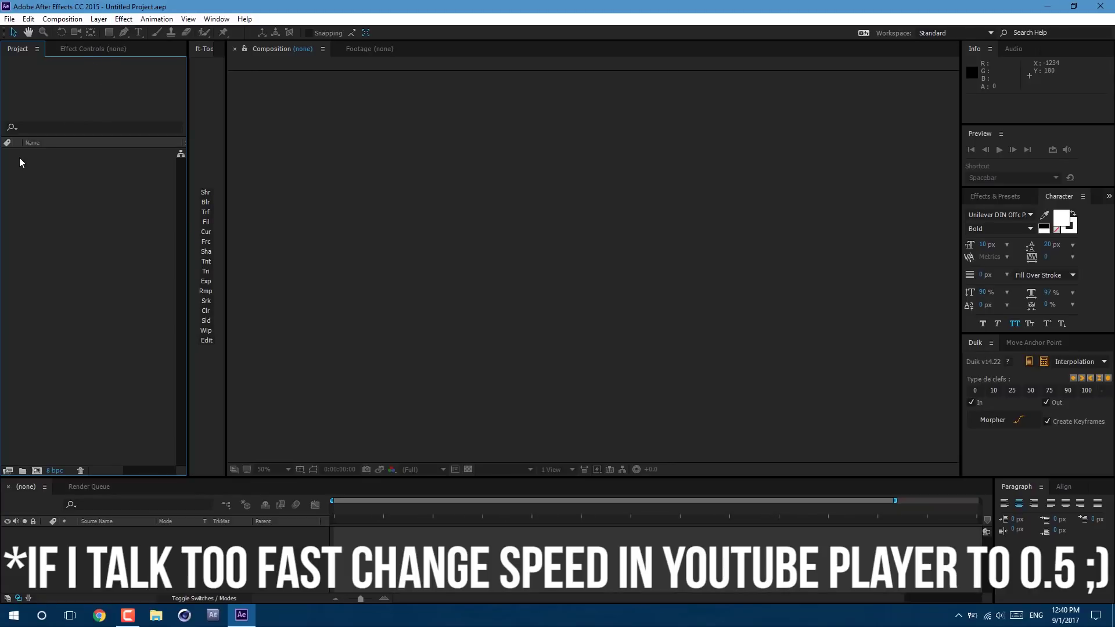
- Import the footage files 1.mp4, 2.mp4 and 3.mp4 into the project
{"action": "left_click", "coordinate": [10, 18]}
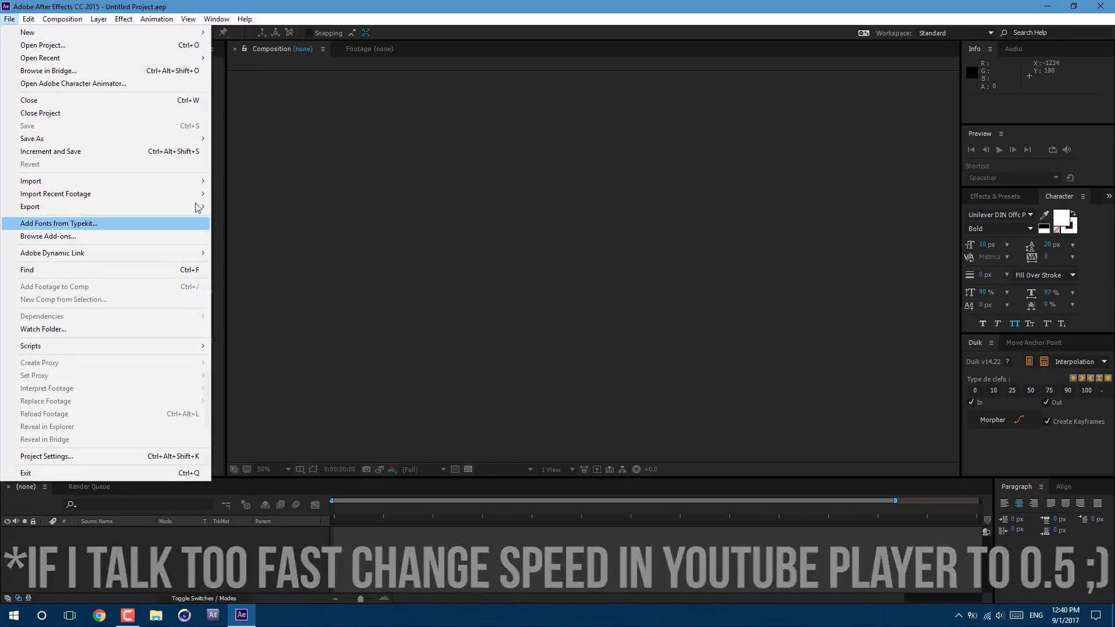
{"action": "mouse_move", "coordinate": [204, 183]}
{"action": "left_click", "coordinate": [244, 181]}
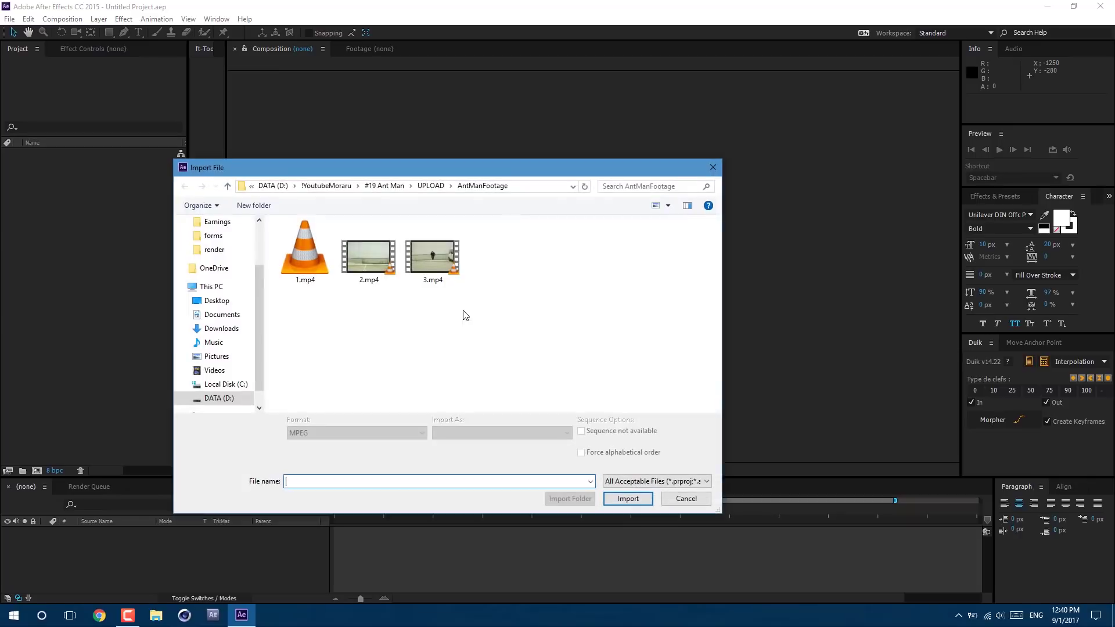
{"action": "left_click_drag", "start_coordinate": [534, 366], "coordinate": [295, 255]}
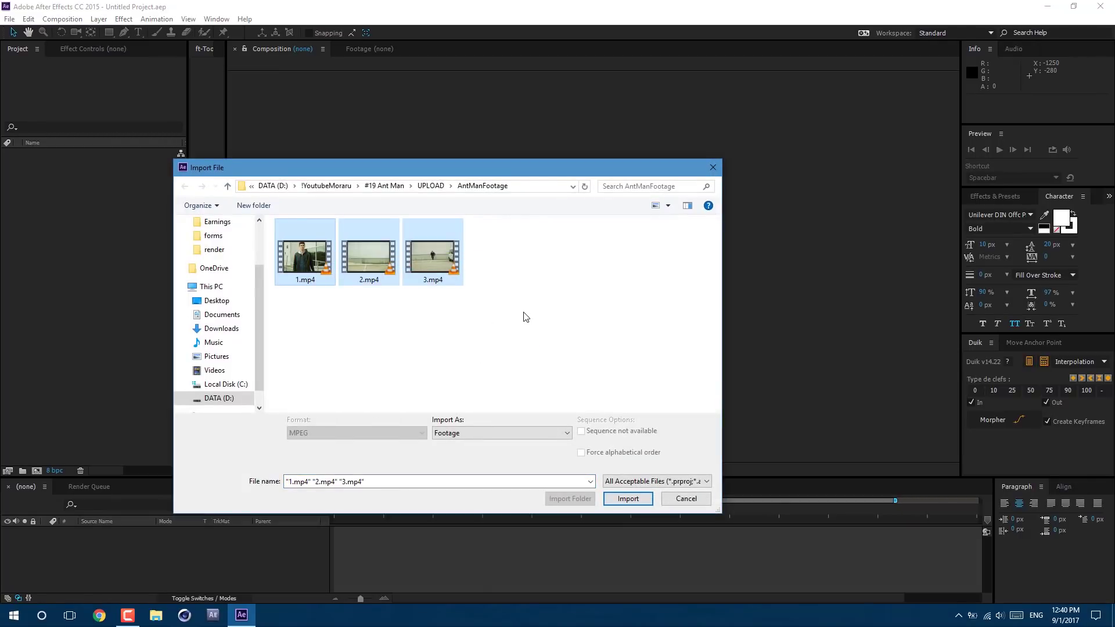
{"action": "left_click", "coordinate": [628, 498]}
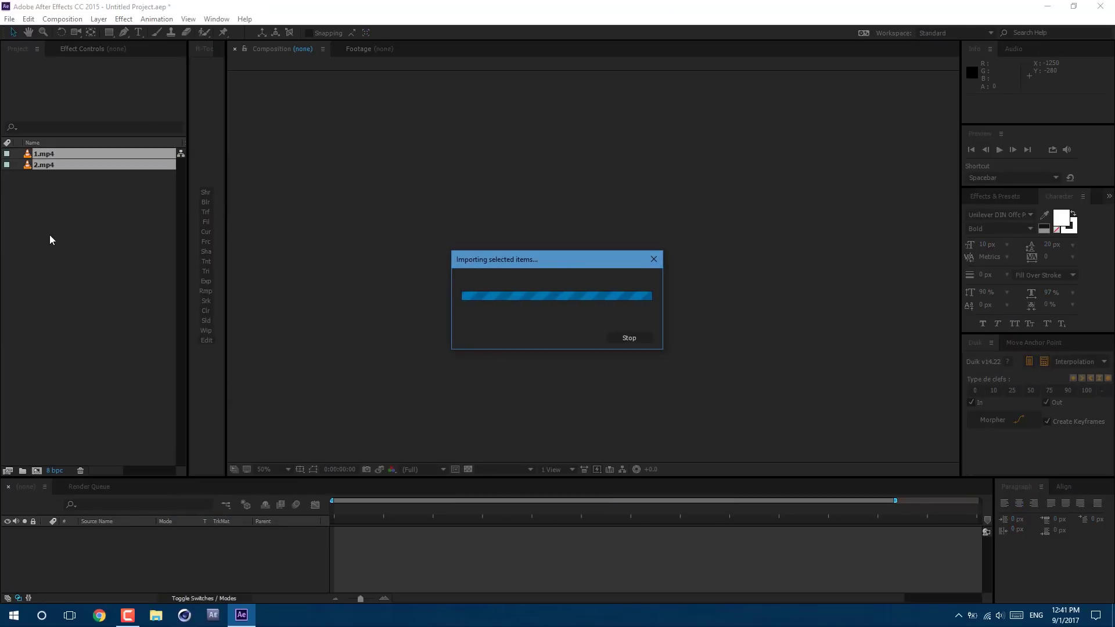
- Create a composition from 1.mp4 and move the time to about 0;00;07;27
{"action": "left_click", "coordinate": [55, 155]}
{"action": "left_click_drag", "start_coordinate": [54, 164], "coordinate": [38, 473]}
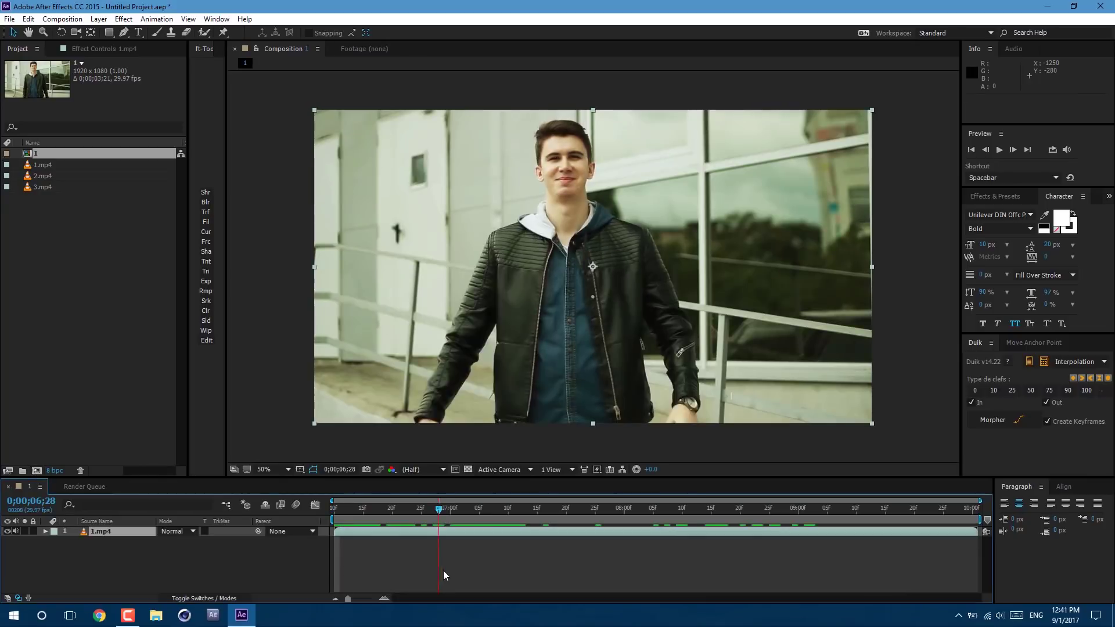
{"action": "left_click_drag", "start_coordinate": [443, 572], "coordinate": [623, 587]}
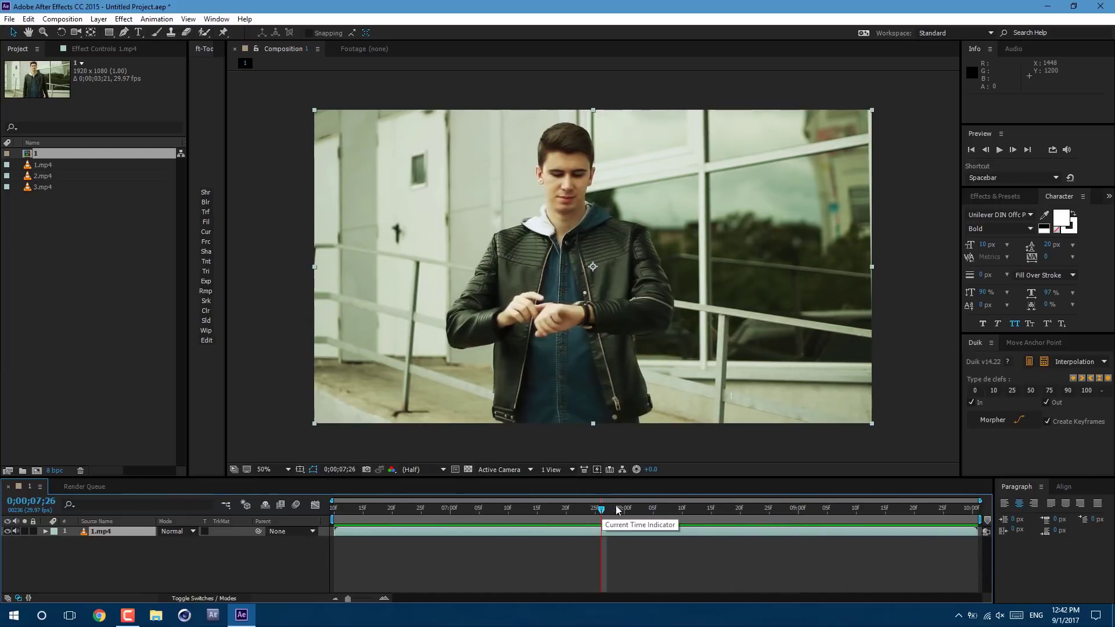
- Duplicate the 1.mp4 layer and freeze the top copy on frame 0;00;08;19
{"action": "key", "text": "space"}
{"action": "left_click_drag", "start_coordinate": [654, 529], "coordinate": [736, 581]}
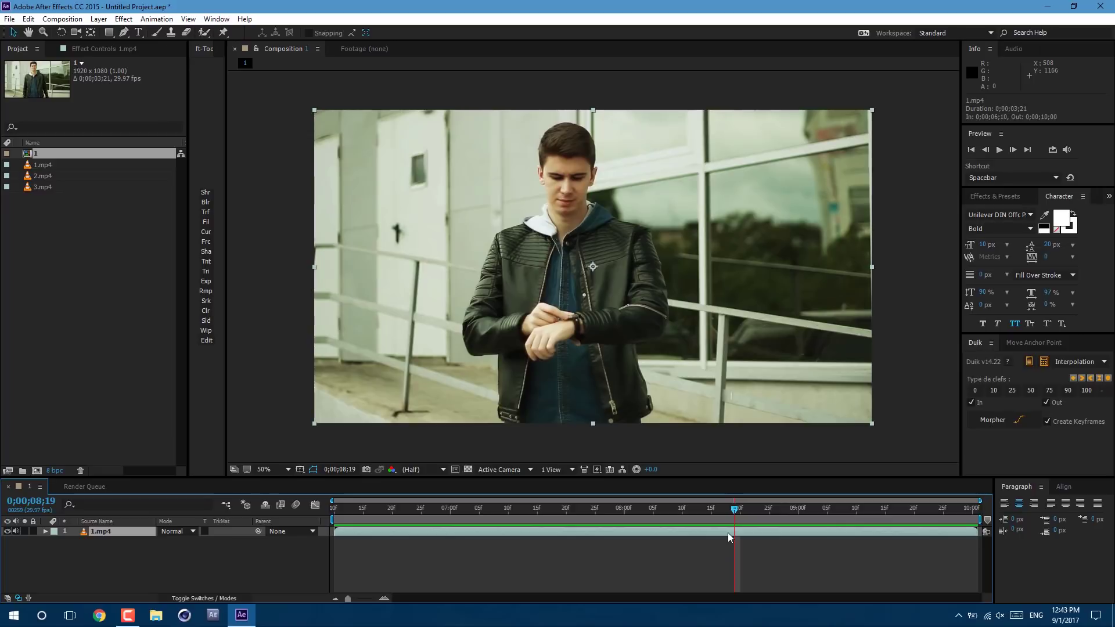
{"action": "key", "text": "ctrl+d"}
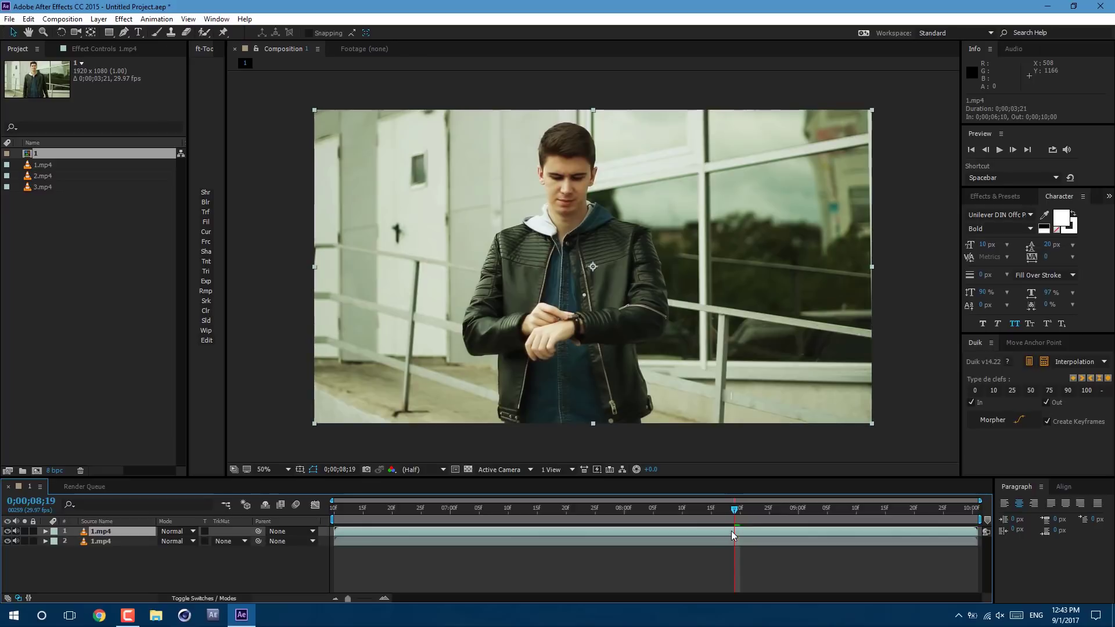
{"action": "left_click_drag", "start_coordinate": [736, 515], "coordinate": [736, 518]}
{"action": "right_click", "coordinate": [747, 535]}
{"action": "mouse_move", "coordinate": [824, 144]}
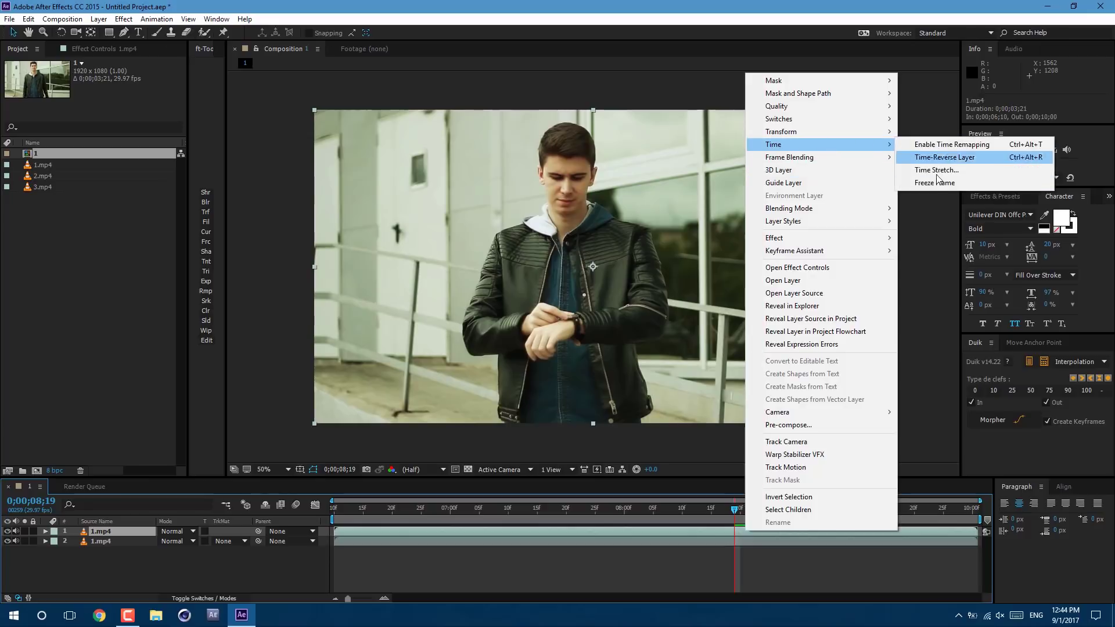
{"action": "left_click", "coordinate": [936, 183]}
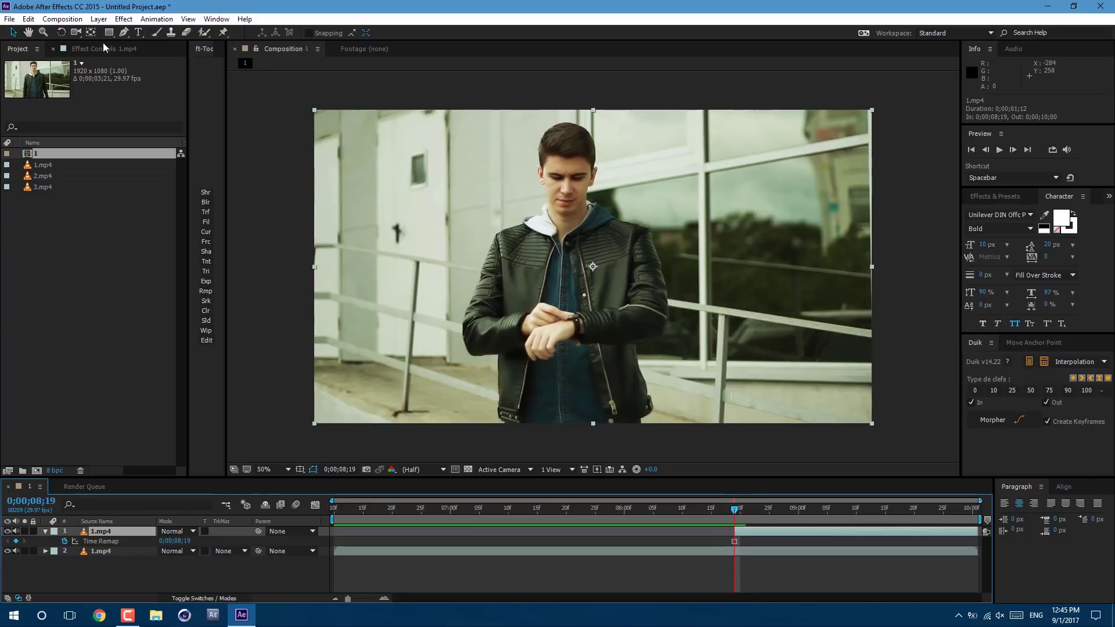
- With the Pen tool, place mask points up the man's near sleeve and along his shoulder
{"action": "left_click", "coordinate": [124, 34]}
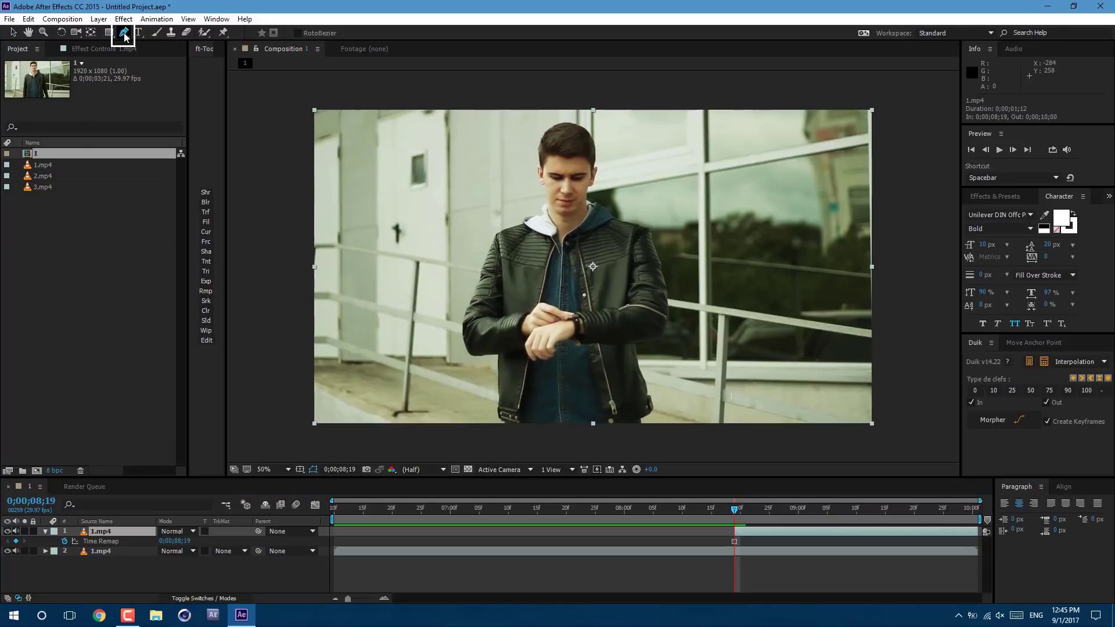
{"action": "left_click_drag", "start_coordinate": [536, 321], "coordinate": [528, 303]}
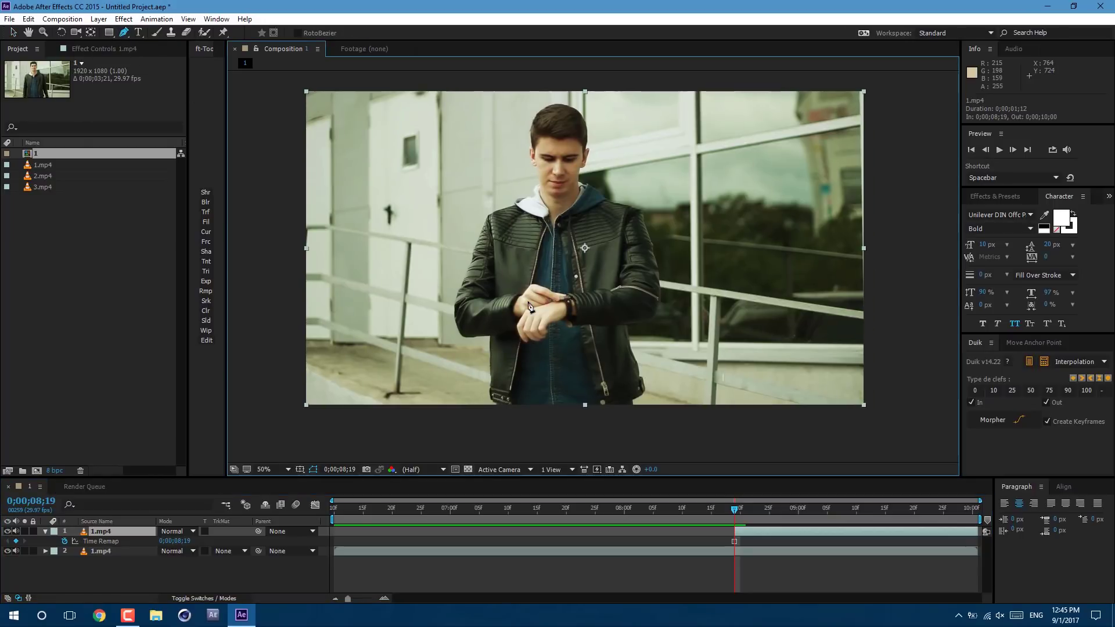
{"action": "key", "text": "slash"}
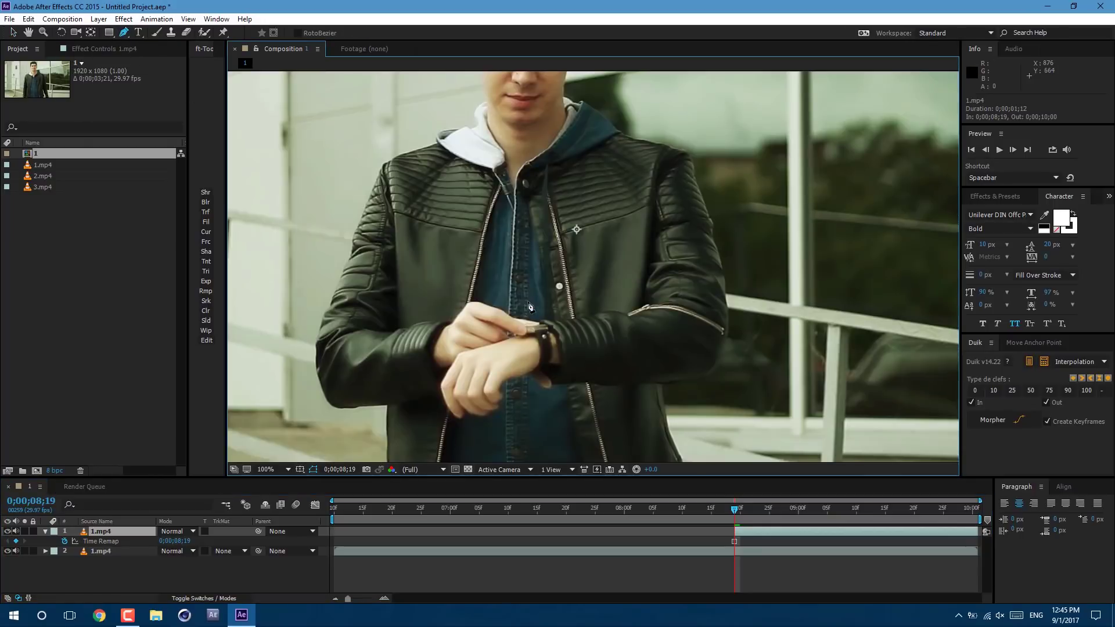
{"action": "key", "text": "comma"}
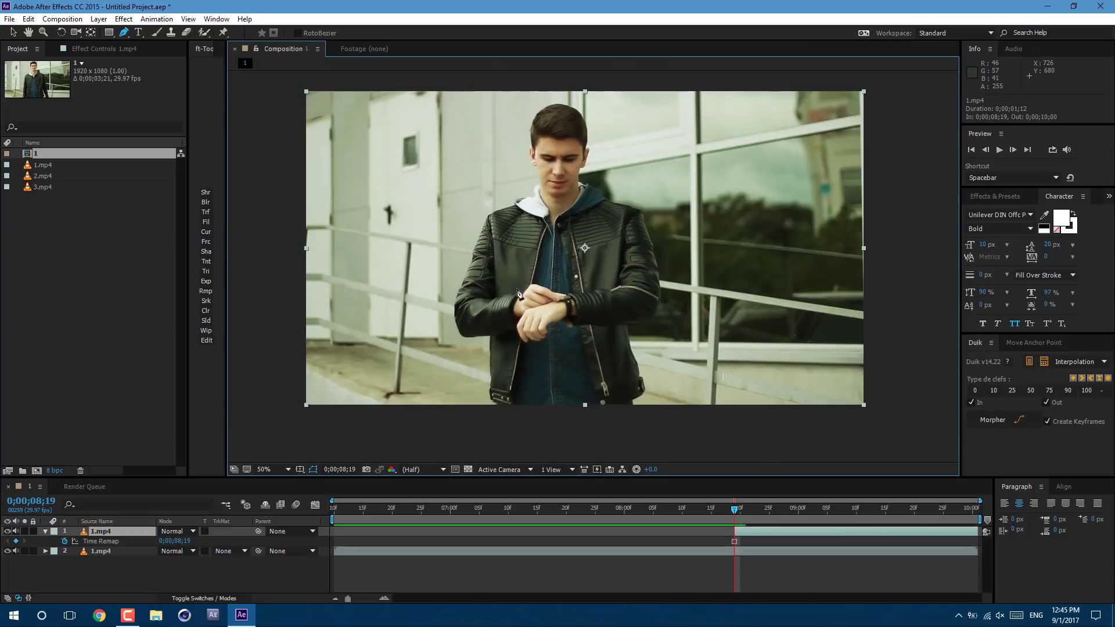
{"action": "key", "text": "h"}
{"action": "left_click_drag", "start_coordinate": [480, 338], "coordinate": [471, 368]}
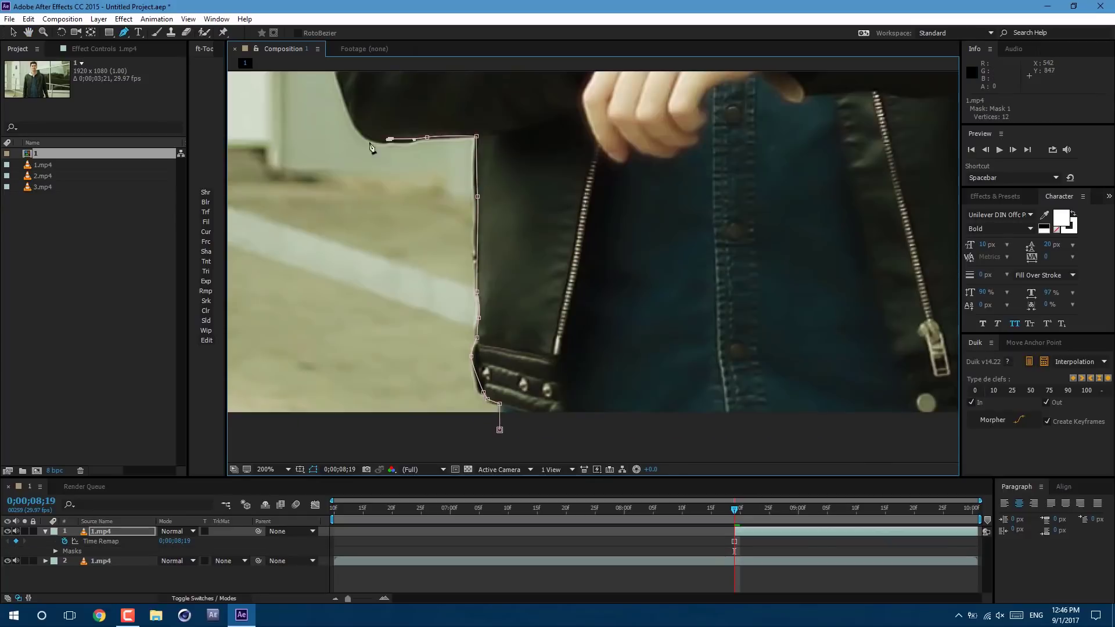
{"action": "left_click_drag", "start_coordinate": [370, 144], "coordinate": [466, 288]}
{"action": "left_click", "coordinate": [436, 232]}
{"action": "left_click", "coordinate": [430, 196]}
{"action": "left_click", "coordinate": [430, 163]}
{"action": "left_click_drag", "start_coordinate": [432, 143], "coordinate": [403, 239]}
{"action": "left_click", "coordinate": [418, 191]}
{"action": "left_click", "coordinate": [430, 172]}
{"action": "left_click_drag", "start_coordinate": [436, 205], "coordinate": [439, 197]}
{"action": "left_click", "coordinate": [449, 173]}
{"action": "left_click", "coordinate": [456, 158]}
{"action": "left_click_drag", "start_coordinate": [465, 145], "coordinate": [445, 260]}
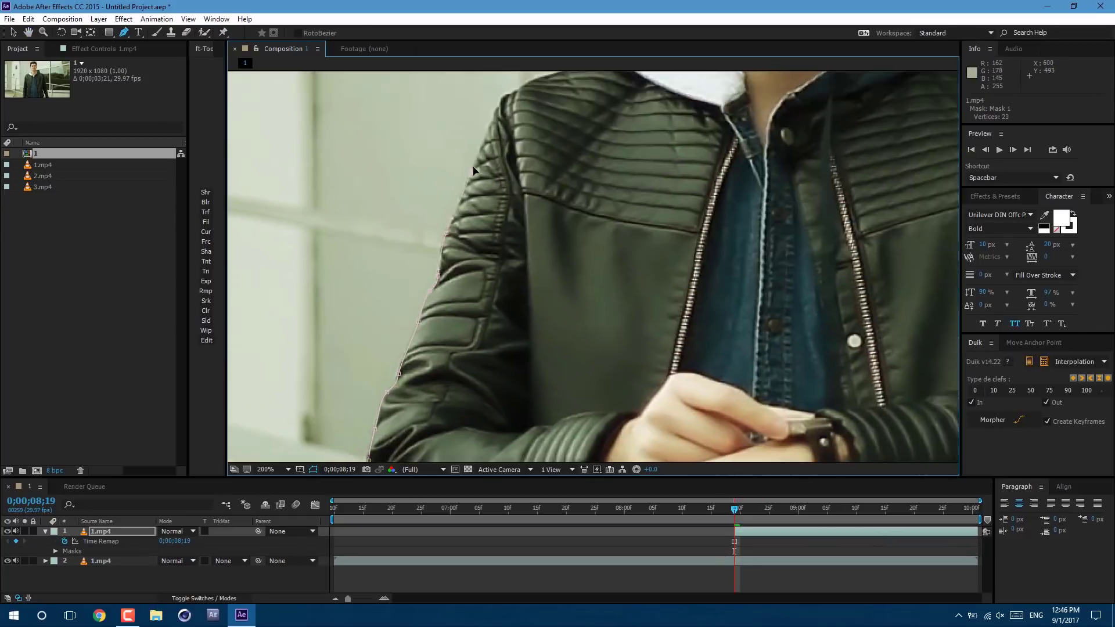
{"action": "left_click", "coordinate": [446, 230]}
{"action": "left_click", "coordinate": [470, 171]}
{"action": "left_click_drag", "start_coordinate": [490, 123], "coordinate": [456, 214]}
{"action": "left_click", "coordinate": [467, 187]}
{"action": "left_click_drag", "start_coordinate": [515, 163], "coordinate": [535, 160]}
- Continue the mask around his head, far shoulder and jacket hem, closing it at the first point
{"action": "left_click_drag", "start_coordinate": [655, 98], "coordinate": [562, 276]}
{"action": "left_click_drag", "start_coordinate": [560, 133], "coordinate": [560, 215]}
{"action": "left_click_drag", "start_coordinate": [645, 110], "coordinate": [664, 109]}
{"action": "left_click_drag", "start_coordinate": [699, 118], "coordinate": [754, 156]}
{"action": "left_click_drag", "start_coordinate": [771, 198], "coordinate": [775, 217]}
{"action": "left_click", "coordinate": [774, 260]}
{"action": "left_click", "coordinate": [768, 293]}
{"action": "left_click_drag", "start_coordinate": [781, 348], "coordinate": [731, 181]}
{"action": "left_click", "coordinate": [724, 180]}
{"action": "left_click", "coordinate": [700, 216]}
{"action": "left_click", "coordinate": [767, 299]}
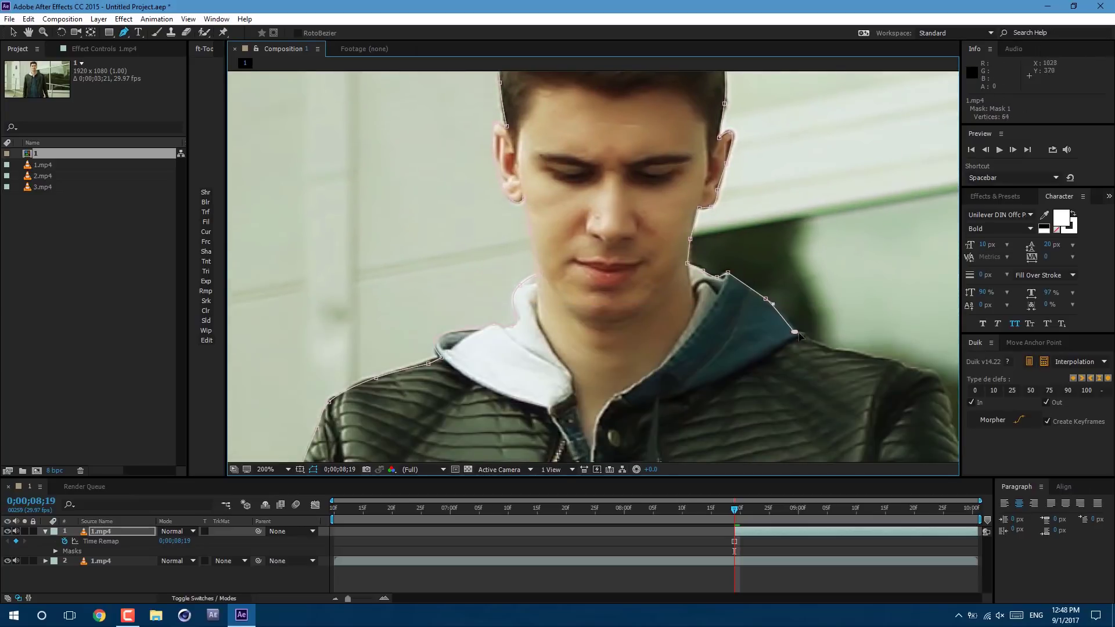
{"action": "left_click_drag", "start_coordinate": [918, 371], "coordinate": [720, 185]}
{"action": "left_click", "coordinate": [772, 325]}
{"action": "left_click_drag", "start_coordinate": [784, 407], "coordinate": [751, 201]}
{"action": "mouse_move", "coordinate": [682, 421]}
{"action": "left_mouse_down"}
{"action": "mouse_move", "coordinate": [669, 425]}
{"action": "mouse_move", "coordinate": [691, 145]}
{"action": "left_mouse_up"}
{"action": "left_click", "coordinate": [699, 137]}
{"action": "left_click", "coordinate": [735, 248]}
{"action": "left_click", "coordinate": [729, 267]}
{"action": "left_click", "coordinate": [698, 289]}
{"action": "left_click_drag", "start_coordinate": [687, 310], "coordinate": [692, 328]}
{"action": "left_click", "coordinate": [687, 346]}
{"action": "left_click_drag", "start_coordinate": [407, 343], "coordinate": [601, 342]}
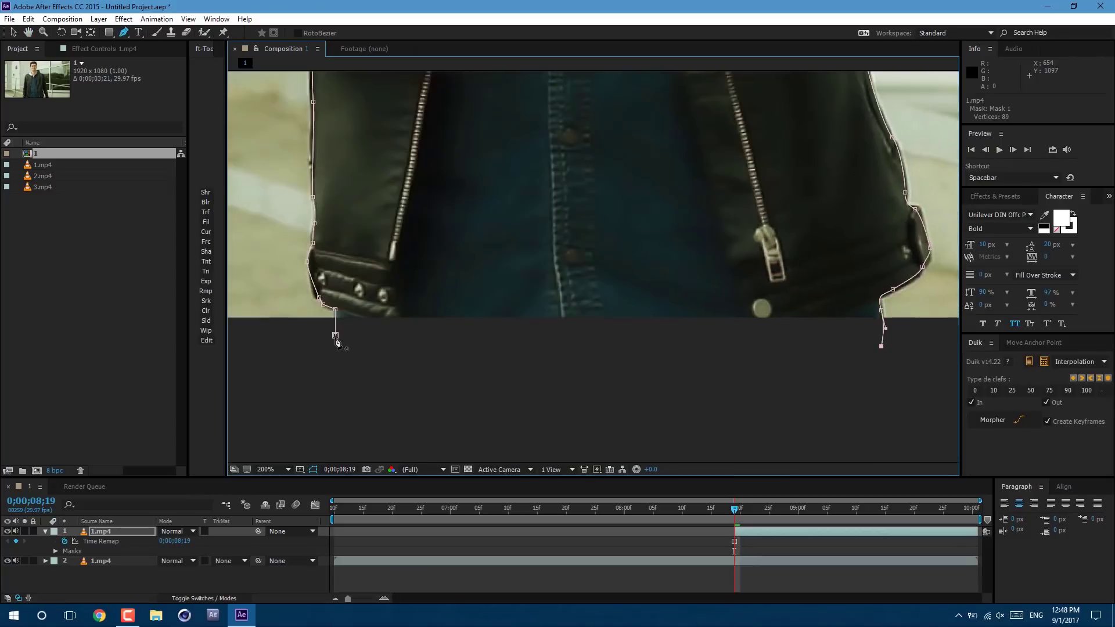
{"action": "left_click", "coordinate": [336, 336]}
{"action": "key", "text": "comma"}
{"action": "key", "text": "comma"}
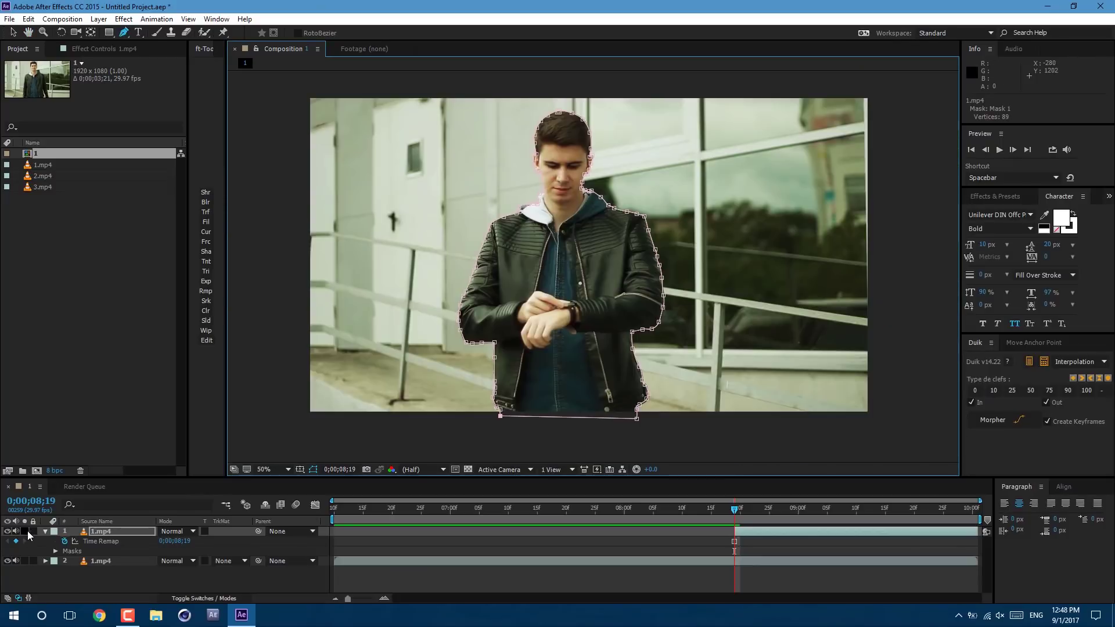
- Toggle Solo on the masked layer to check the man's cutout against black
{"action": "left_click", "coordinate": [24, 532]}
{"action": "left_click", "coordinate": [25, 532]}
{"action": "left_click", "coordinate": [24, 532]}
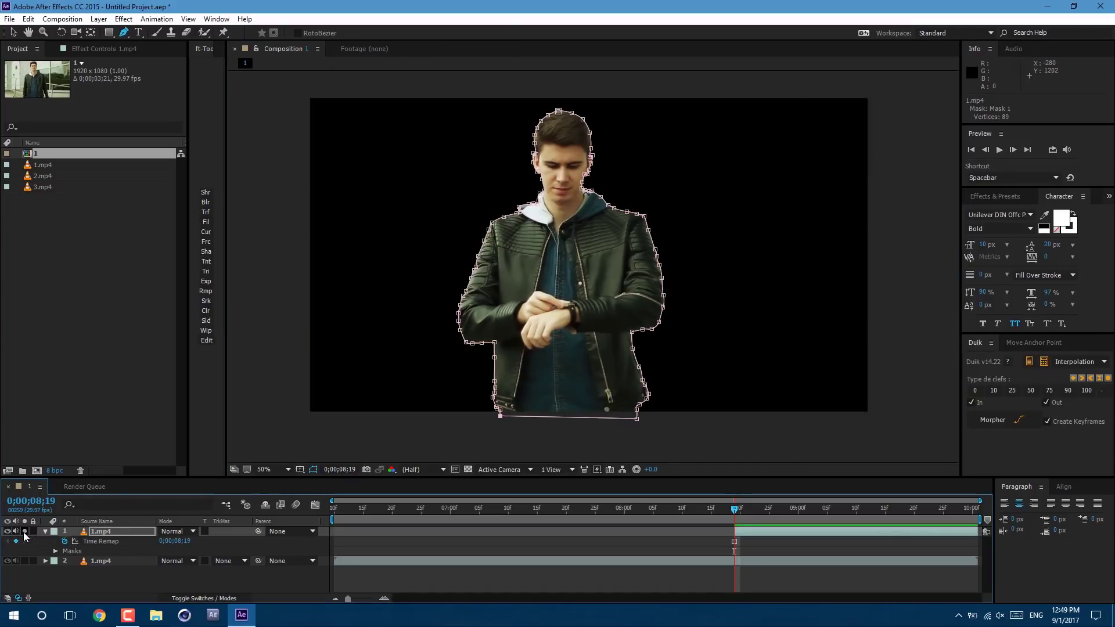
{"action": "left_click", "coordinate": [24, 532]}
- Give Mask 1 a Mask Feather of 2 pixels
{"action": "key", "text": "f"}
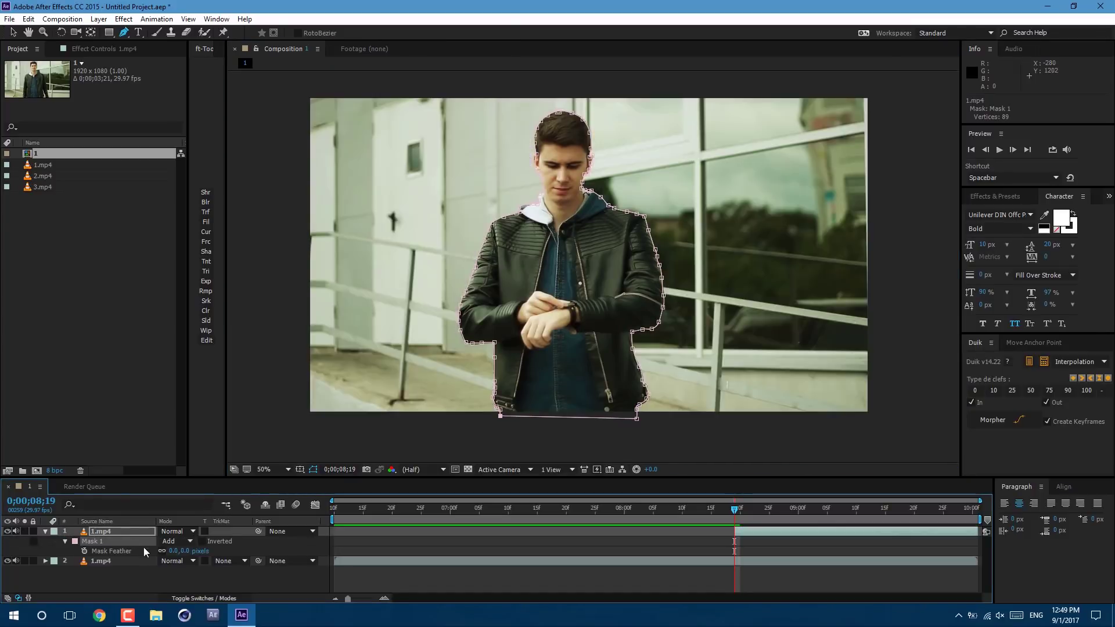
{"action": "left_click", "coordinate": [173, 552]}
{"action": "type", "text": "2"}
{"action": "key", "text": "Return"}
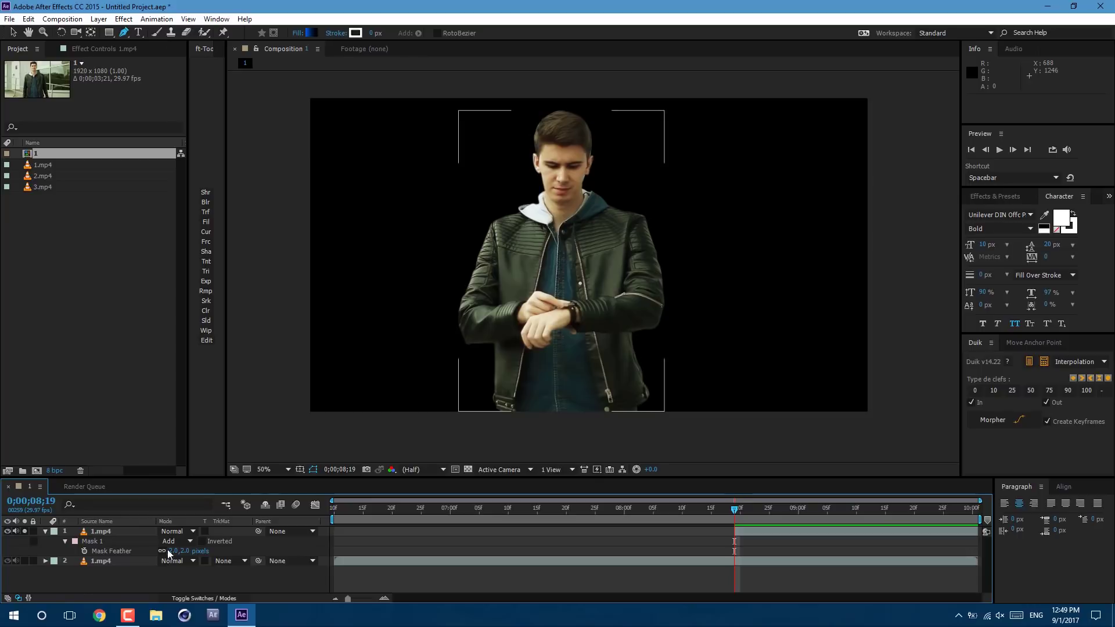
{"action": "key", "text": "ctrl+z"}
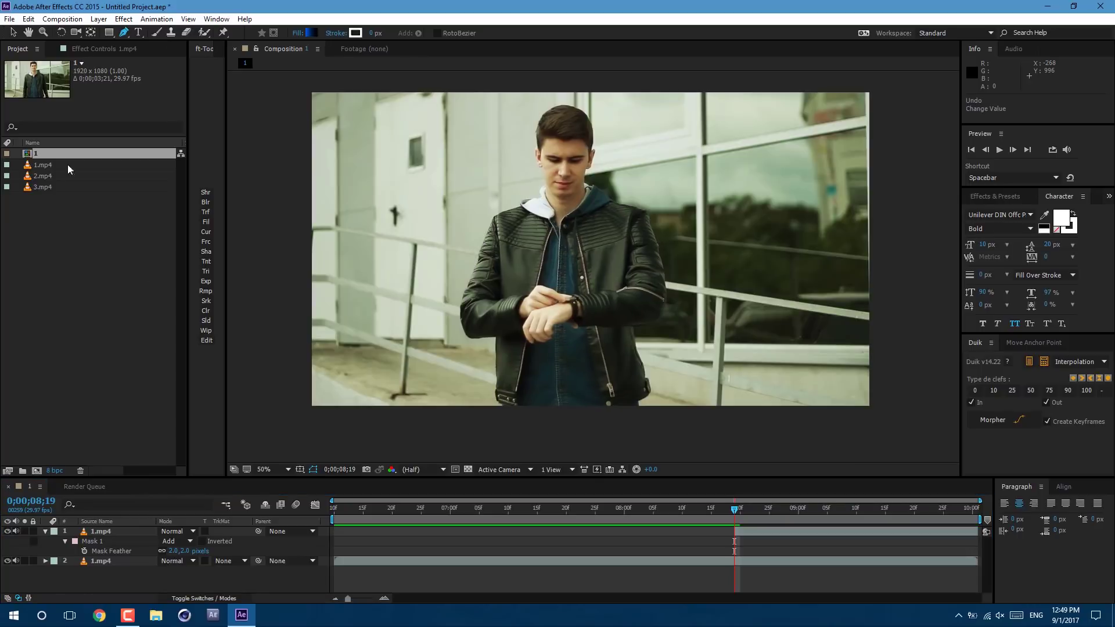
- Rename the masked top layer to 'me' and collapse its properties
{"action": "left_click", "coordinate": [13, 33]}
{"action": "left_click", "coordinate": [109, 533]}
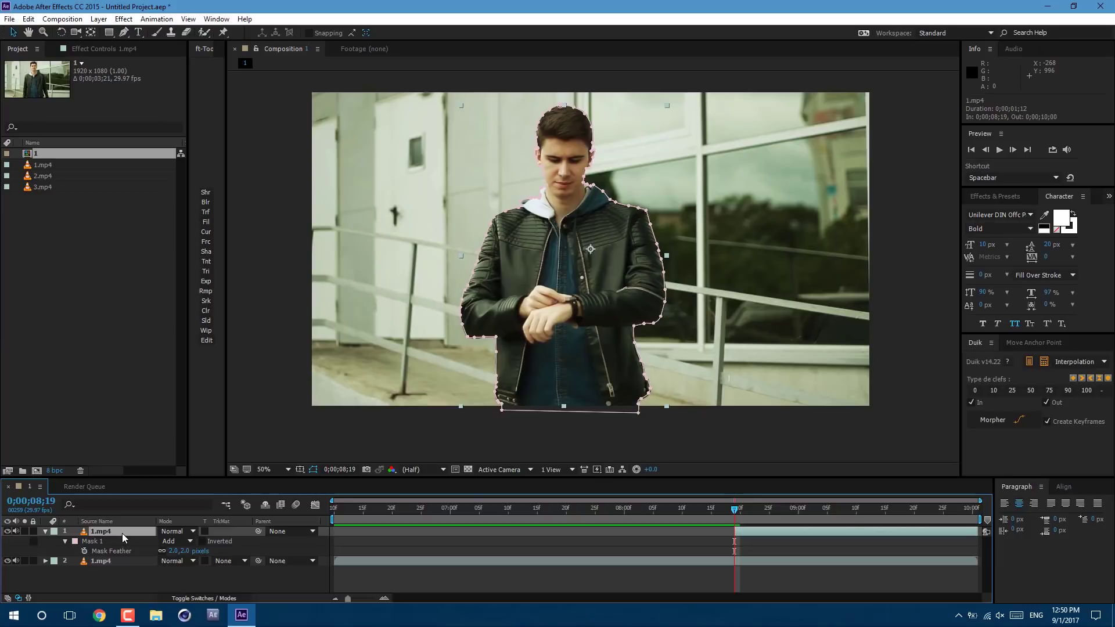
{"action": "key", "text": "Return"}
{"action": "type", "text": "me"}
{"action": "key", "text": "Return"}
{"action": "left_click", "coordinate": [122, 533]}
{"action": "key", "text": "f"}
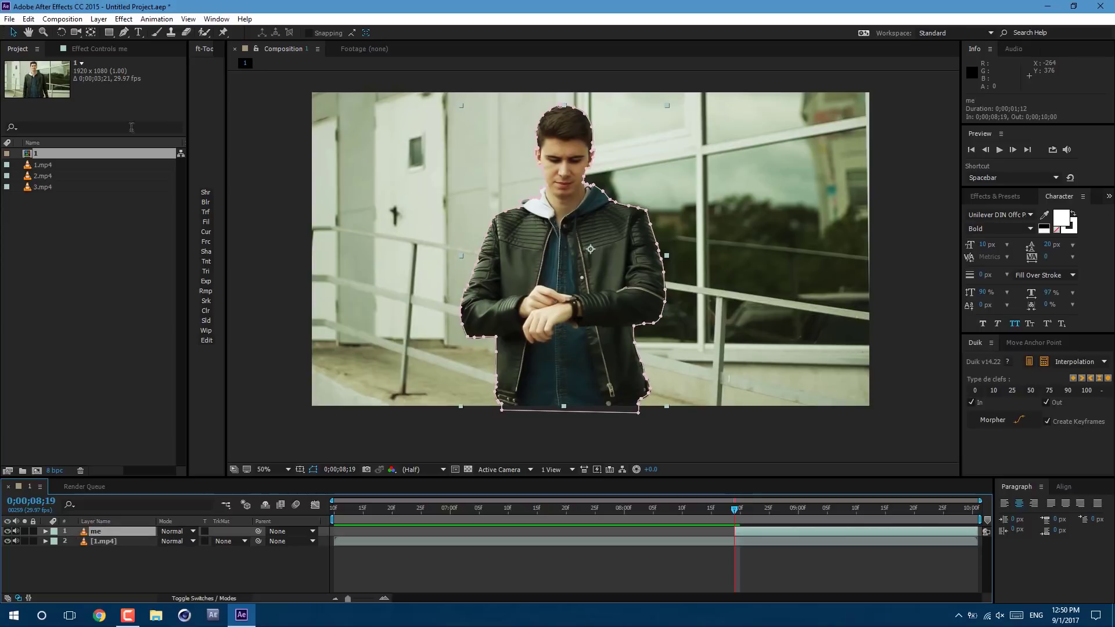
{"action": "left_click", "coordinate": [91, 34]}
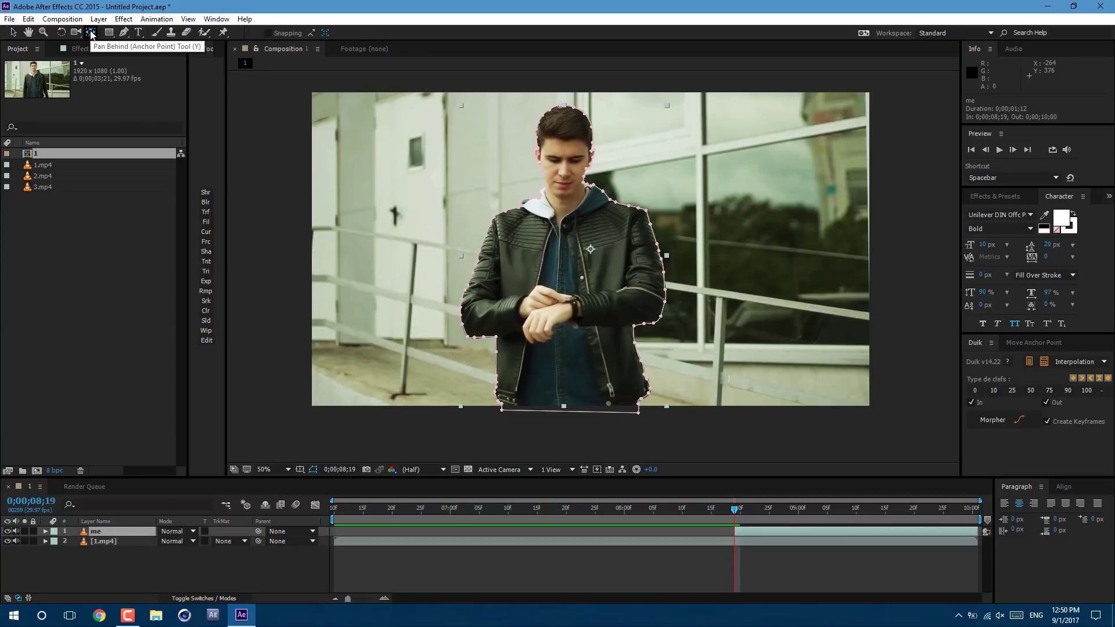
- Move the me layer's anchor point down to the bottom edge by the man's feet
{"action": "left_click", "coordinate": [590, 250]}
{"action": "left_click_drag", "start_coordinate": [591, 250], "coordinate": [567, 402]}
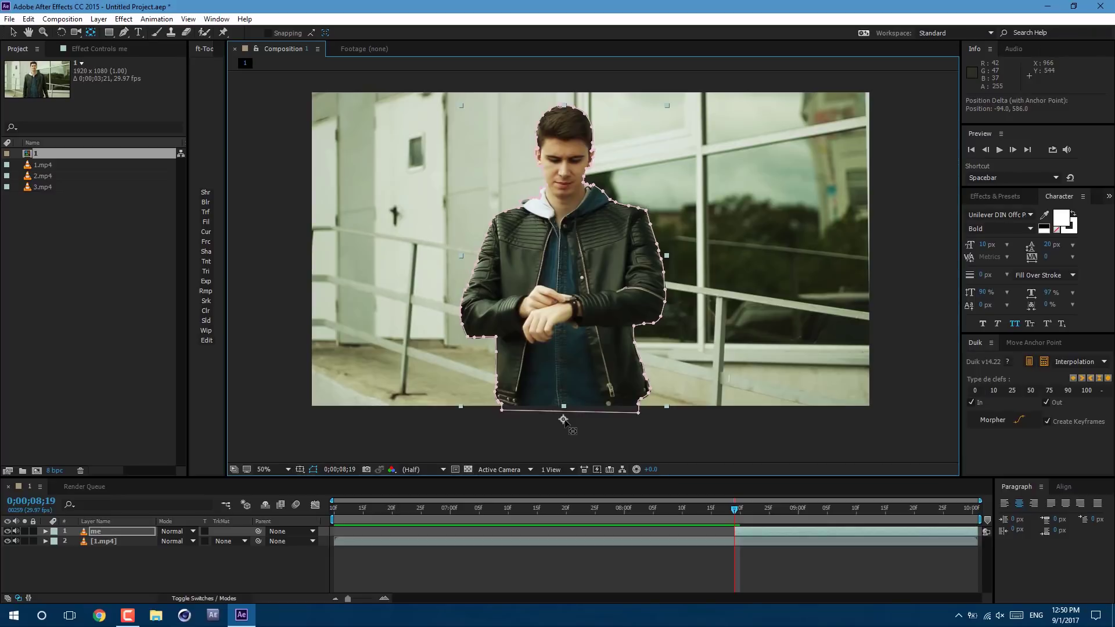
{"action": "left_click", "coordinate": [135, 532]}
- Keyframe the me layer's Scale from 100% to 0 ending around 0;00;09;09
{"action": "key", "text": "s"}
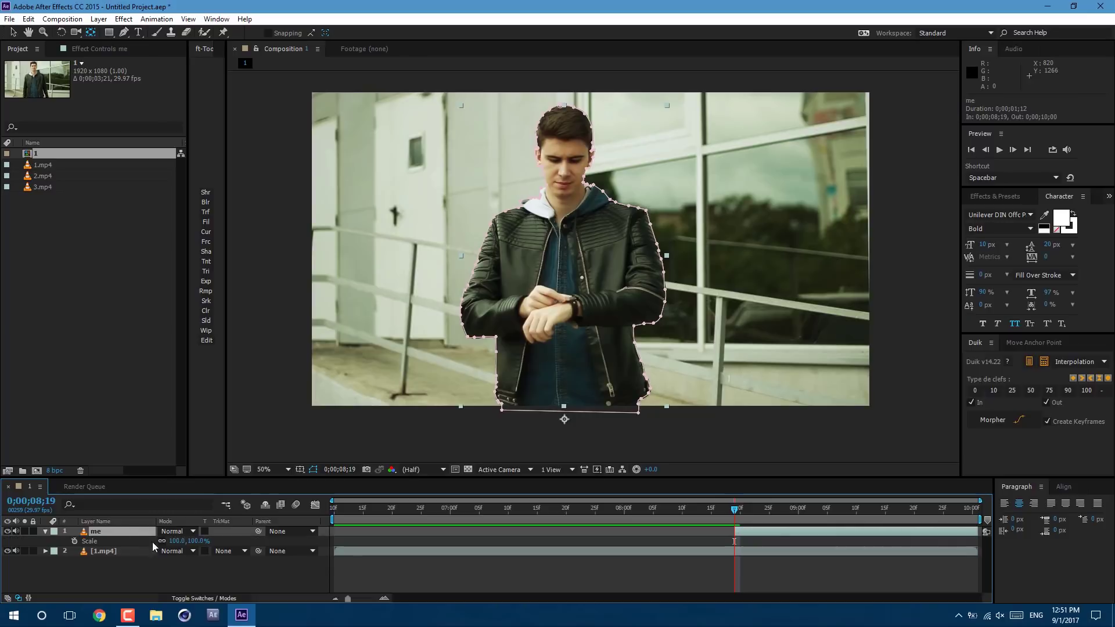
{"action": "left_click", "coordinate": [74, 542]}
{"action": "left_click_drag", "start_coordinate": [735, 566], "coordinate": [837, 555]}
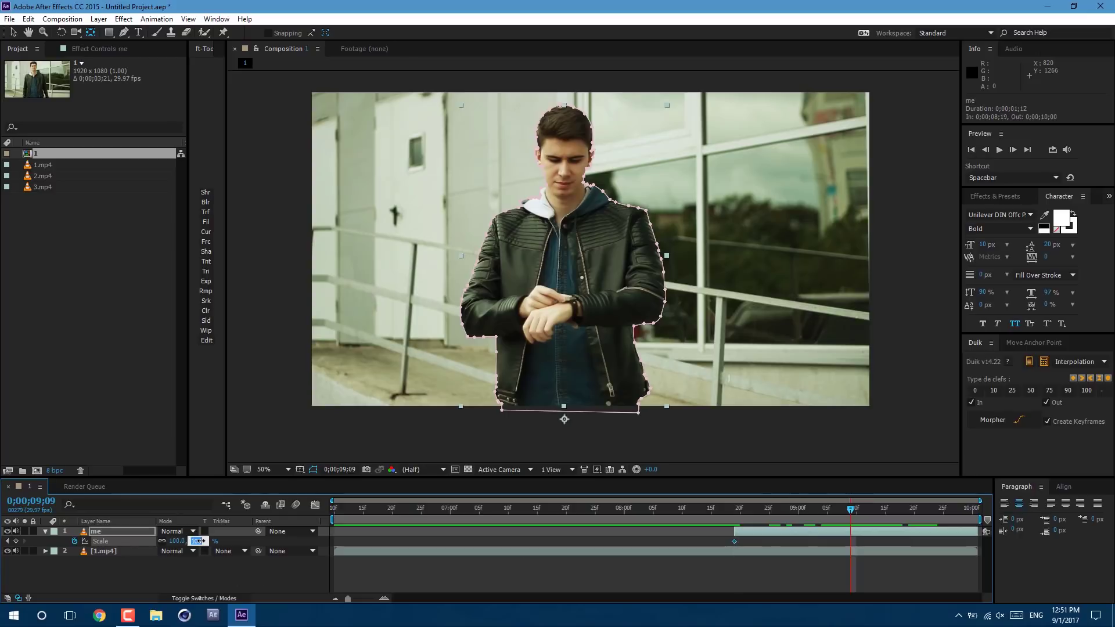
{"action": "key", "text": "Return"}
{"action": "left_click", "coordinate": [760, 572]}
{"action": "left_click_drag", "start_coordinate": [737, 510], "coordinate": [653, 547]}
- Start the work area at 0;00;08;06 and preview the shrink
{"action": "left_click_drag", "start_coordinate": [334, 520], "coordinate": [657, 537]}
{"action": "key", "text": "space"}
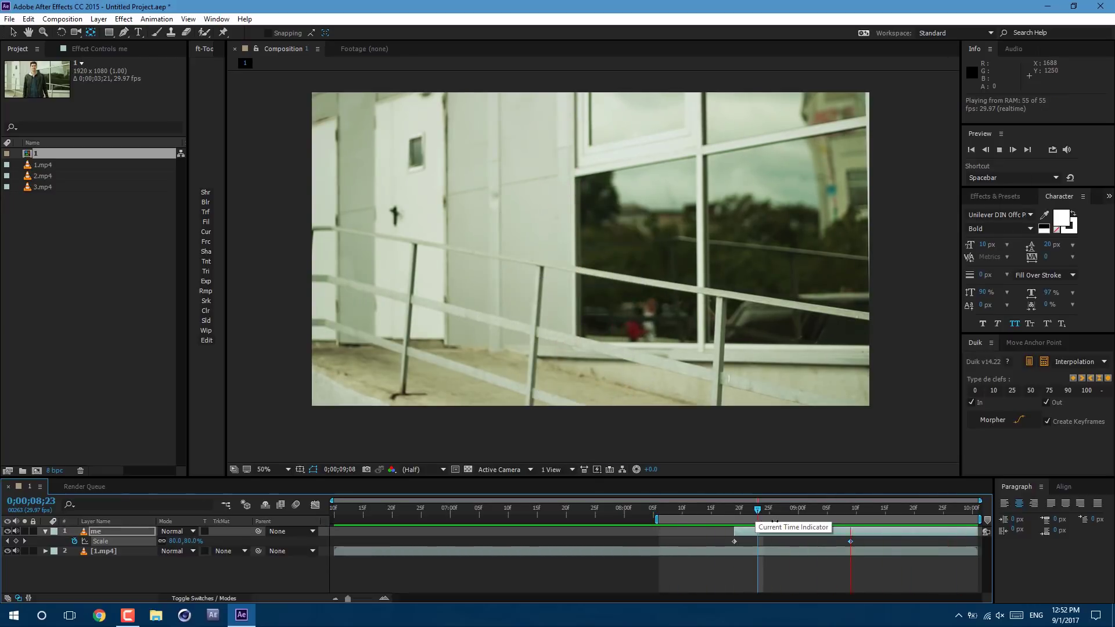
{"action": "left_click", "coordinate": [838, 546]}
- Ease the Scale keyframes in the speed graph, lengthening the final keyframe's influence
{"action": "left_click", "coordinate": [850, 542]}
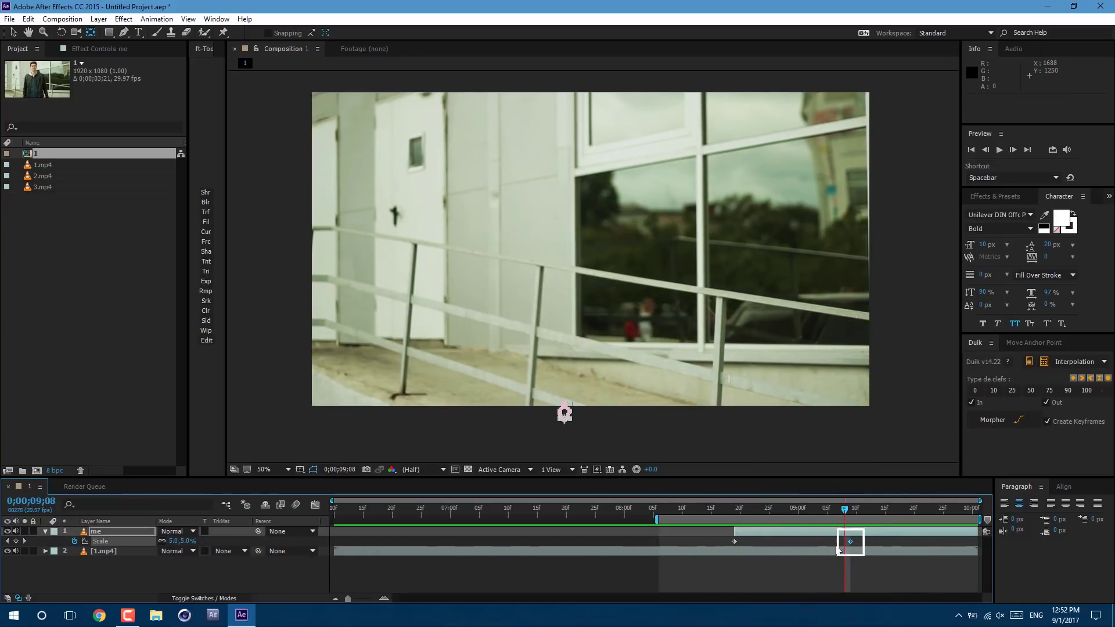
{"action": "left_click", "coordinate": [314, 506]}
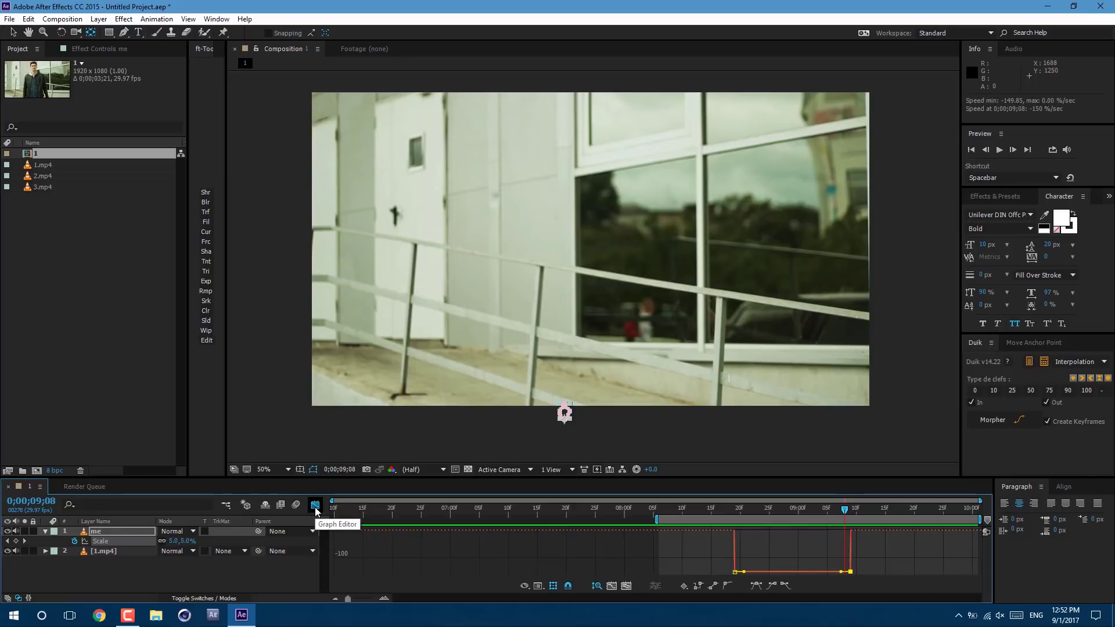
{"action": "left_click", "coordinate": [771, 586]}
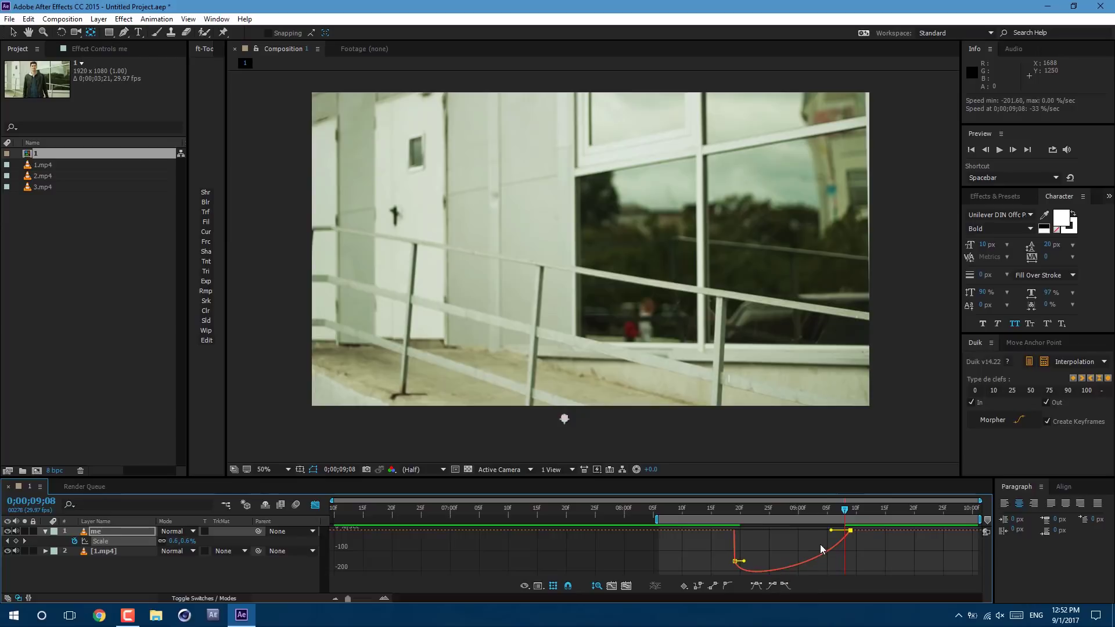
{"action": "left_click_drag", "start_coordinate": [831, 530], "coordinate": [792, 531]}
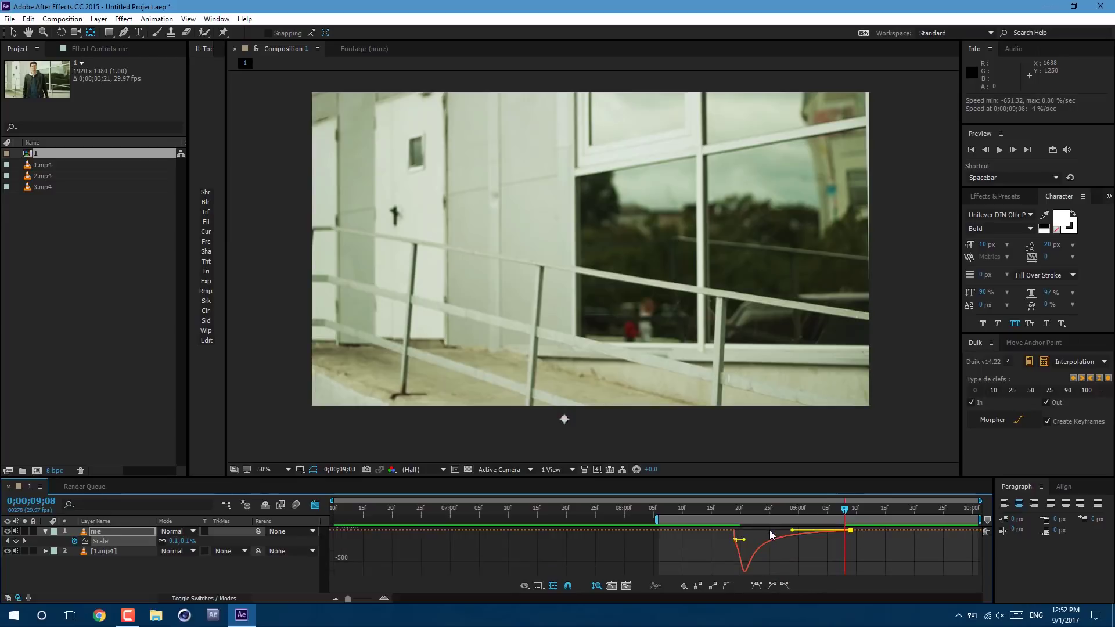
- Dismiss the graph display options and return to the layer bar view
{"action": "left_click", "coordinate": [538, 586]}
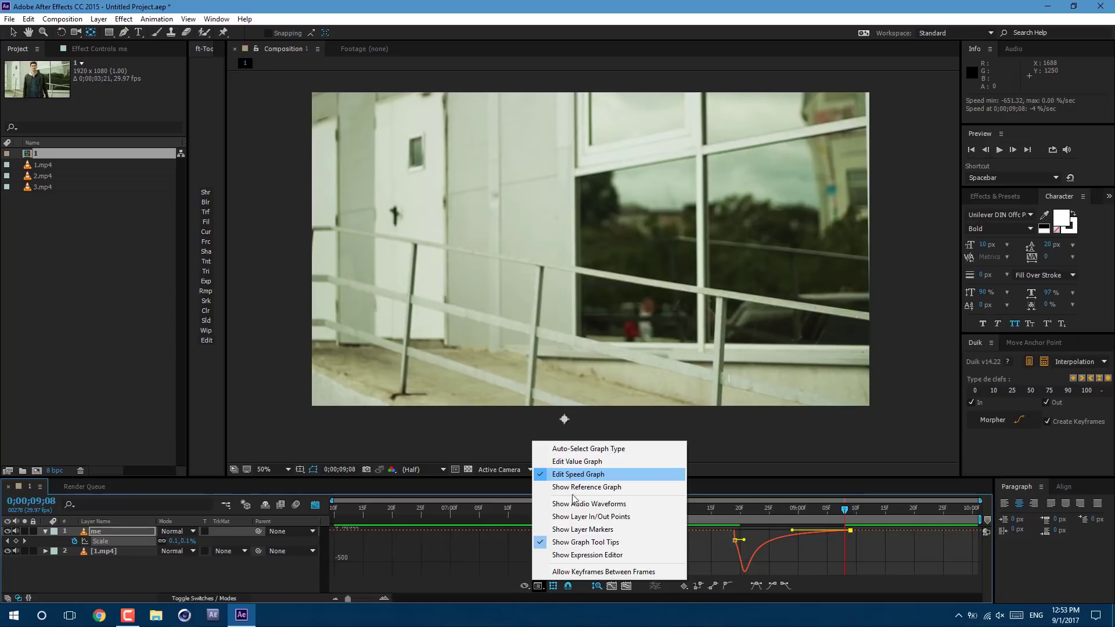
{"action": "left_click", "coordinate": [610, 477]}
{"action": "left_click", "coordinate": [313, 506]}
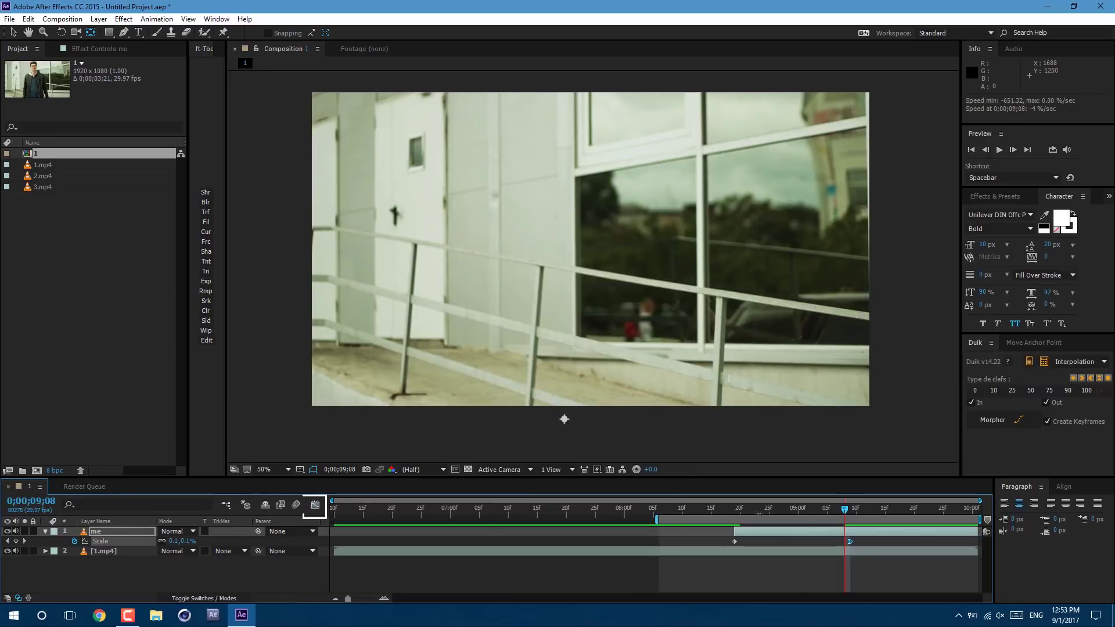
- Preview the shrink, then move the final Scale keyframe later to 0;00;09;18
{"action": "key", "text": "space"}
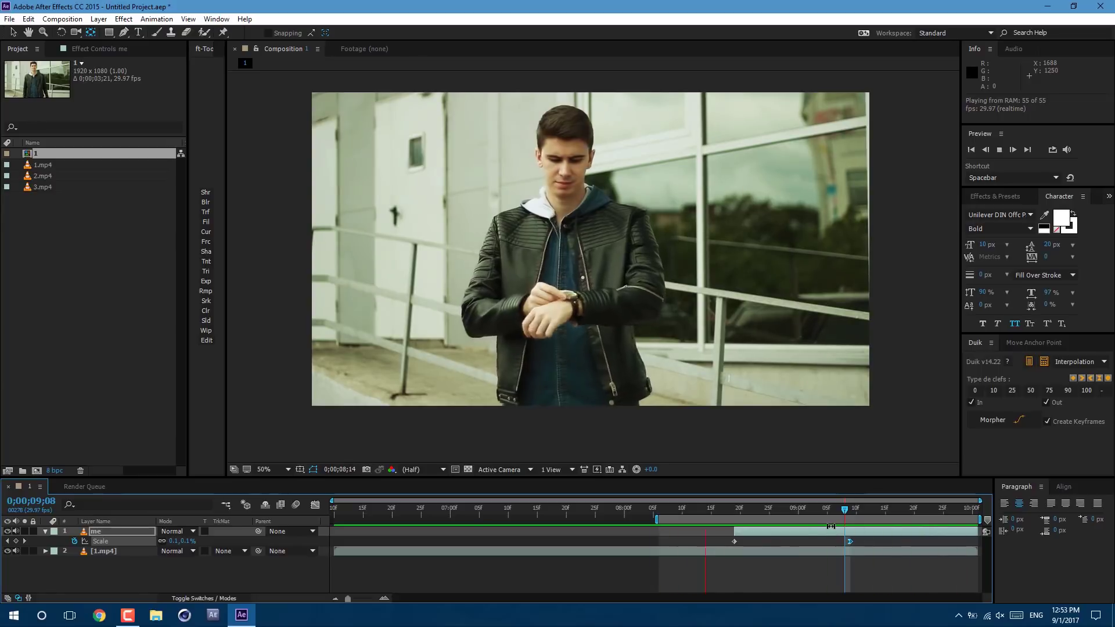
{"action": "key", "text": "space"}
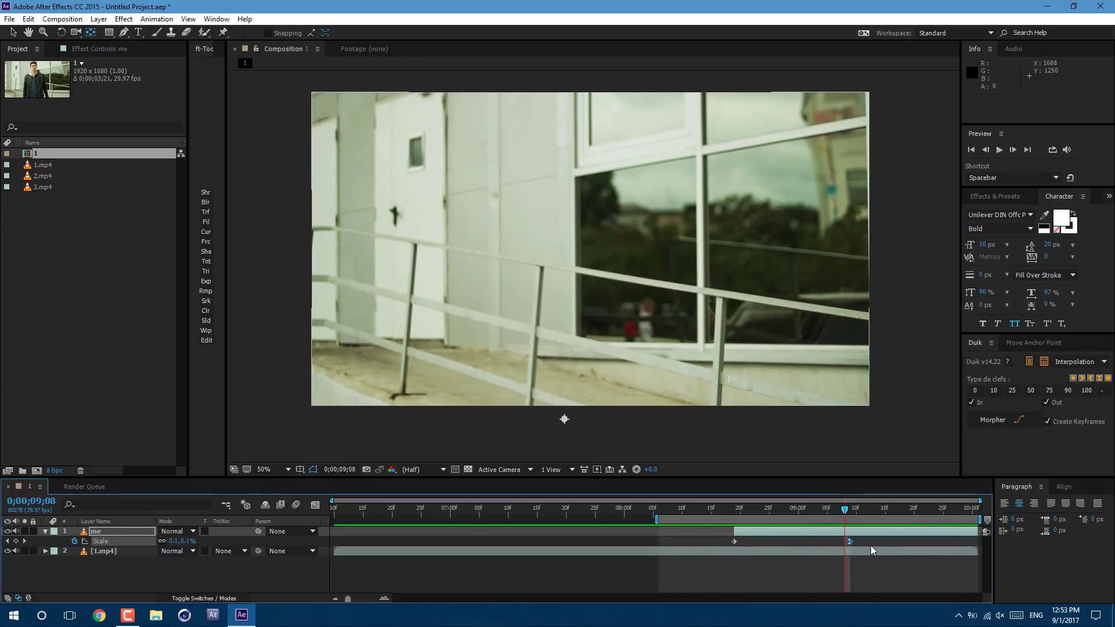
{"action": "left_click", "coordinate": [870, 544]}
{"action": "left_click", "coordinate": [850, 542]}
{"action": "left_click_drag", "start_coordinate": [850, 541], "coordinate": [874, 541]}
{"action": "left_click", "coordinate": [879, 510]}
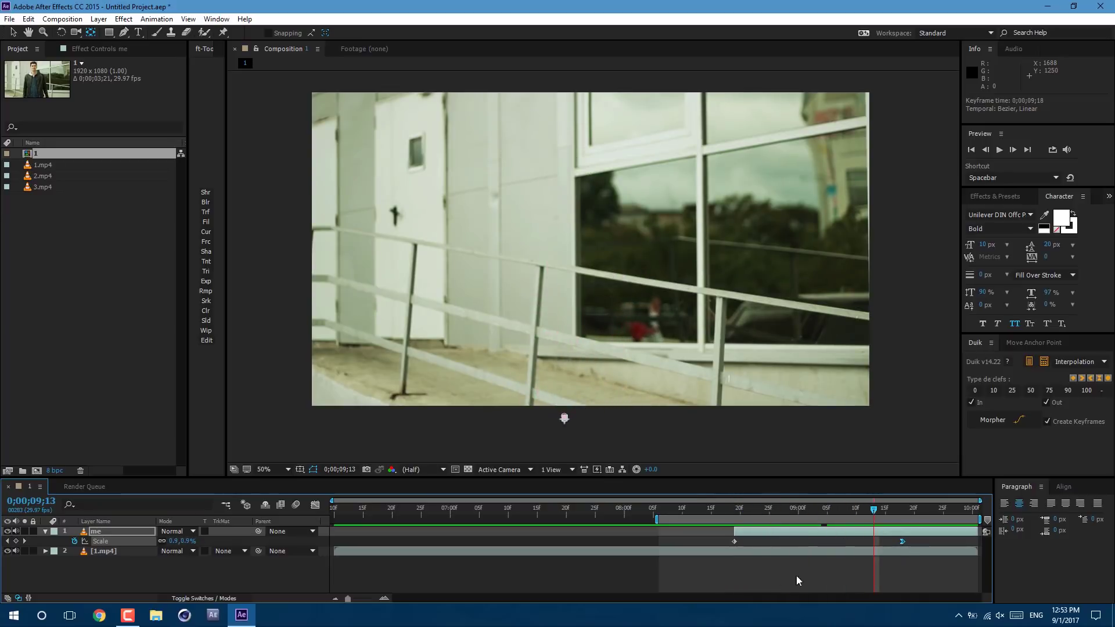
- Check the Scale easing in the Graph Editor, then jump to the me layer's start
{"action": "key", "text": "shift+F3"}
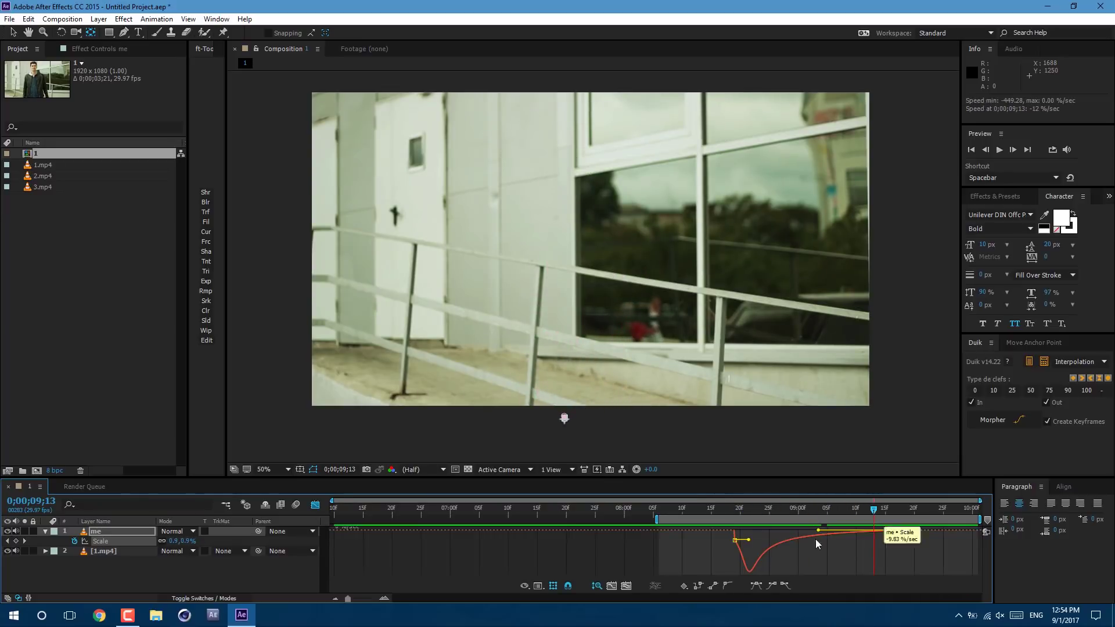
{"action": "left_click", "coordinate": [315, 505]}
{"action": "mouse_move", "coordinate": [755, 511]}
{"action": "left_mouse_down"}
{"action": "mouse_move", "coordinate": [740, 512]}
{"action": "mouse_move", "coordinate": [752, 519]}
{"action": "left_mouse_up"}
{"action": "left_click", "coordinate": [761, 531]}
{"action": "key", "text": "i"}
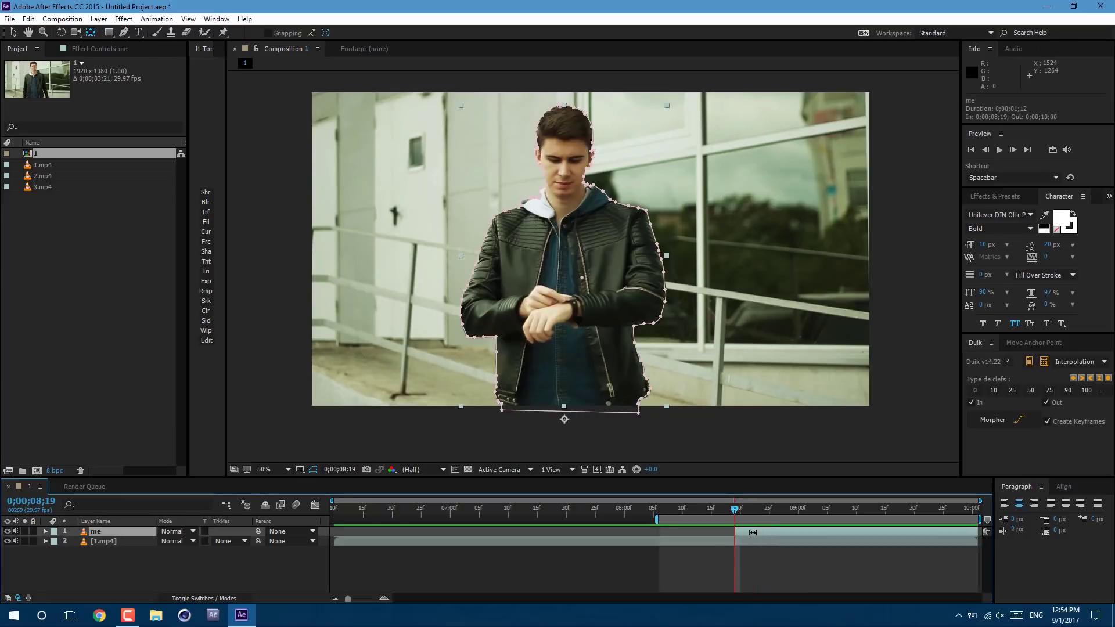
- Duplicate the me layer and rename the copy '1'
{"action": "key", "text": "ctrl+d"}
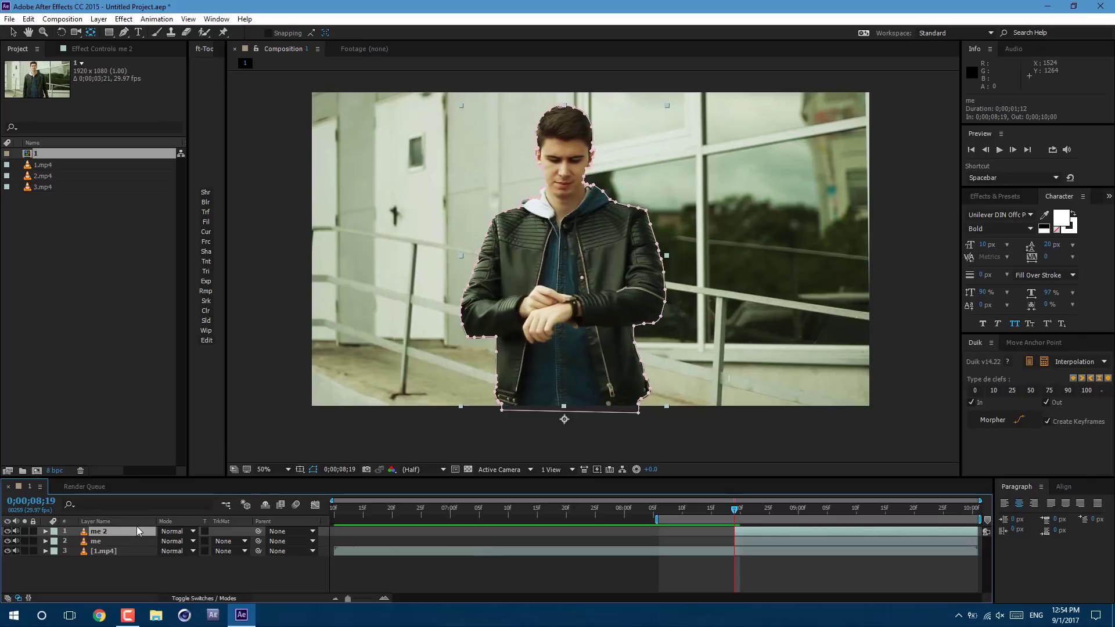
{"action": "key", "text": "Return"}
{"action": "type", "text": "1"}
{"action": "key", "text": "Return"}
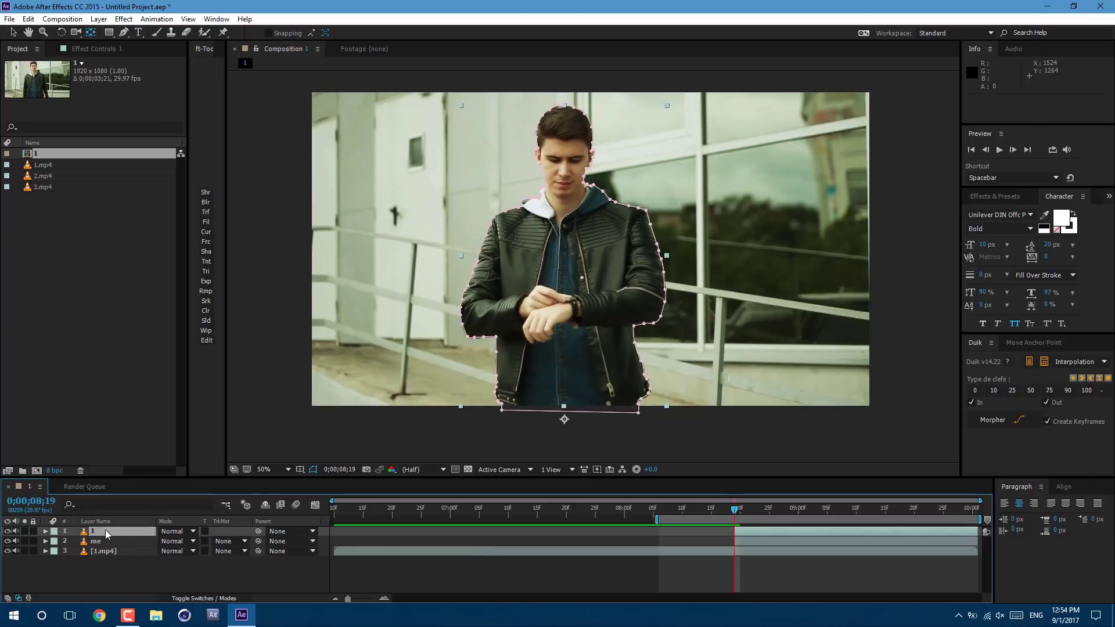
- Clear layer 1's Scale keyframes so it stays static at 100%
{"action": "left_click", "coordinate": [116, 534]}
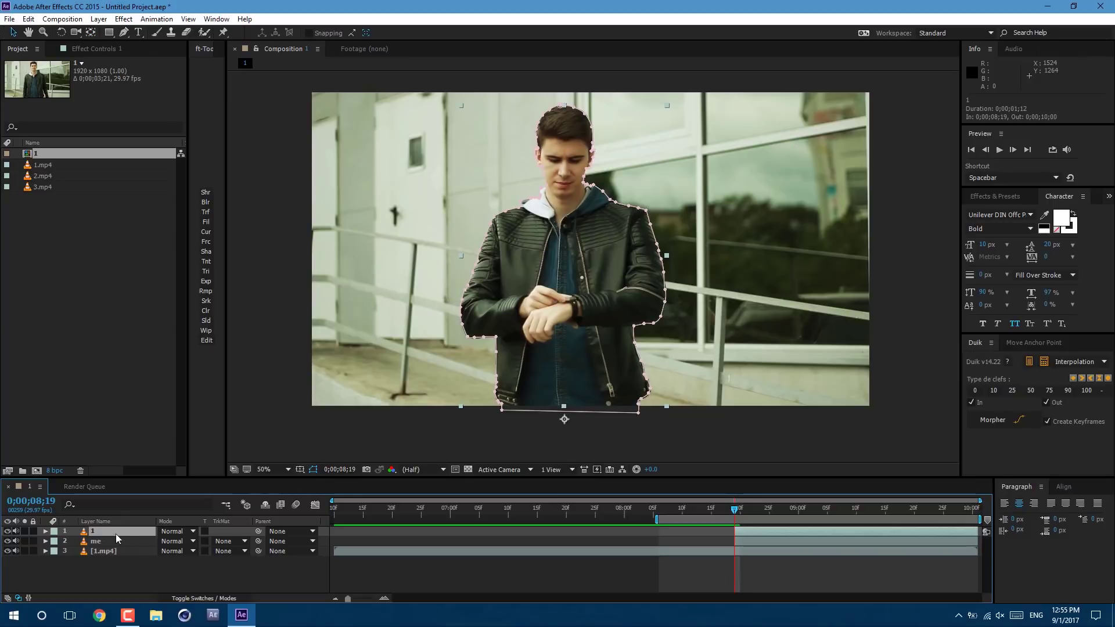
{"action": "key", "text": "u"}
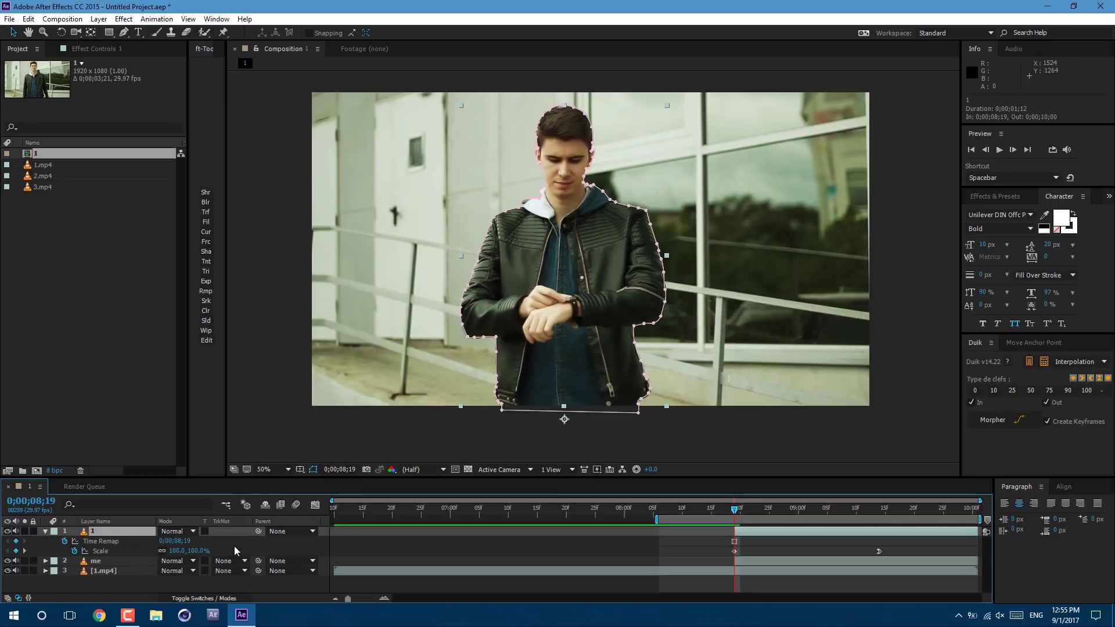
{"action": "left_click", "coordinate": [75, 552]}
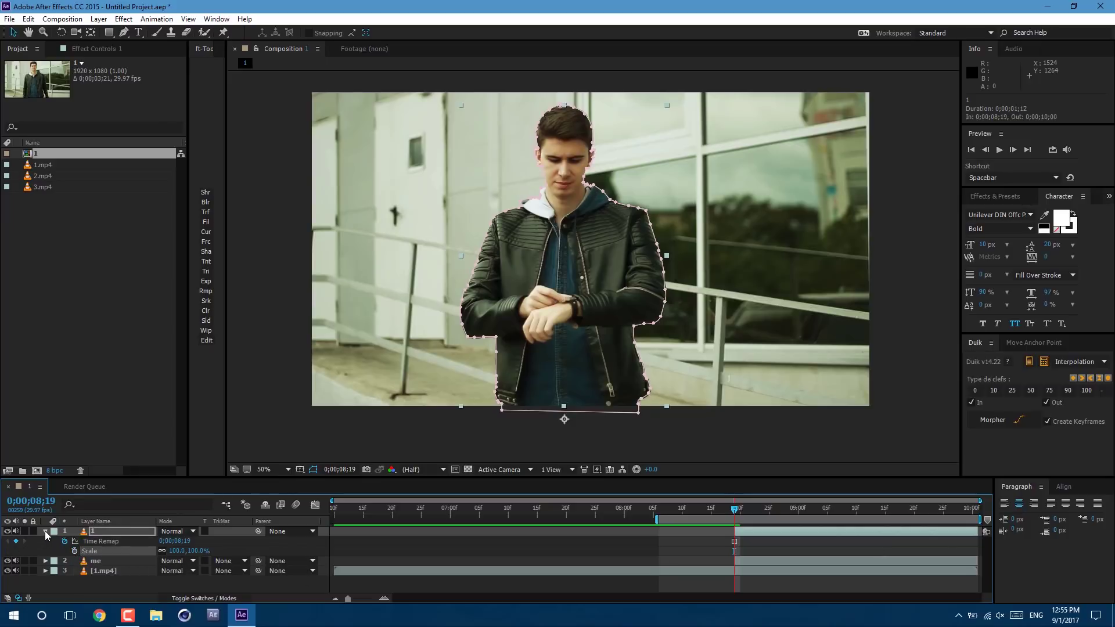
{"action": "left_click", "coordinate": [45, 531]}
- Set layer 1's blend mode to Screen and scrub to 0;00;08;21 to view the ghost
{"action": "left_click", "coordinate": [174, 532]}
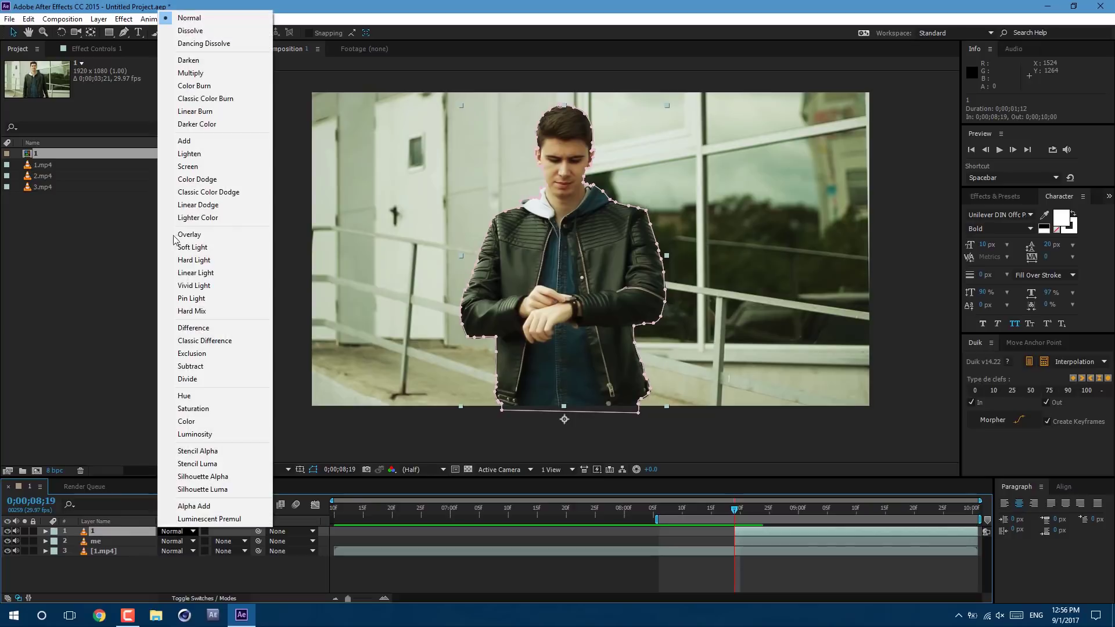
{"action": "left_click", "coordinate": [208, 167]}
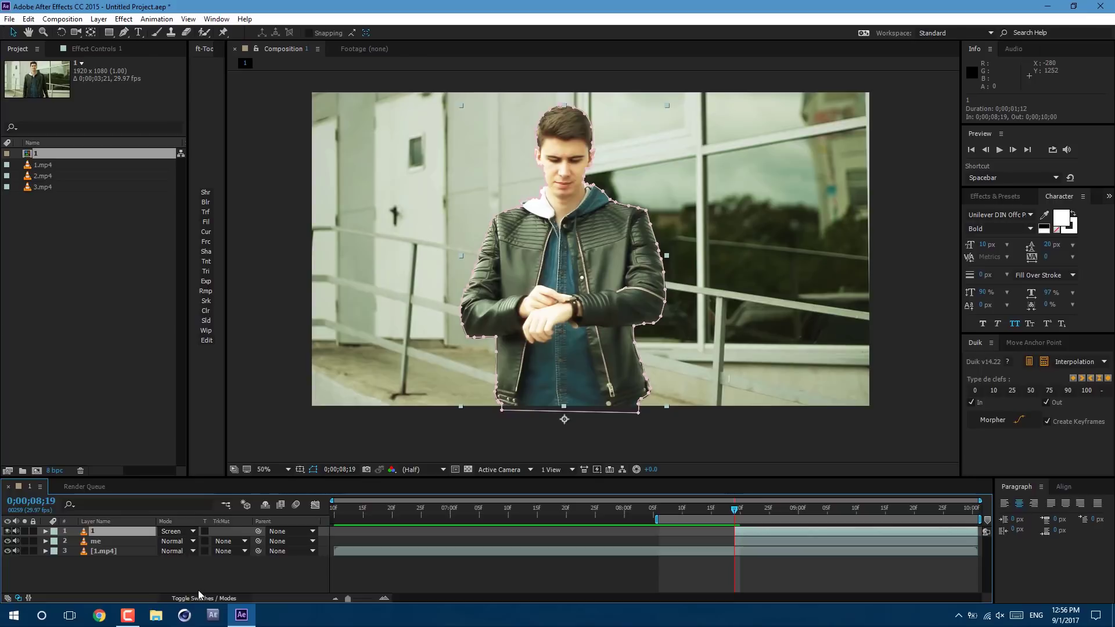
{"action": "left_click", "coordinate": [215, 600]}
{"action": "left_click", "coordinate": [214, 600]}
{"action": "mouse_move", "coordinate": [737, 509]}
{"action": "left_mouse_down"}
{"action": "mouse_move", "coordinate": [759, 520]}
{"action": "mouse_move", "coordinate": [747, 520]}
{"action": "left_mouse_up"}
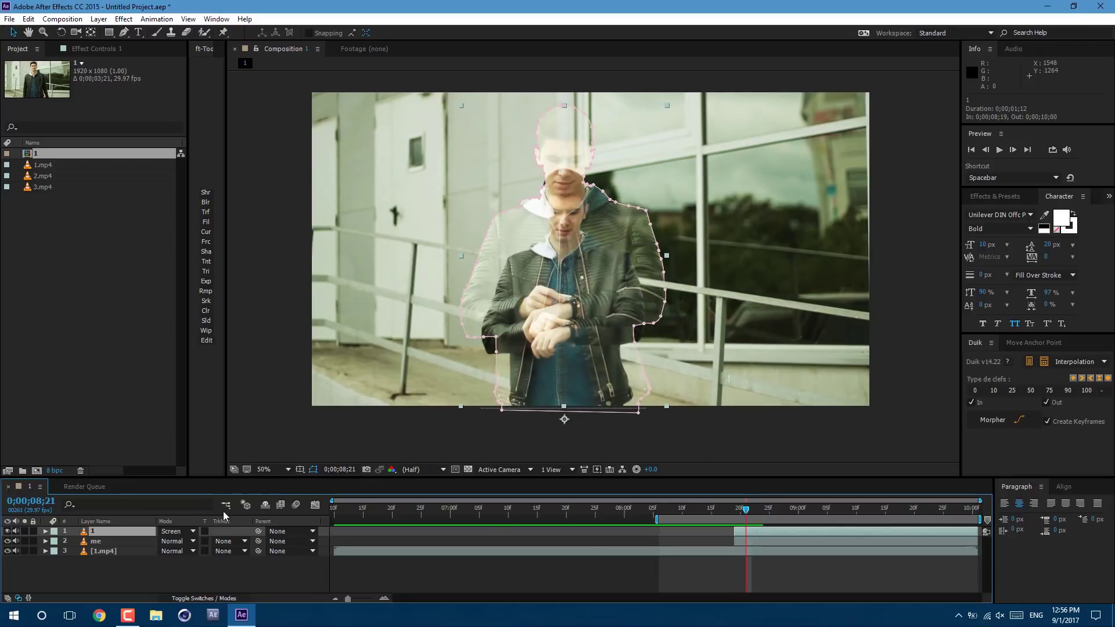
- Apply Color Correction > Curves to layer 1, raising the top and dragging a lower point down into a steep S-curve
{"action": "left_click", "coordinate": [124, 20]}
{"action": "mouse_move", "coordinate": [256, 139]}
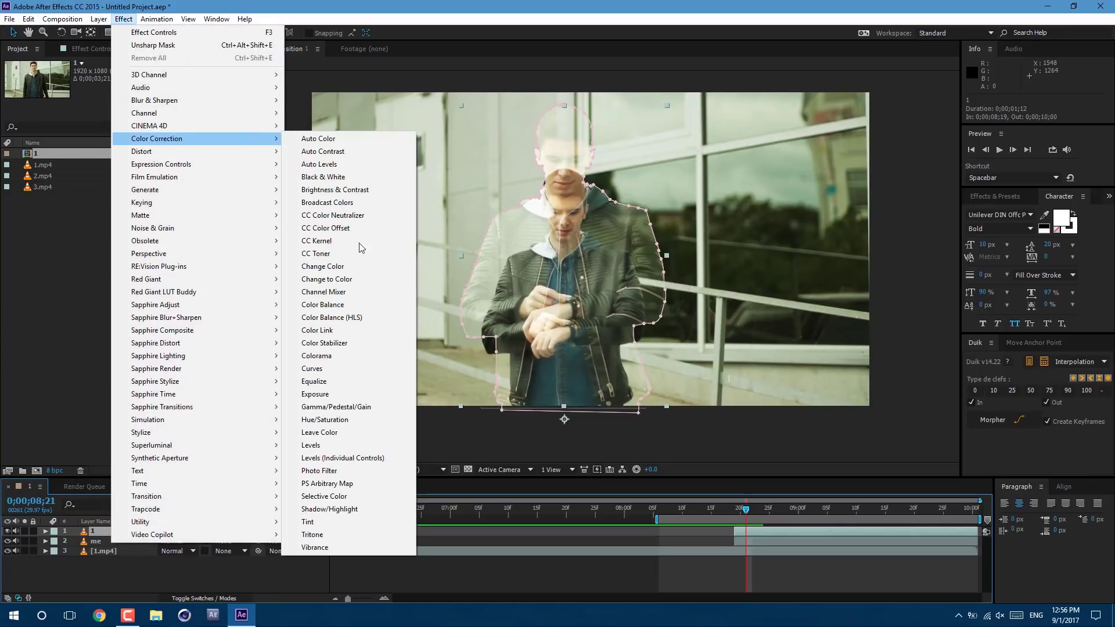
{"action": "left_click", "coordinate": [350, 369]}
{"action": "left_click_drag", "start_coordinate": [98, 192], "coordinate": [101, 143]}
{"action": "left_click_drag", "start_coordinate": [63, 194], "coordinate": [63, 233]}
{"action": "mouse_move", "coordinate": [100, 140]}
{"action": "left_mouse_down"}
{"action": "mouse_move", "coordinate": [89, 141]}
{"action": "mouse_move", "coordinate": [92, 152]}
{"action": "left_mouse_up"}
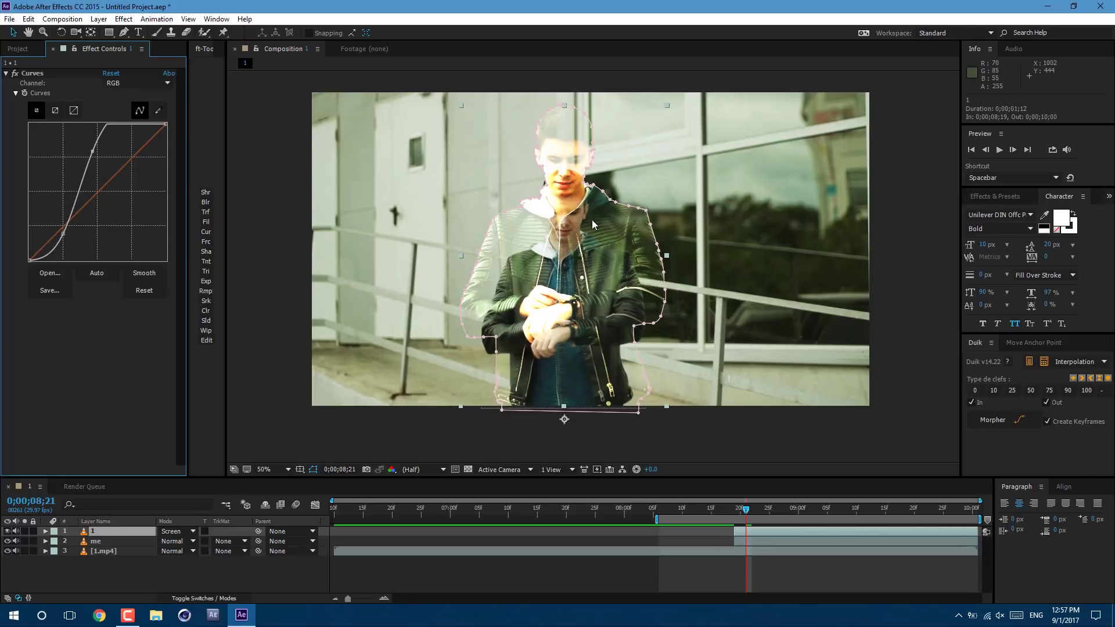
{"action": "left_click", "coordinate": [124, 19]}
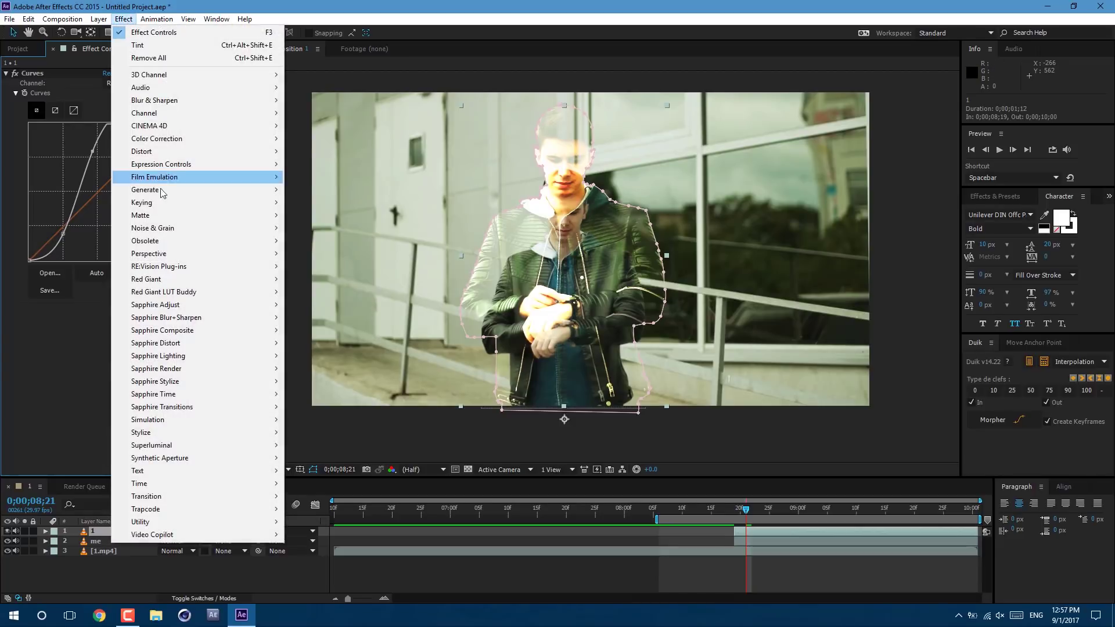
- Add Color Correction > Tint to layer 1 and set Amount to Tint to 50%
{"action": "mouse_move", "coordinate": [237, 145]}
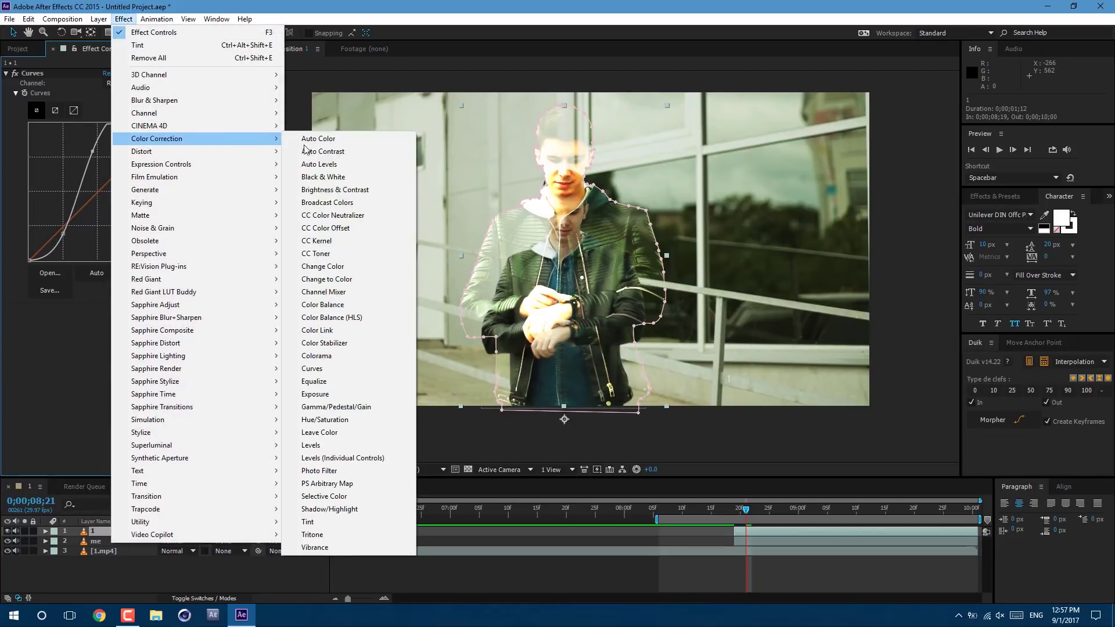
{"action": "left_click", "coordinate": [344, 523]}
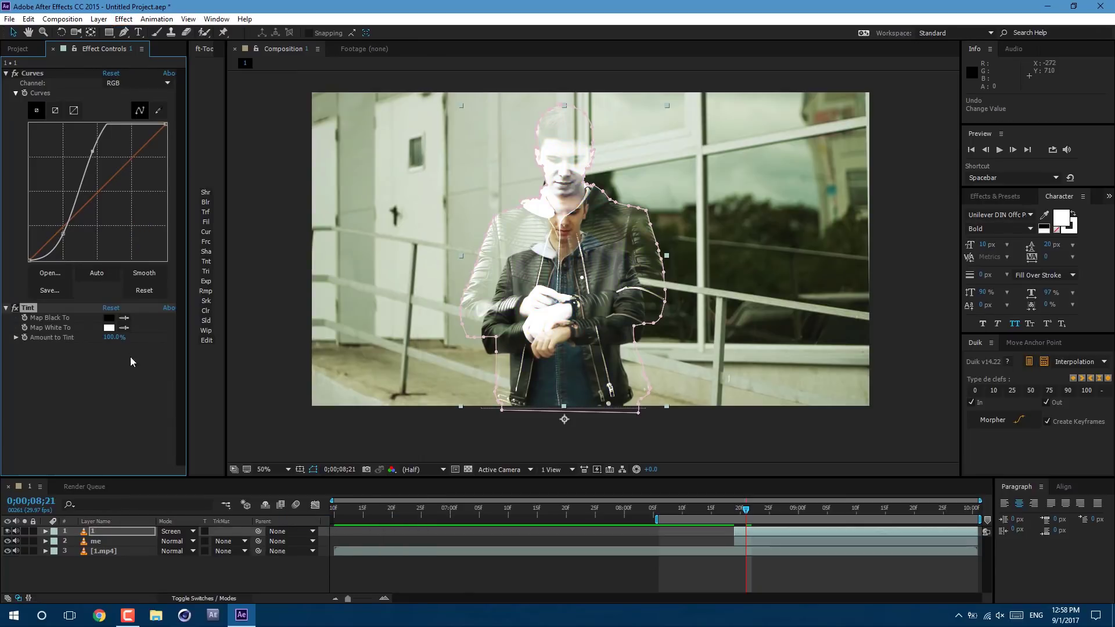
{"action": "left_click", "coordinate": [114, 337]}
{"action": "key", "text": "Return"}
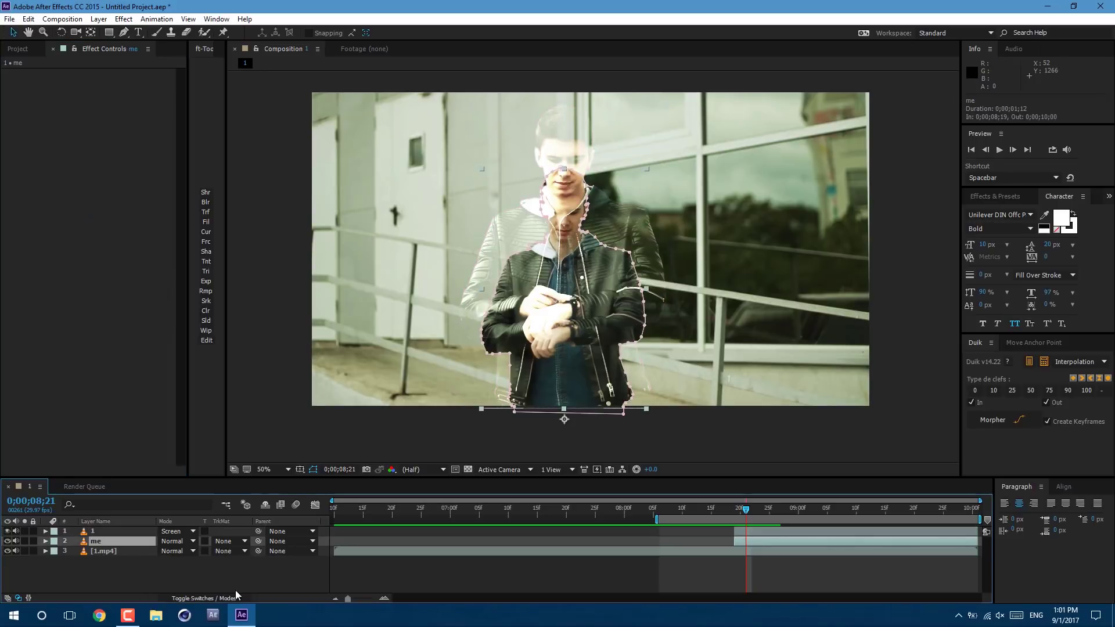
- Tick the Motion Blur switch on the me layer, enable composition motion blur, and scrub to check
{"action": "left_click", "coordinate": [209, 598]}
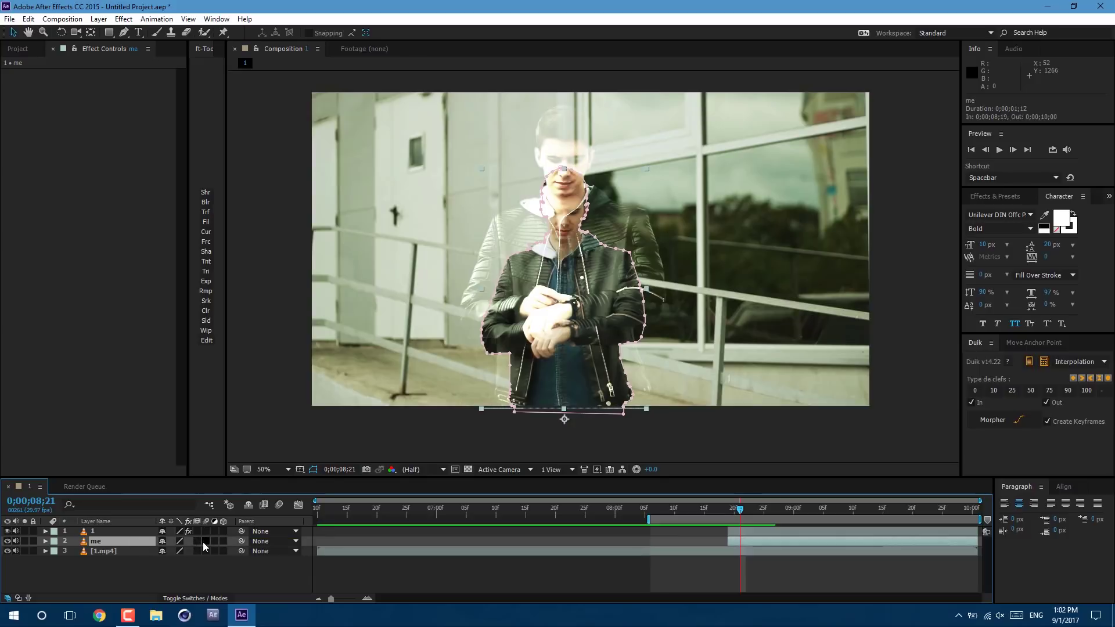
{"action": "left_click", "coordinate": [205, 541]}
{"action": "left_click", "coordinate": [279, 504]}
{"action": "left_click_drag", "start_coordinate": [719, 510], "coordinate": [753, 536]}
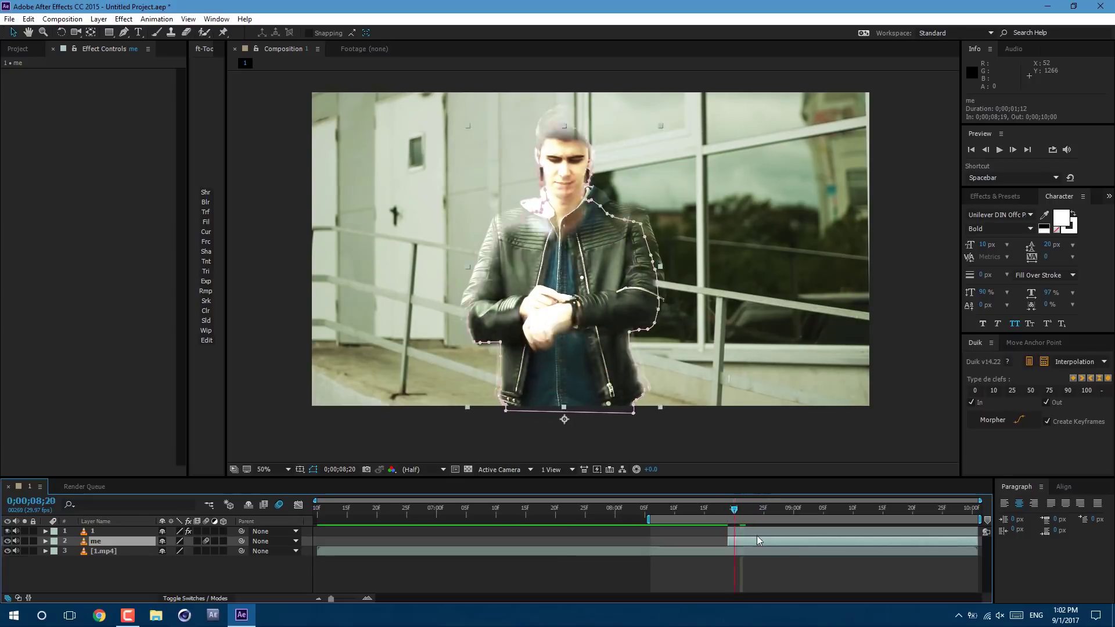
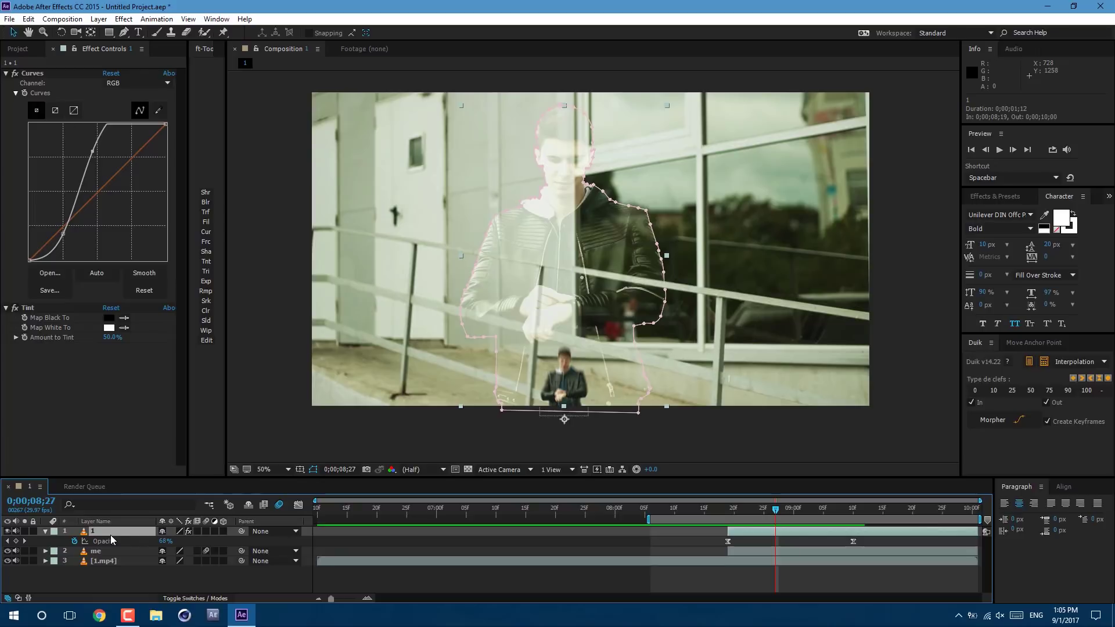
- Duplicate glow layer 1 and rename the copy '1 edges'
{"action": "key", "text": "ctrl+d"}
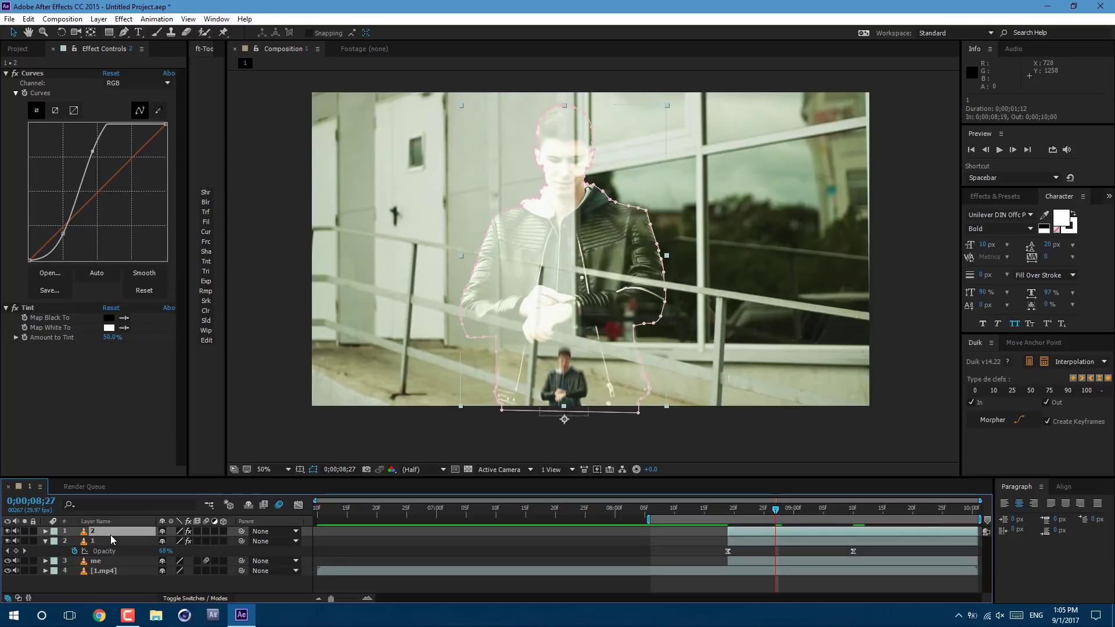
{"action": "left_click", "coordinate": [45, 541]}
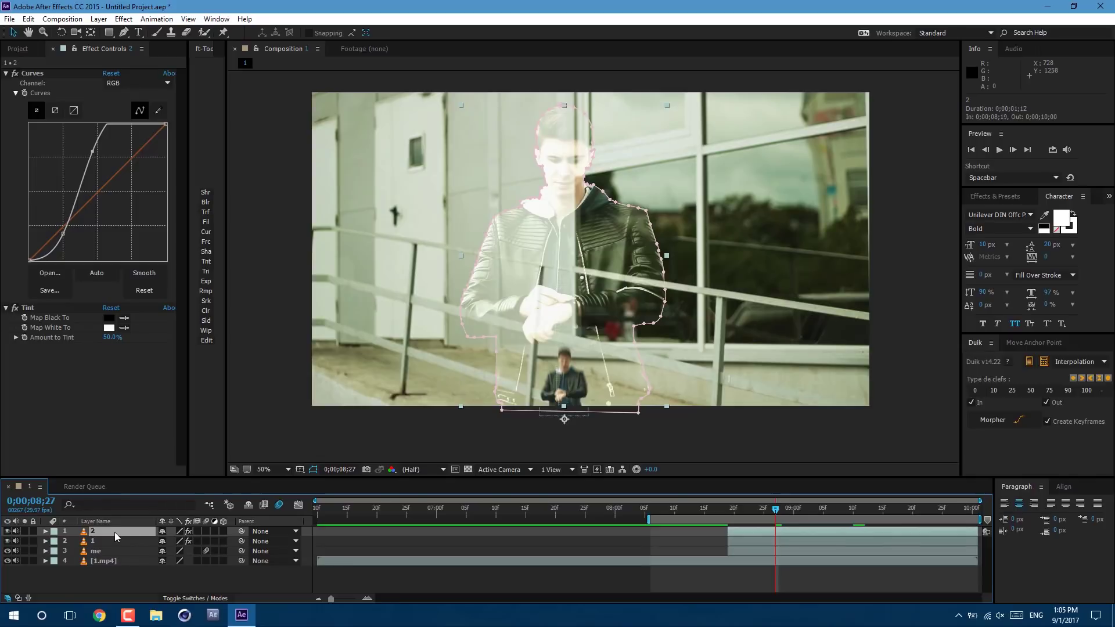
{"action": "key", "text": "Return"}
{"action": "type", "text": "1 edges"}
{"action": "key", "text": "Return"}
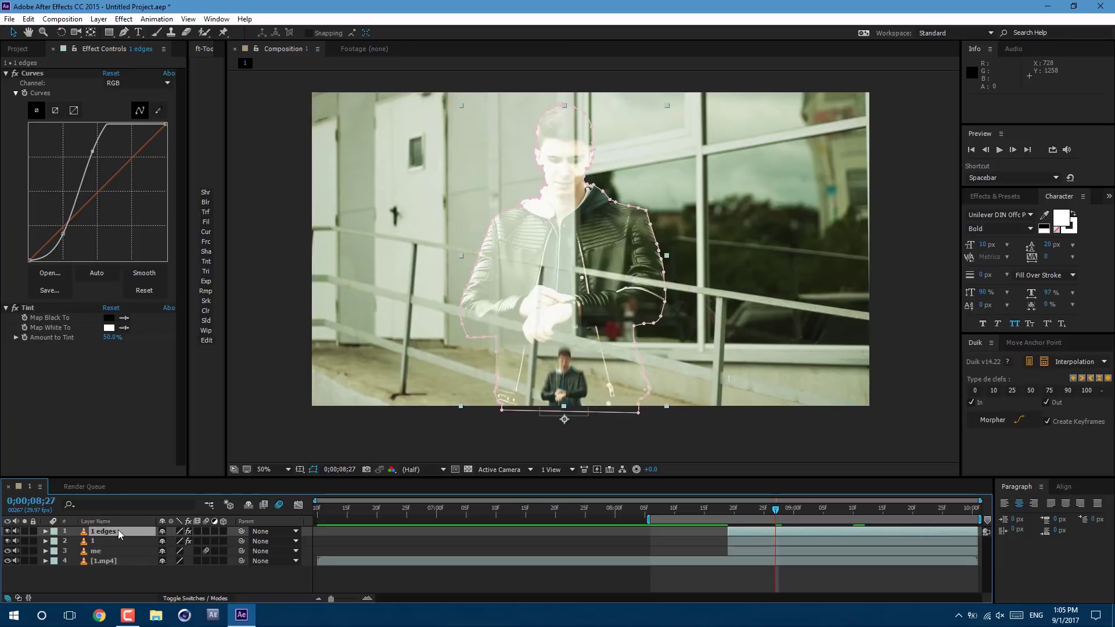
- Apply Find Edges to the 1 edges layer with Invert turned on
{"action": "left_click", "coordinate": [1009, 199]}
{"action": "left_click", "coordinate": [1001, 211]}
{"action": "type", "text": "find edges"}
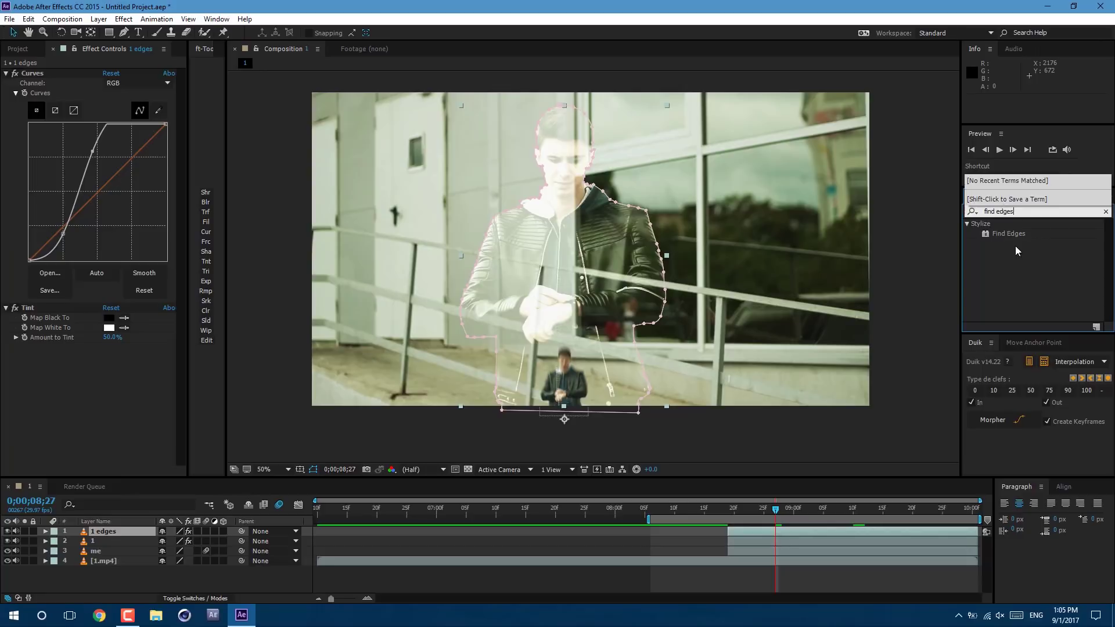
{"action": "left_click_drag", "start_coordinate": [1008, 233], "coordinate": [117, 535]}
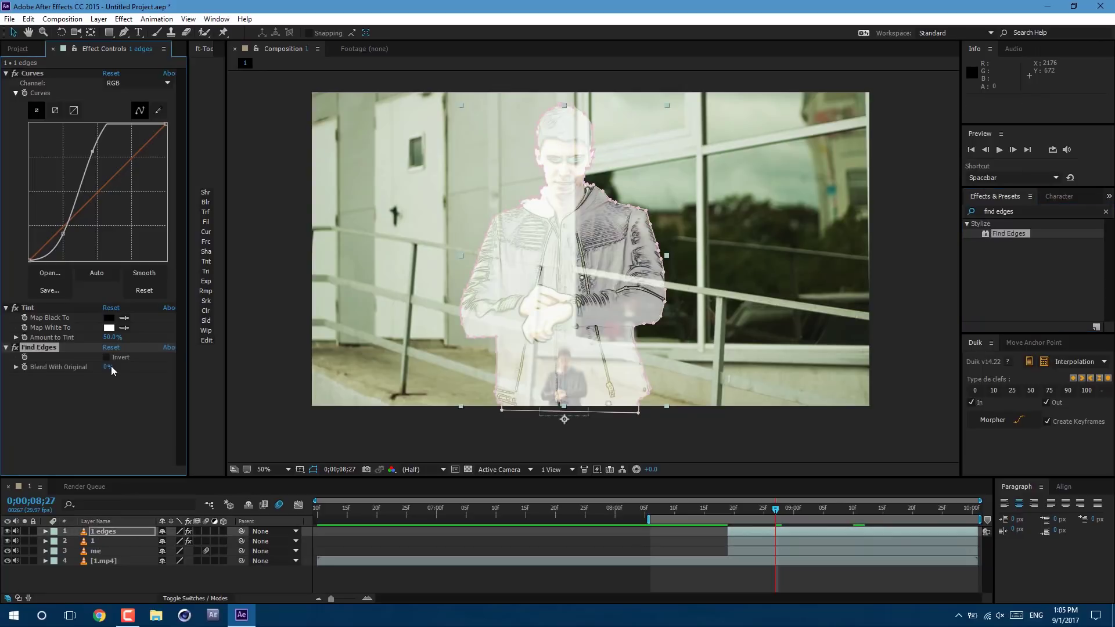
{"action": "left_click", "coordinate": [107, 357]}
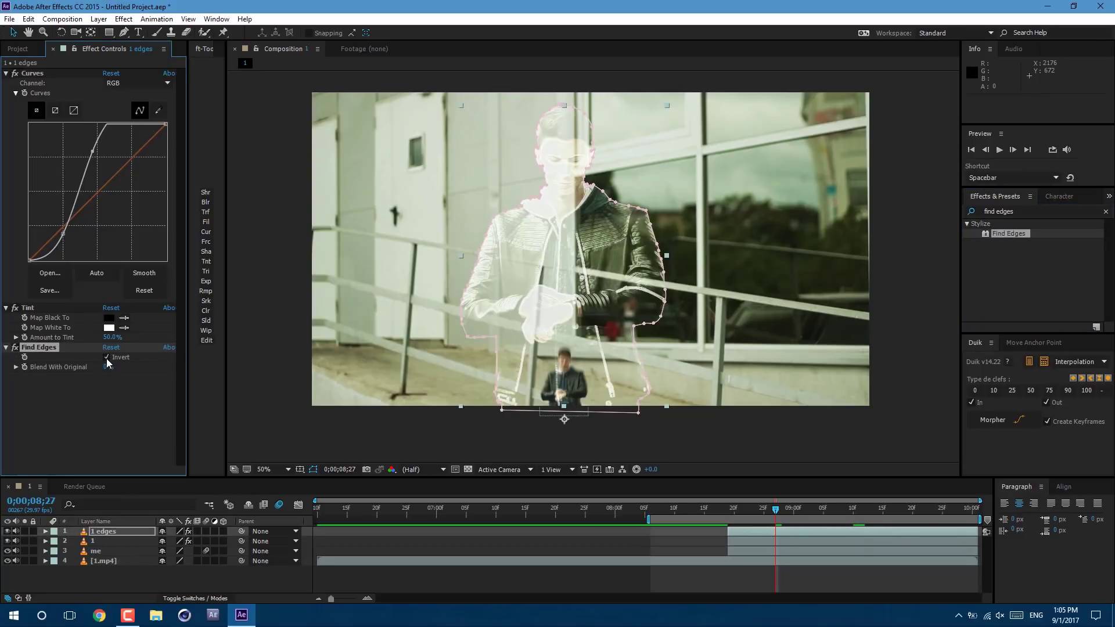
{"action": "left_click", "coordinate": [540, 547]}
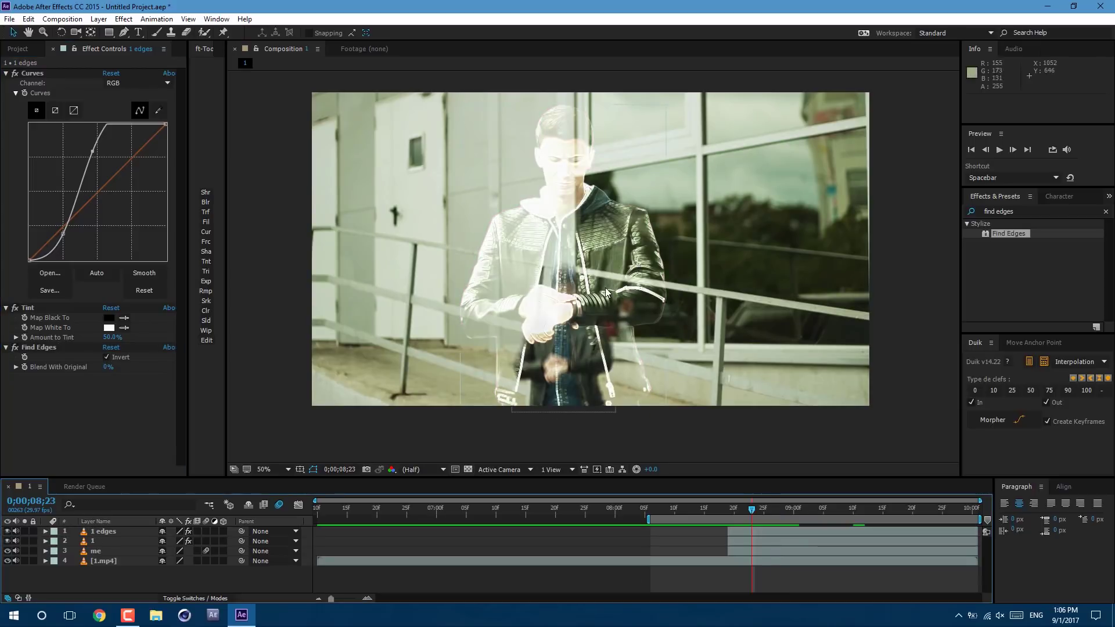
{"action": "left_click", "coordinate": [437, 470]}
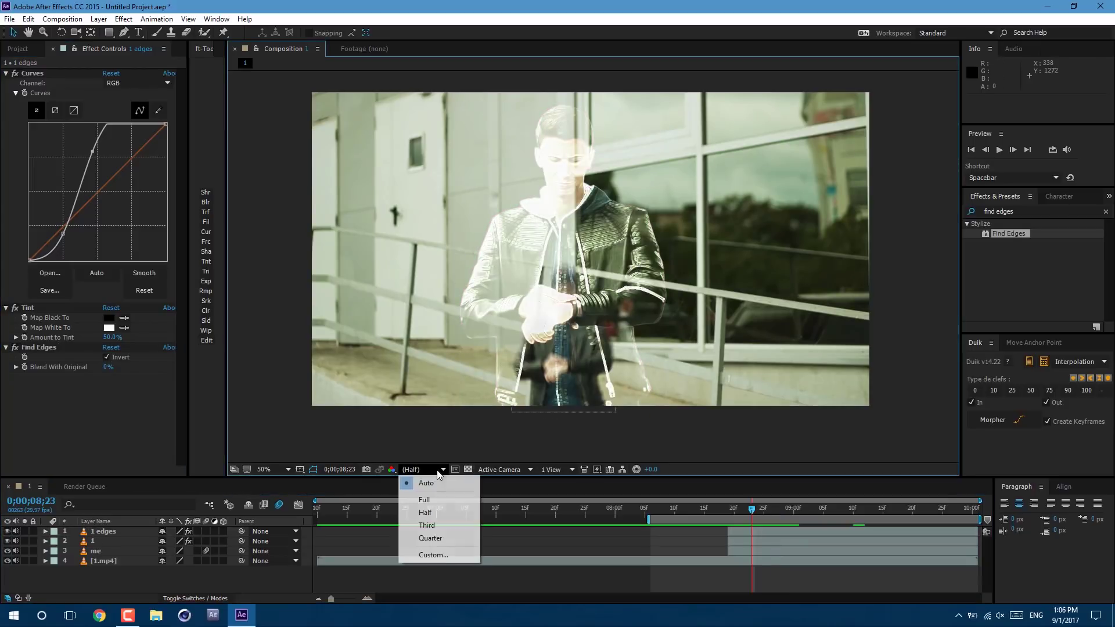
{"action": "left_click", "coordinate": [444, 496]}
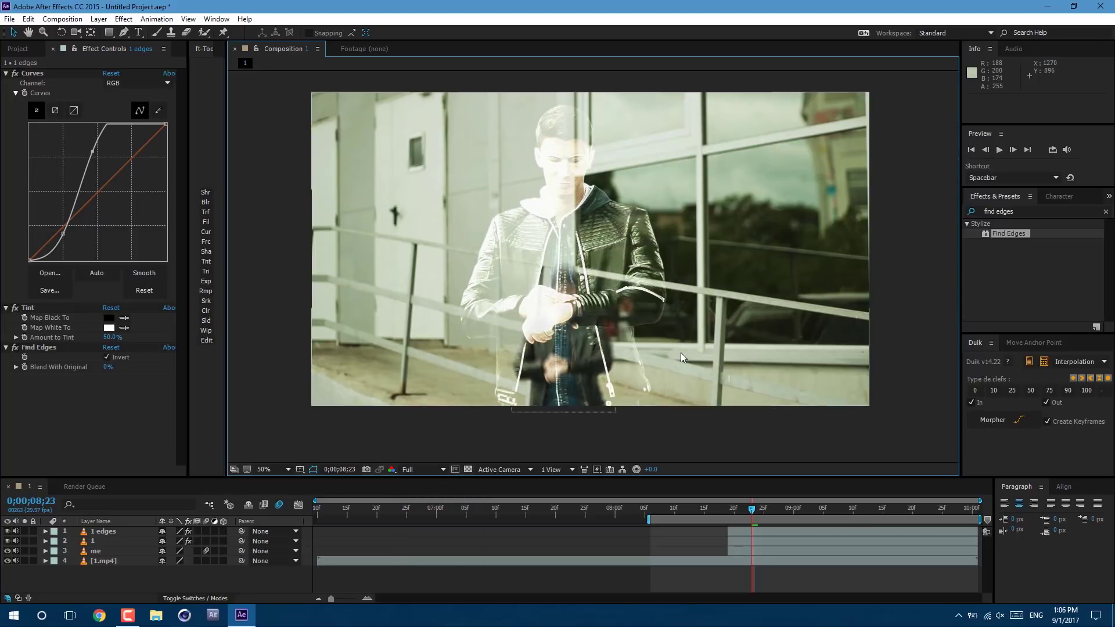
{"action": "left_click", "coordinate": [437, 469]}
{"action": "left_click", "coordinate": [435, 483]}
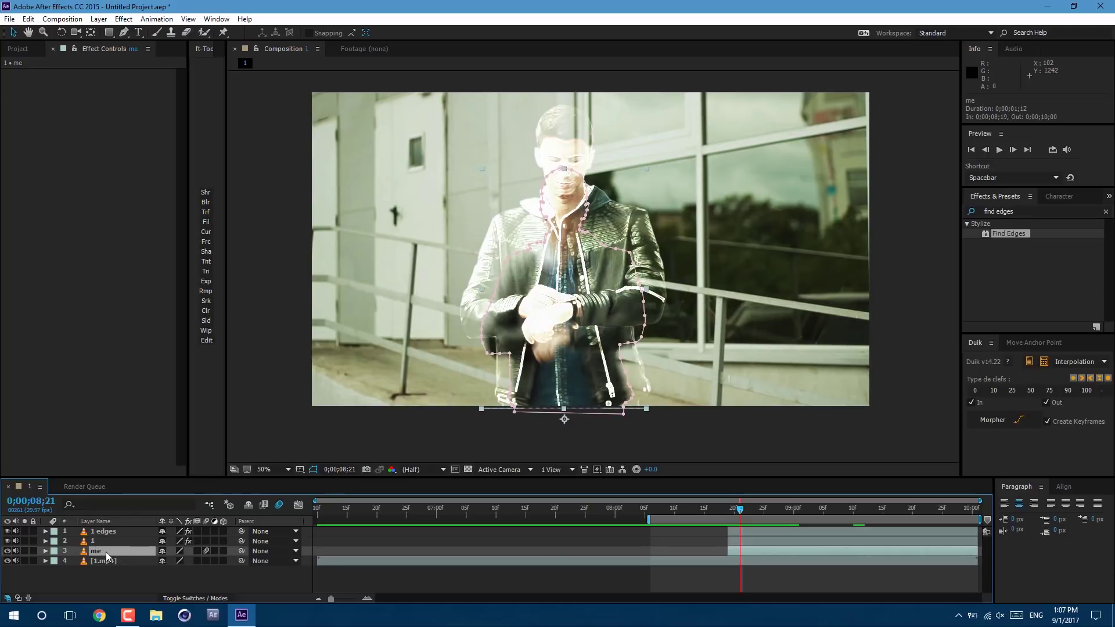
- Duplicate me, move the copy to the top, name it '2', and trim its start to the playhead
{"action": "key", "text": "ctrl+d"}
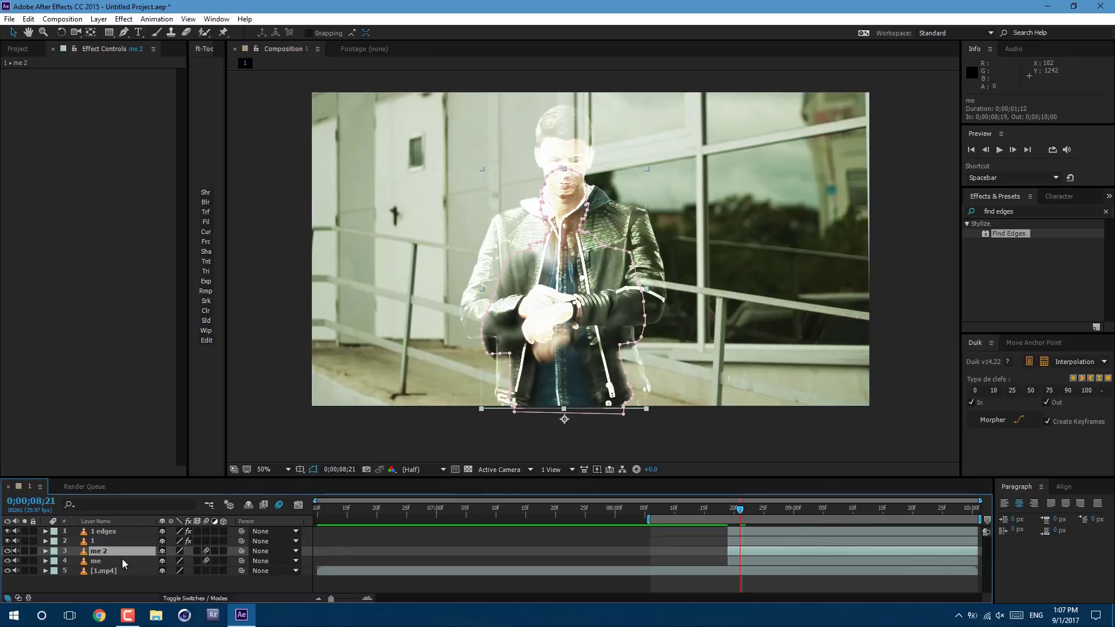
{"action": "left_click_drag", "start_coordinate": [121, 553], "coordinate": [133, 528]}
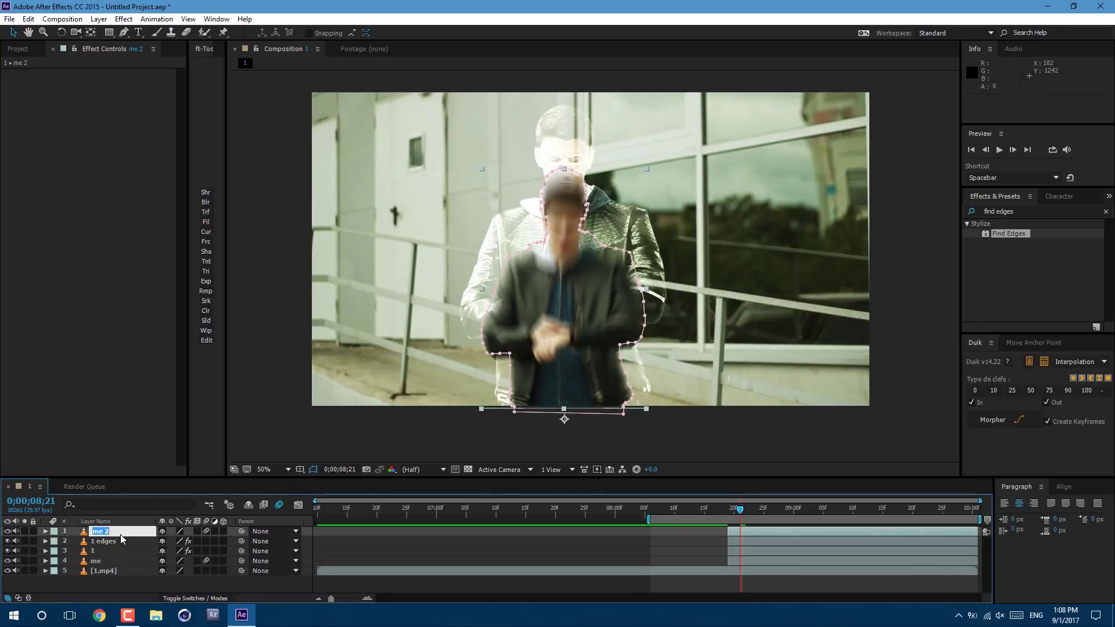
{"action": "type", "text": "2"}
{"action": "key", "text": "Return"}
{"action": "left_click_drag", "start_coordinate": [730, 530], "coordinate": [742, 531]}
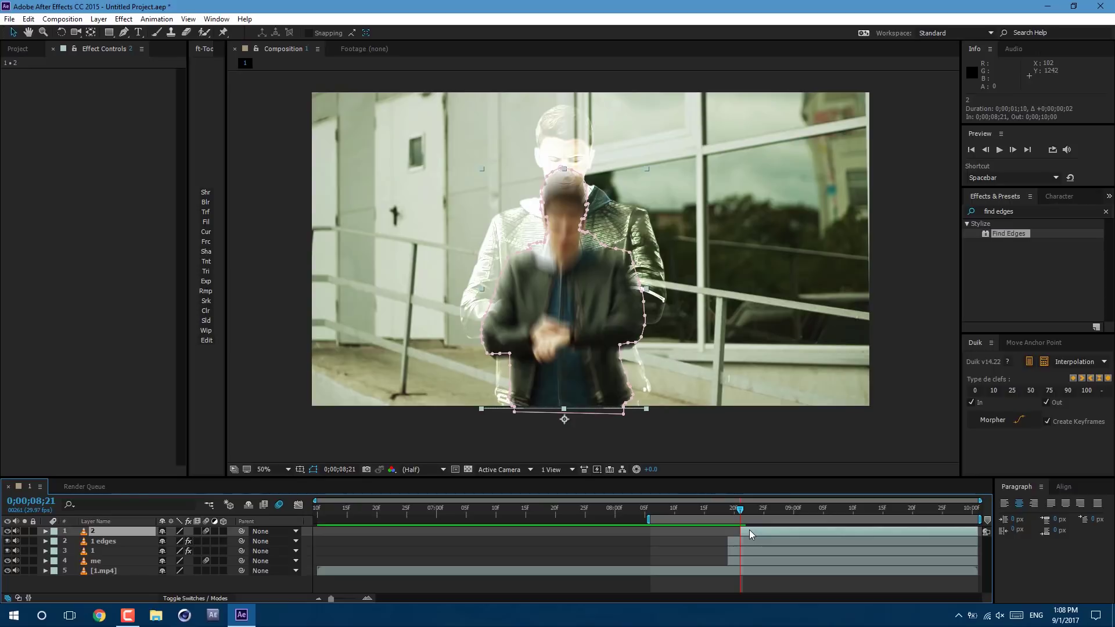
- Turn off layer 2's Scale animation so the copy stays a fixed size
{"action": "key", "text": "u"}
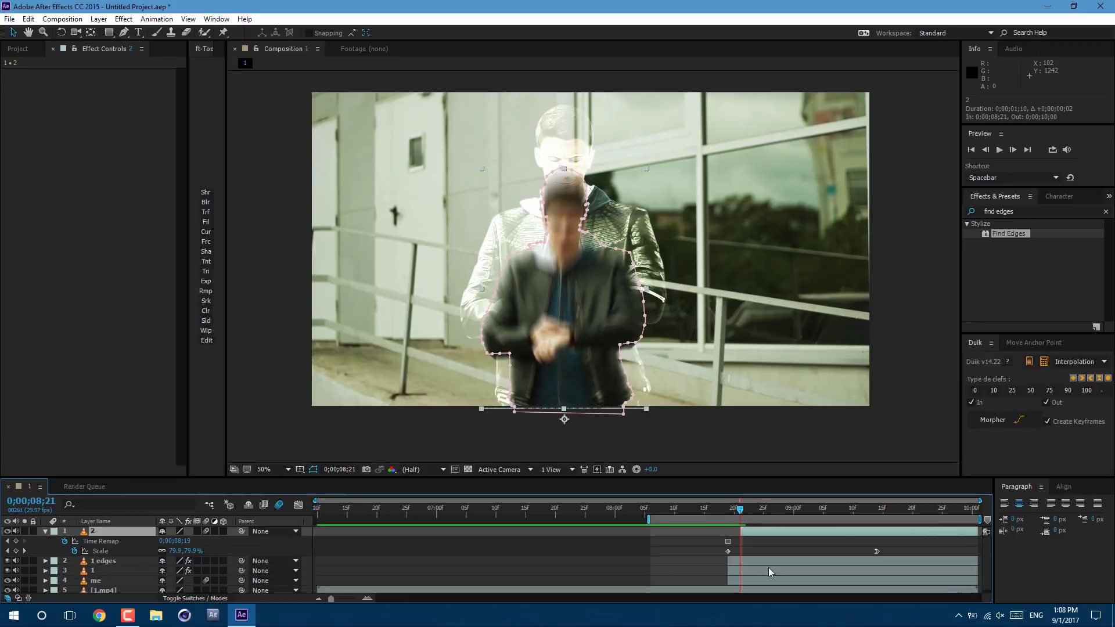
{"action": "key", "text": "ctrl+z"}
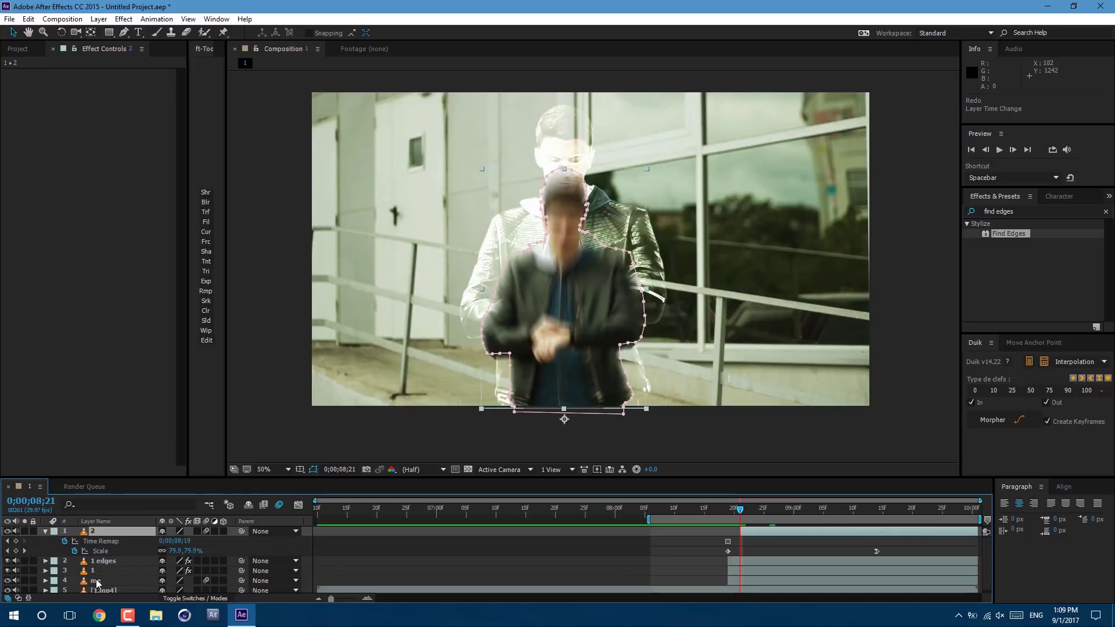
{"action": "left_click", "coordinate": [75, 550]}
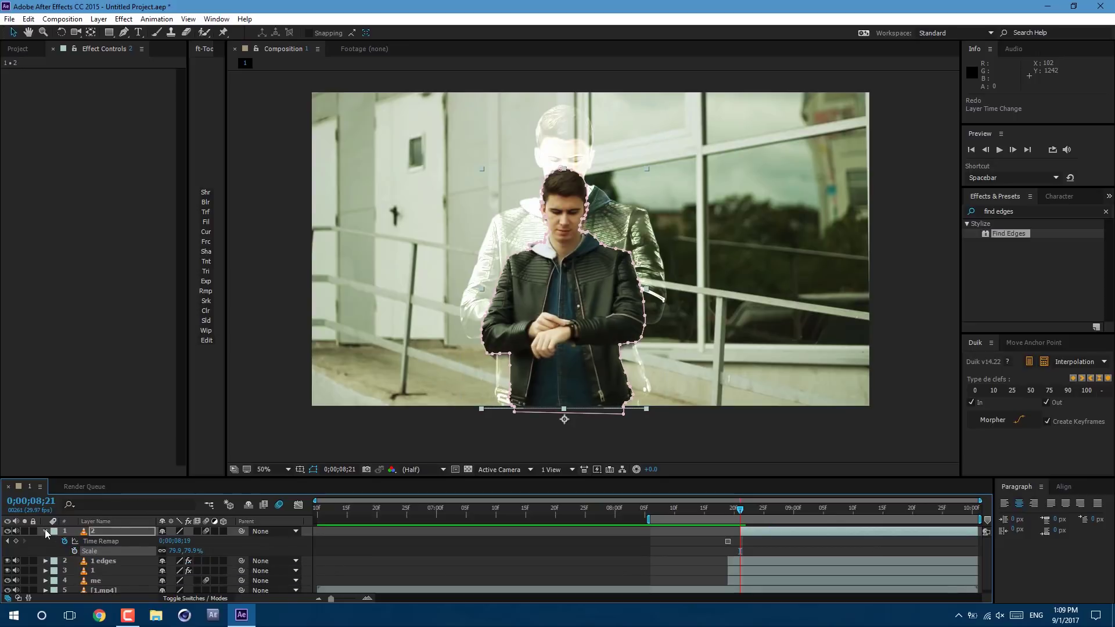
{"action": "left_click", "coordinate": [45, 531]}
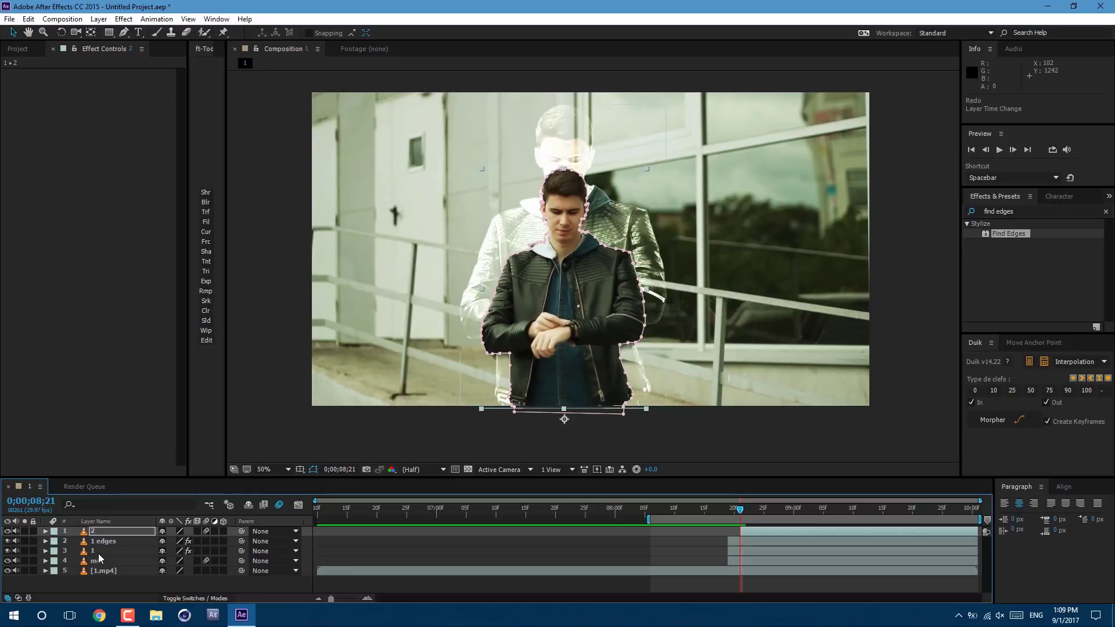
- Select layer 1's Curves and Tint effects for copying, then select layer 2
{"action": "left_click", "coordinate": [81, 552]}
{"action": "left_click", "coordinate": [40, 73]}
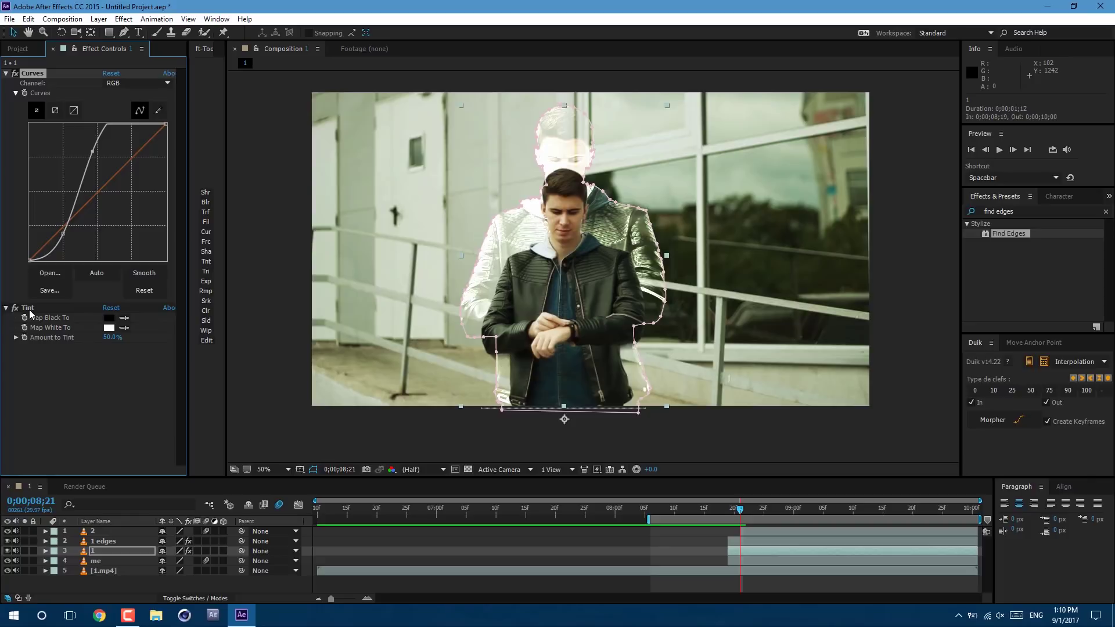
{"action": "left_click", "coordinate": [29, 309]}
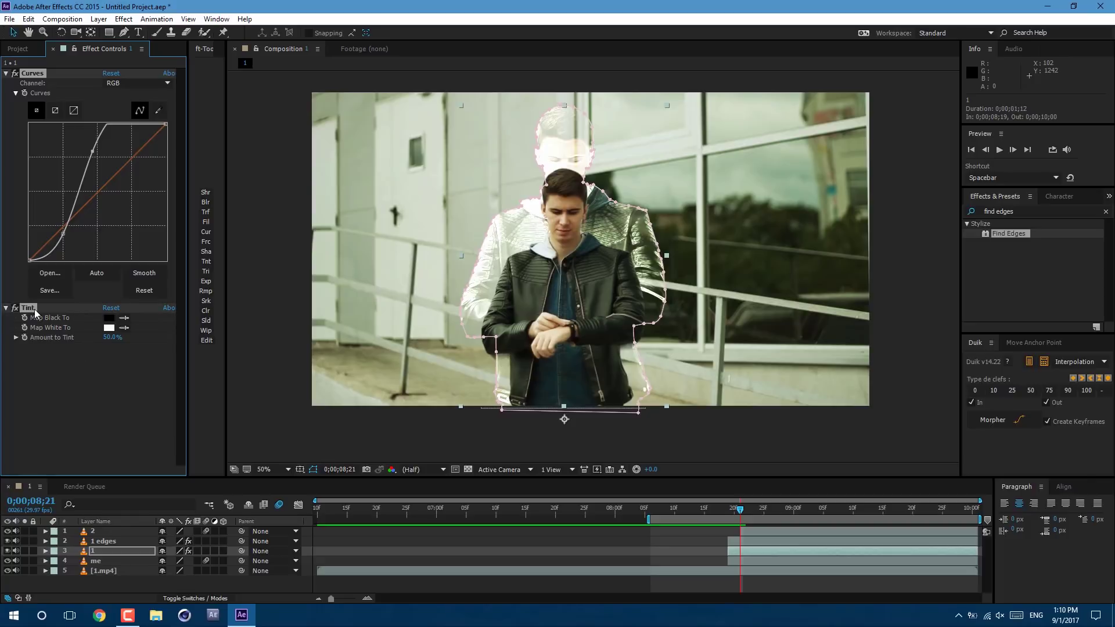
{"action": "left_click", "coordinate": [770, 532]}
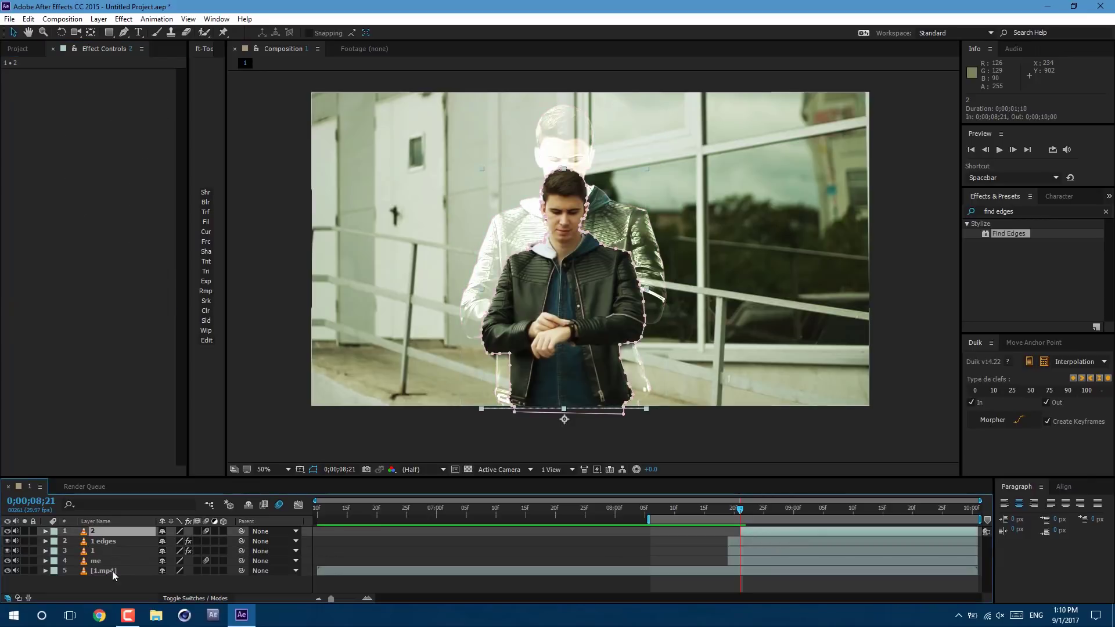
- Paste Curves and Tint onto layer 2 and set its blending mode to Screen
{"action": "left_click", "coordinate": [29, 19]}
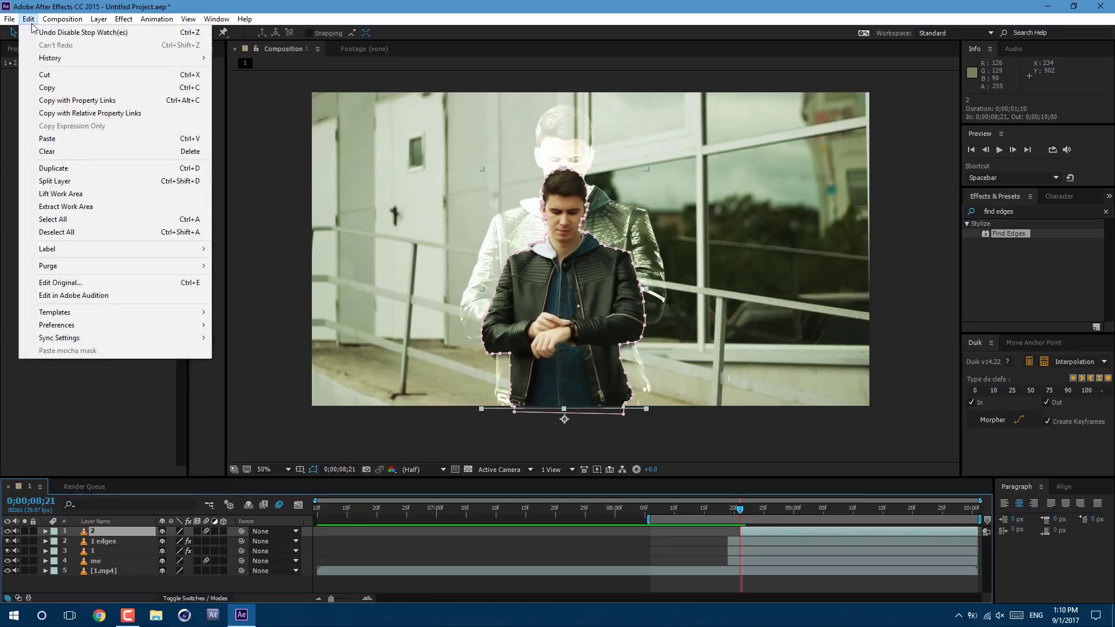
{"action": "left_click", "coordinate": [194, 145]}
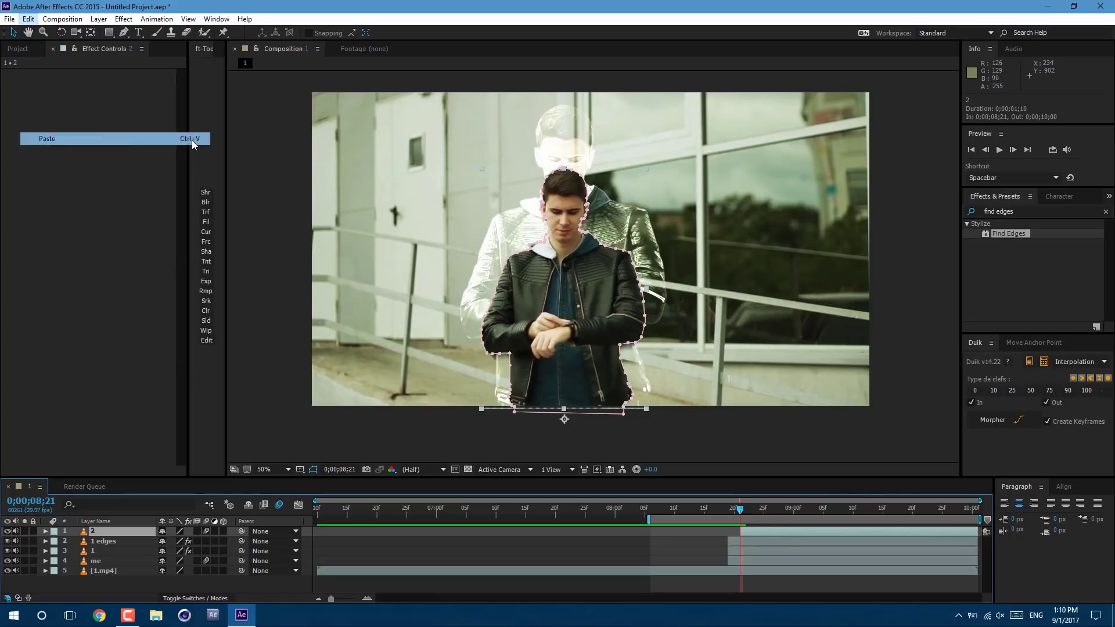
{"action": "left_click", "coordinate": [196, 599]}
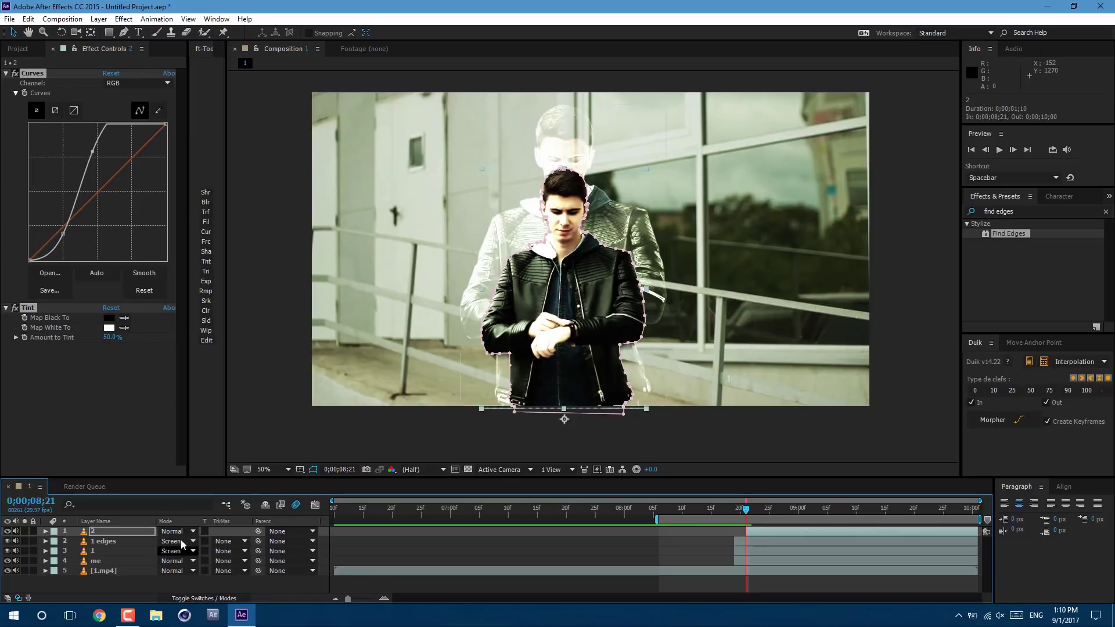
{"action": "left_click", "coordinate": [178, 532]}
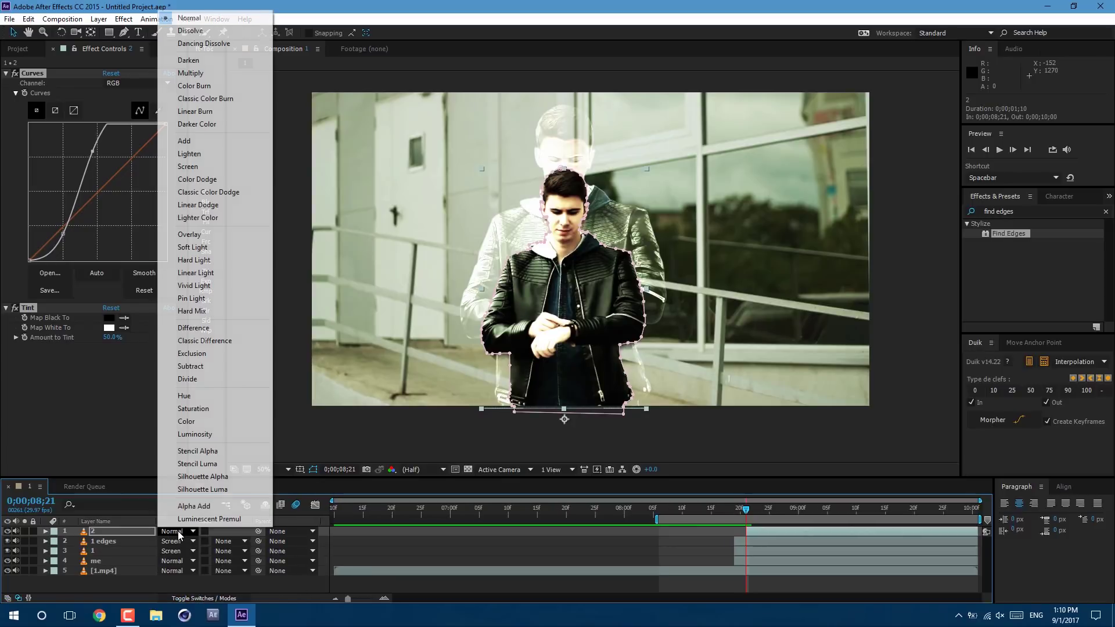
{"action": "left_click", "coordinate": [224, 169]}
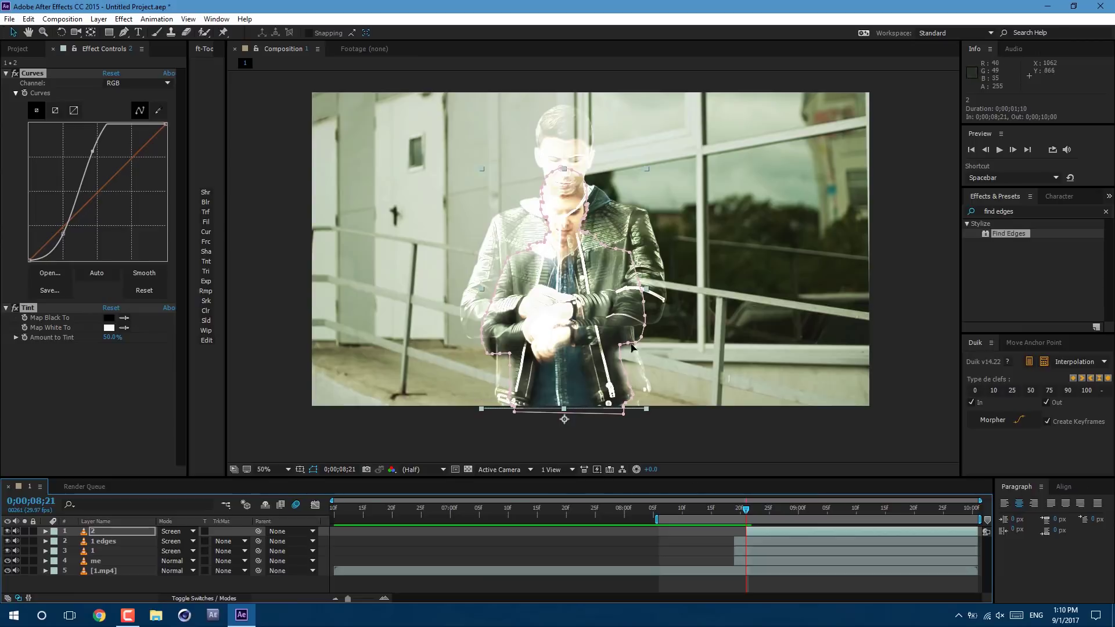
{"action": "left_click", "coordinate": [726, 535]}
{"action": "mouse_move", "coordinate": [750, 510]}
{"action": "left_mouse_down"}
{"action": "mouse_move", "coordinate": [737, 510]}
{"action": "mouse_move", "coordinate": [758, 511]}
{"action": "left_mouse_up"}
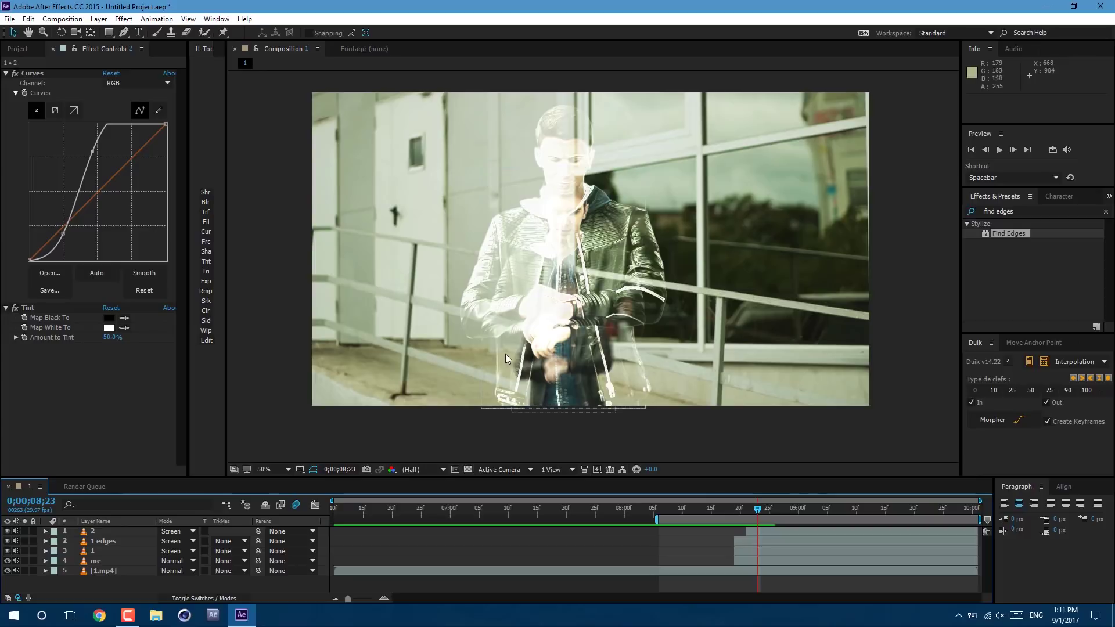
{"action": "left_click", "coordinate": [770, 560]}
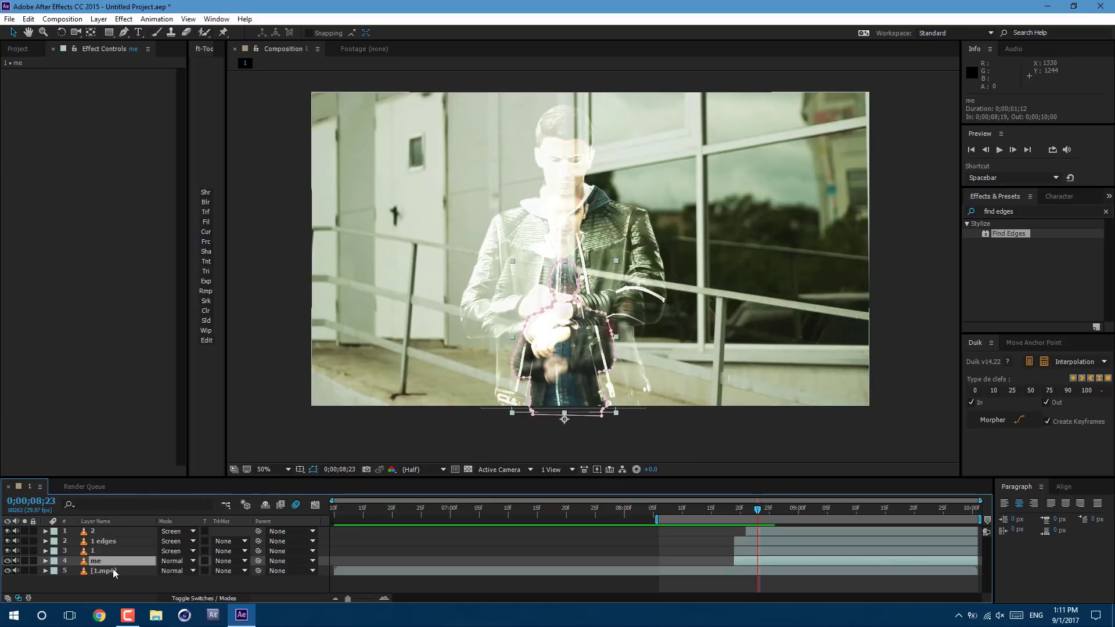
- Add a me 2 copy on top, starting four frames later, with its Scale keyframes removed
{"action": "key", "text": "ctrl+d"}
{"action": "left_click_drag", "start_coordinate": [116, 561], "coordinate": [116, 530]}
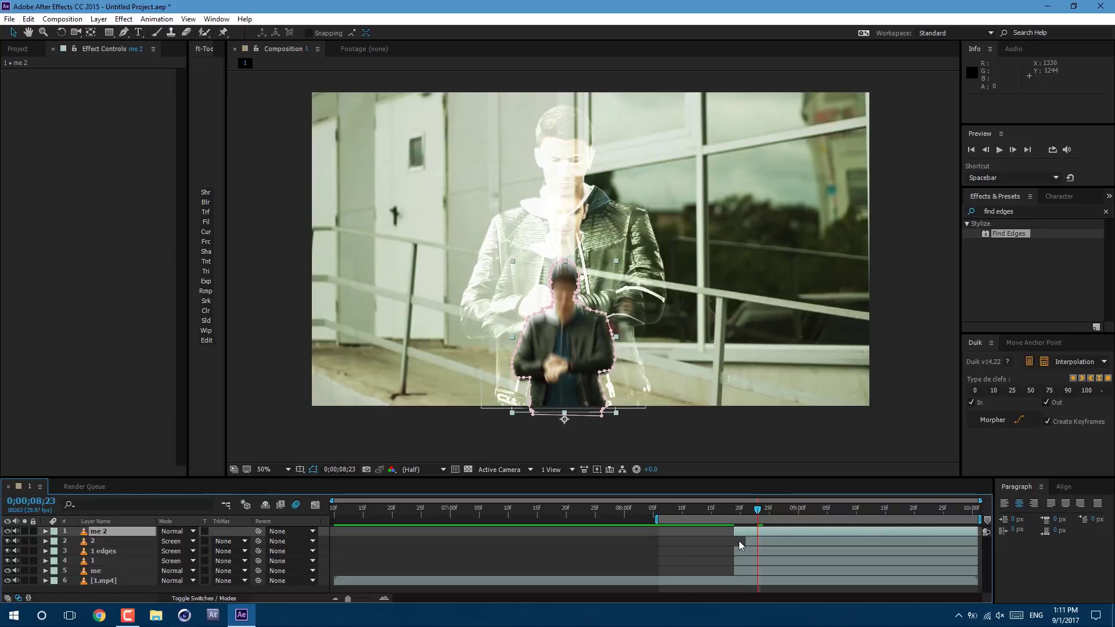
{"action": "left_click_drag", "start_coordinate": [736, 531], "coordinate": [750, 530]}
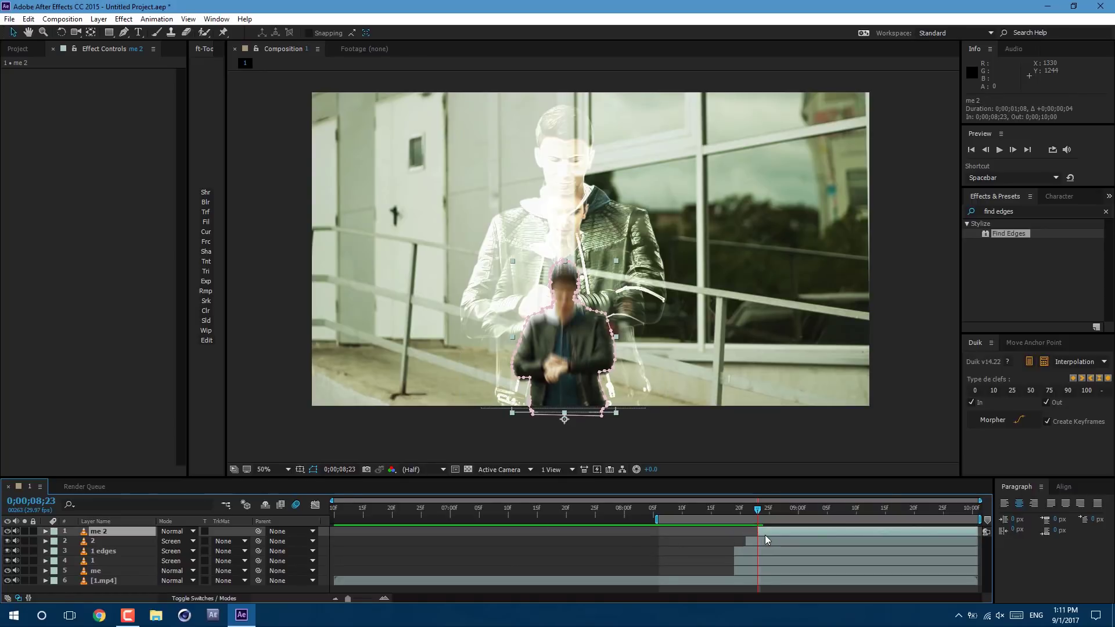
{"action": "key", "text": "s"}
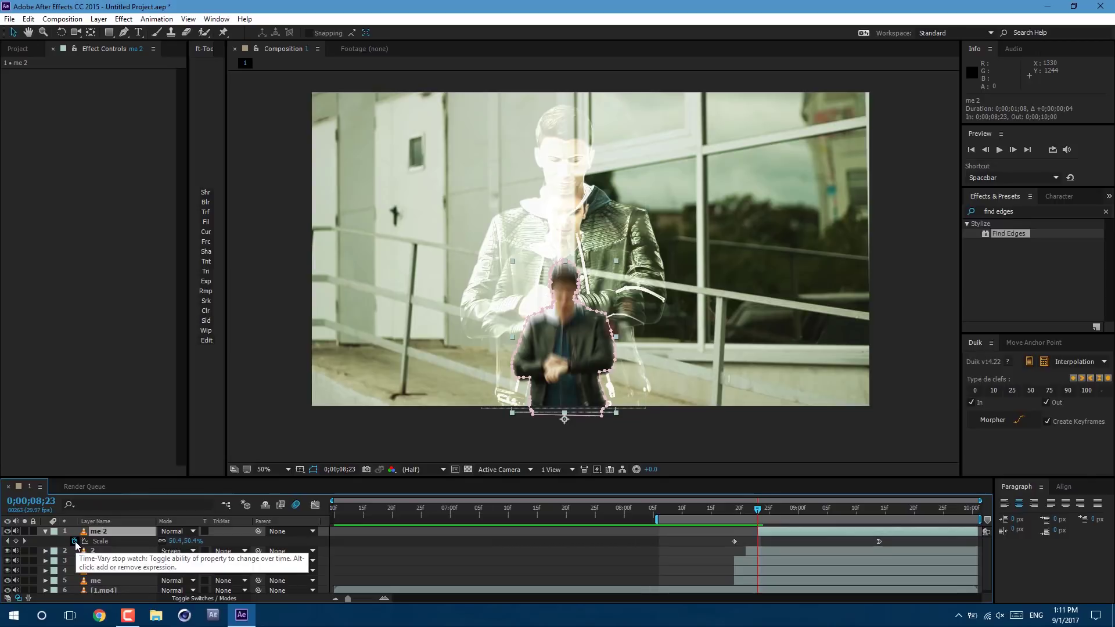
{"action": "left_click", "coordinate": [75, 541]}
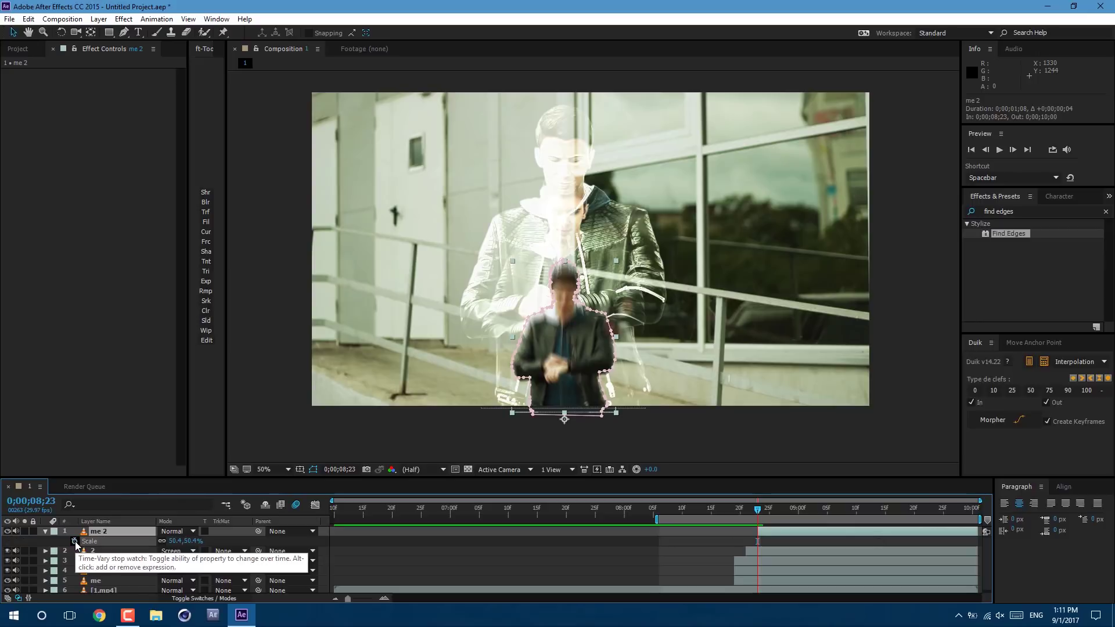
- Set me 2 to Screen blending and paste the Curves and Tint effects onto it
{"action": "left_click", "coordinate": [181, 531]}
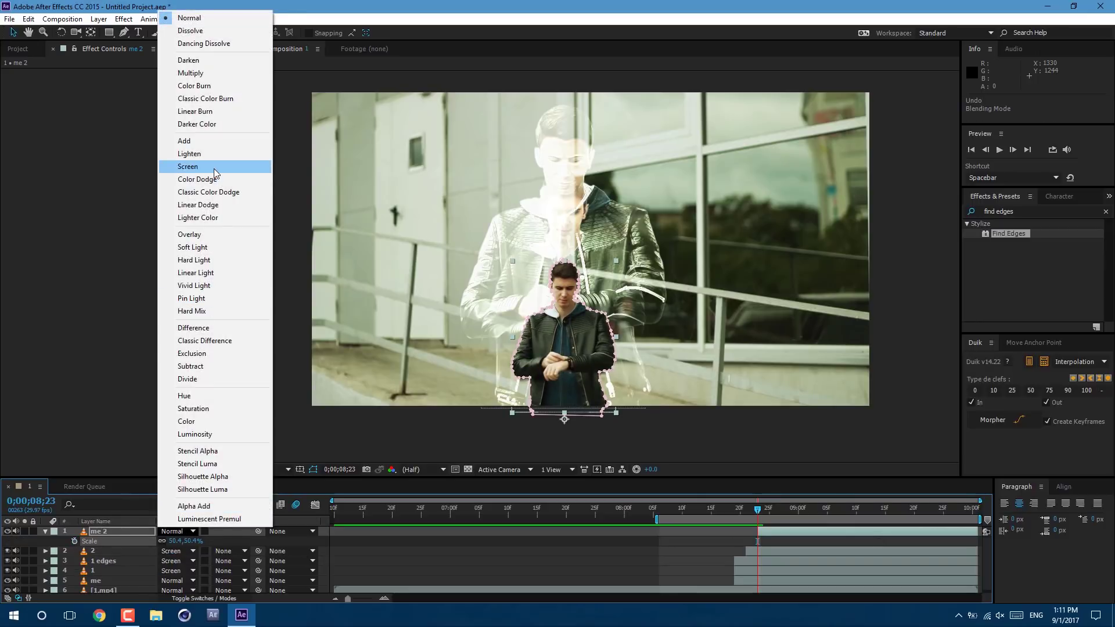
{"action": "left_click", "coordinate": [188, 167]}
{"action": "left_click", "coordinate": [27, 18]}
{"action": "left_click", "coordinate": [63, 138]}
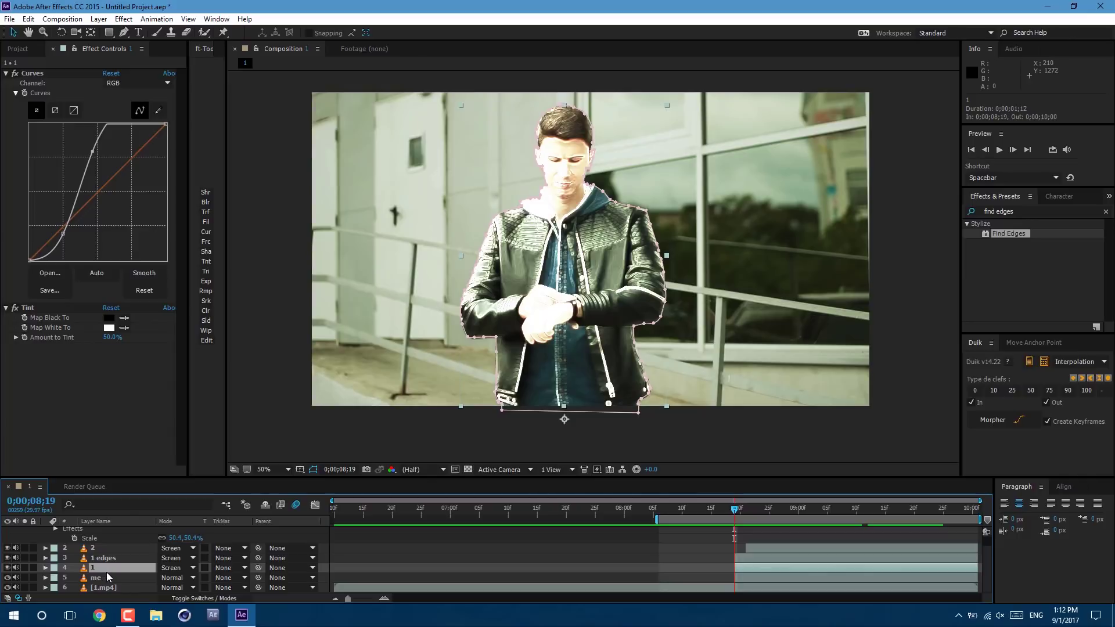
- Copy layer 1's two Opacity keyframes
{"action": "key", "text": "t"}
{"action": "left_click_drag", "start_coordinate": [722, 580], "coordinate": [878, 584]}
{"action": "key", "text": "ctrl+c"}
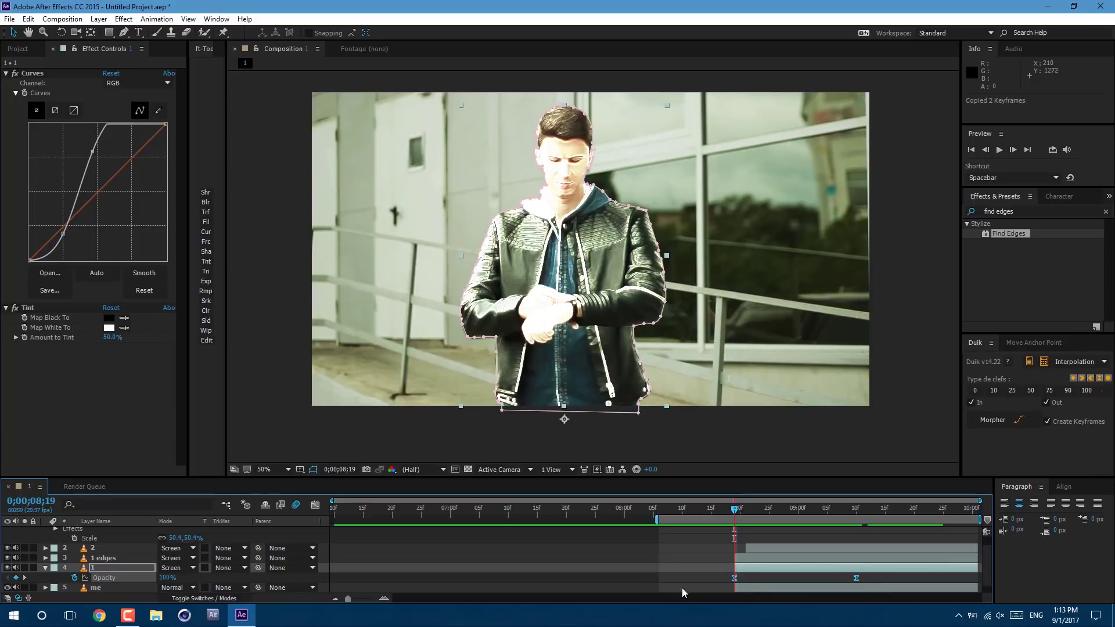
{"action": "left_click", "coordinate": [45, 568]}
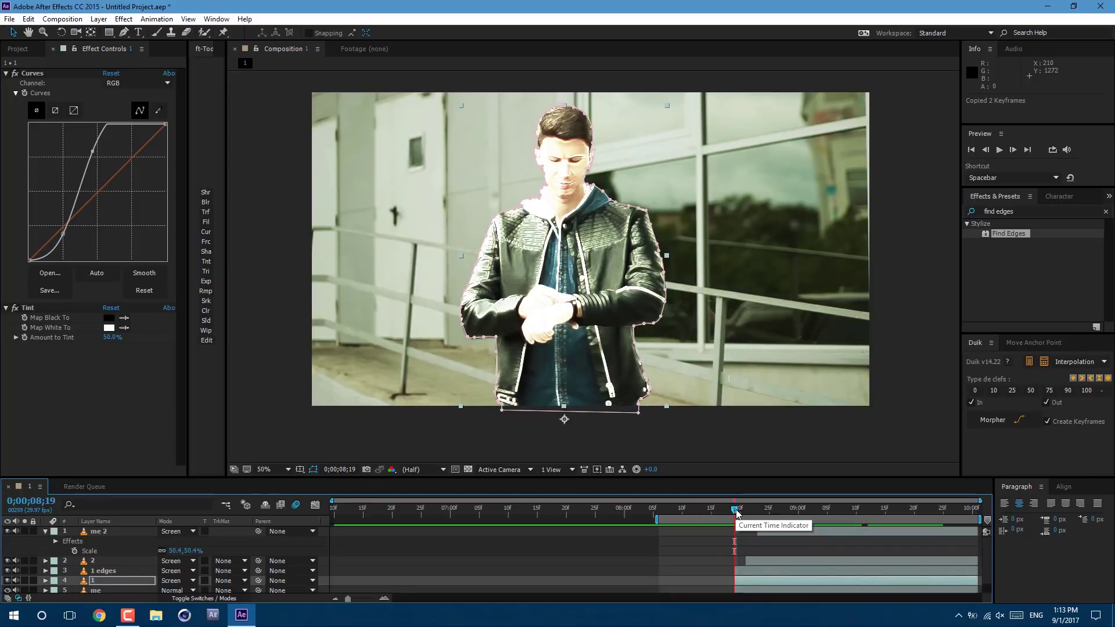
- Paste the opacity fade onto layer 2 at 0;00;08;21
{"action": "left_click_drag", "start_coordinate": [740, 510], "coordinate": [746, 513]}
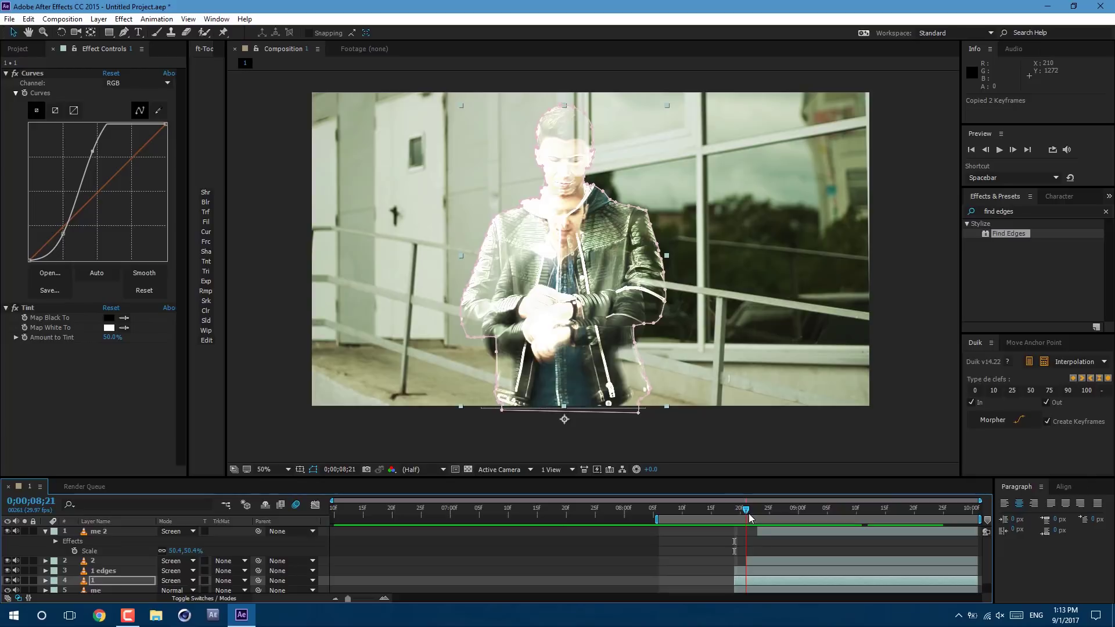
{"action": "left_click", "coordinate": [759, 563]}
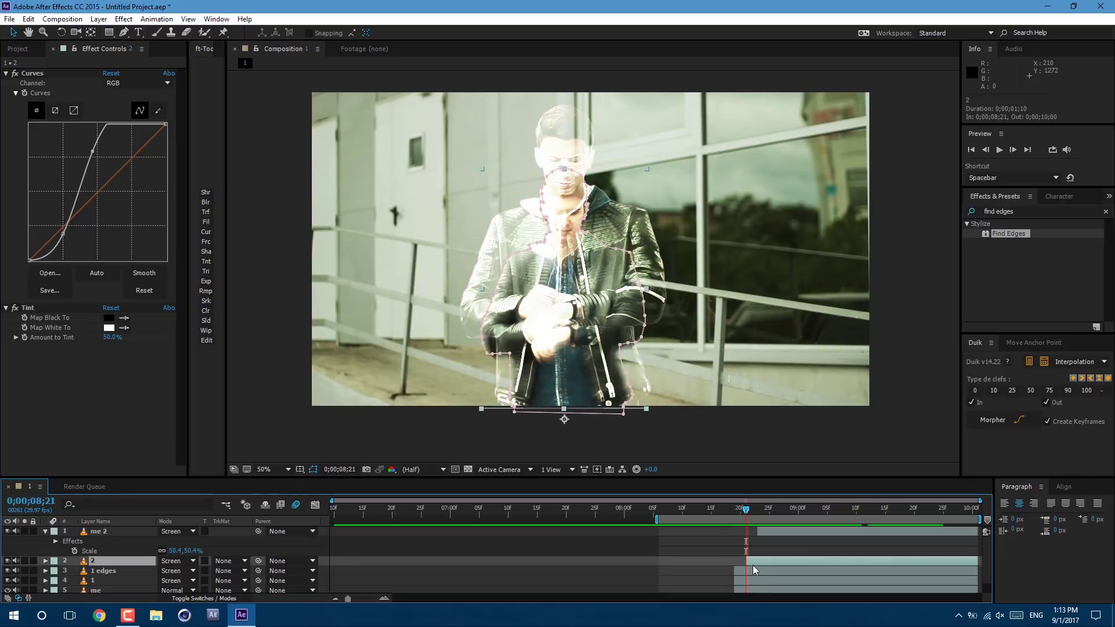
{"action": "key", "text": "ctrl+v"}
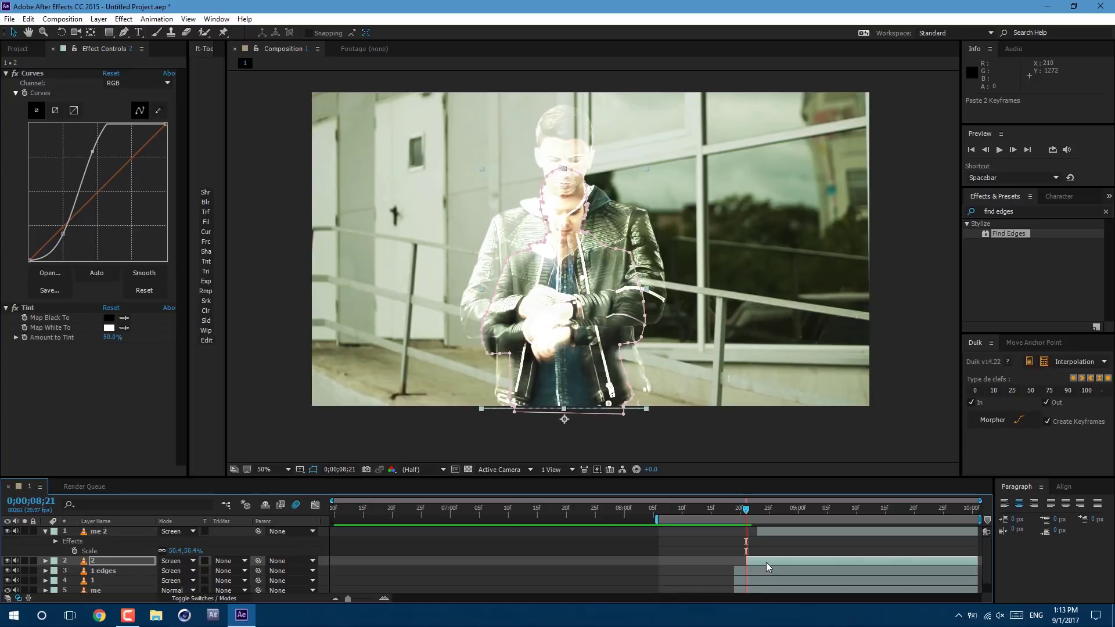
{"action": "key", "text": "u"}
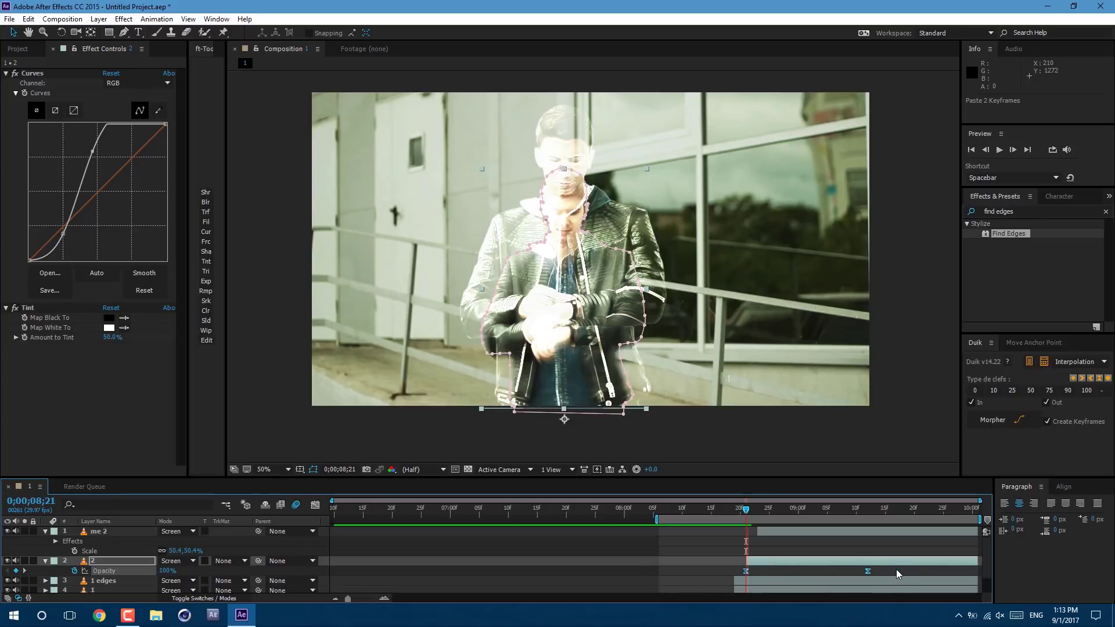
{"action": "left_click", "coordinate": [758, 513]}
- Rename the me 2 layer to '3'
{"action": "left_click", "coordinate": [766, 530]}
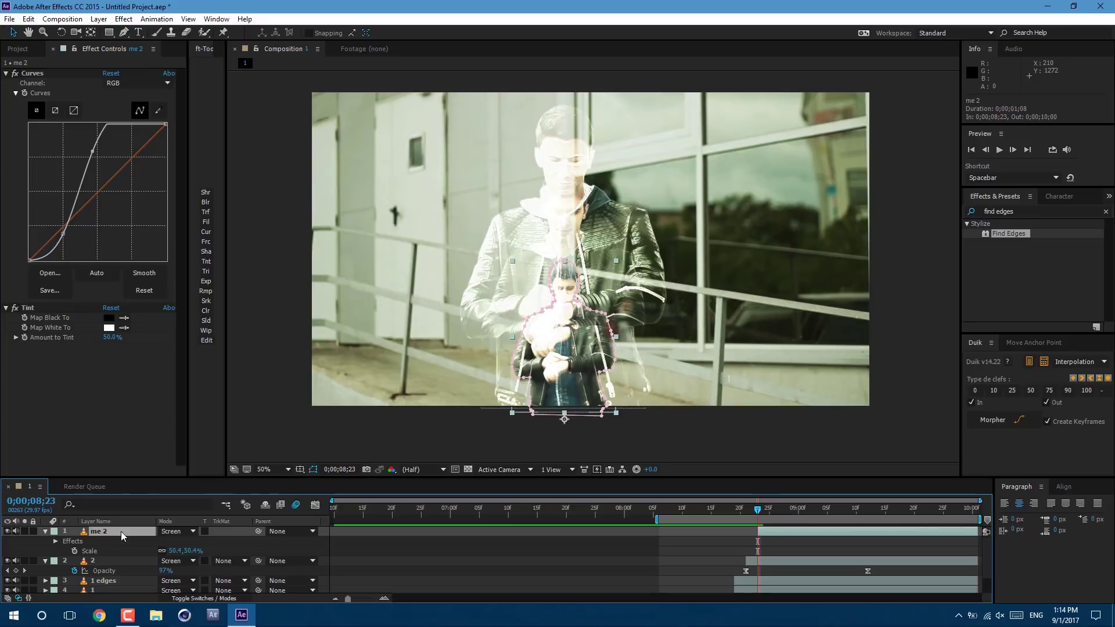
{"action": "type", "text": "3"}
{"action": "key", "text": "Return"}
- Paste the opacity fade onto layer 3 at 0;00;08;23 and scrub to check it
{"action": "left_click", "coordinate": [767, 532]}
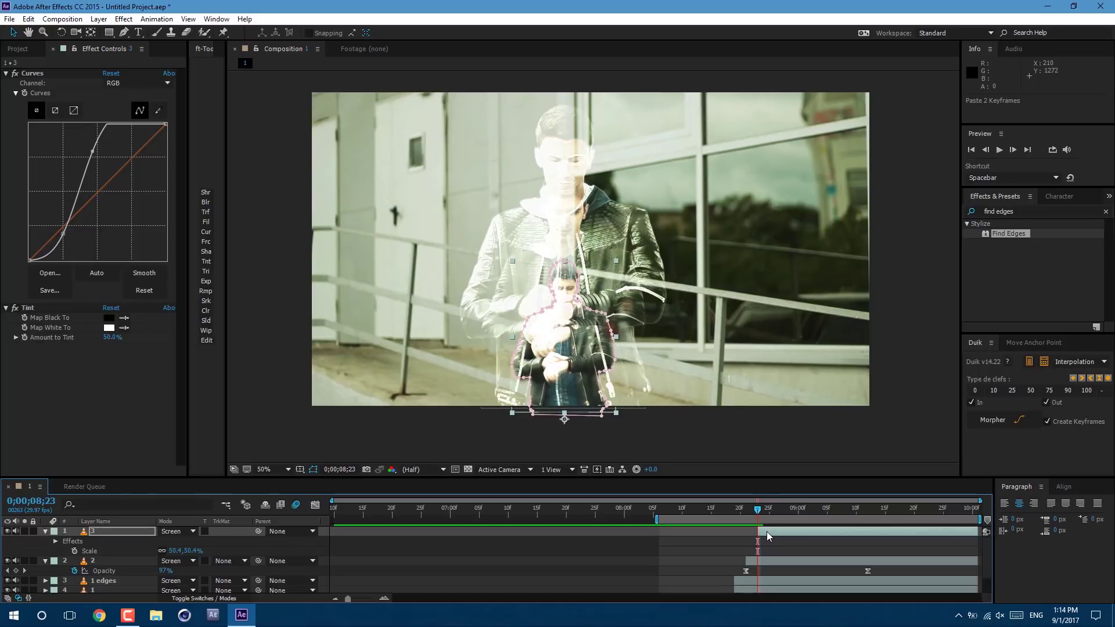
{"action": "key", "text": "ctrl+v"}
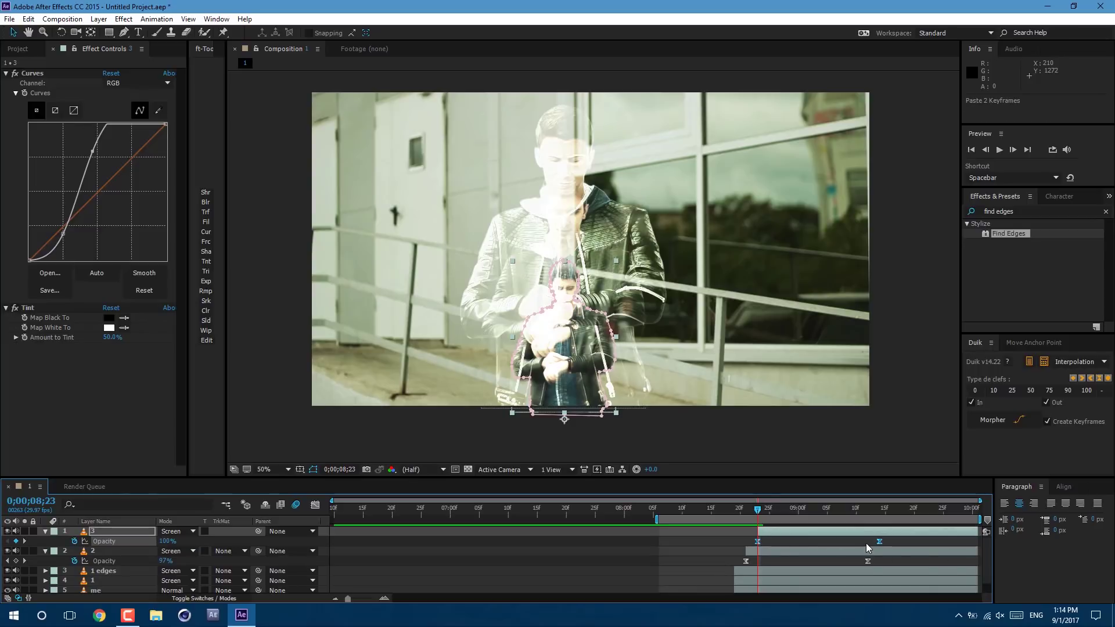
{"action": "left_click_drag", "start_coordinate": [757, 510], "coordinate": [755, 570]}
{"action": "left_click", "coordinate": [552, 541]}
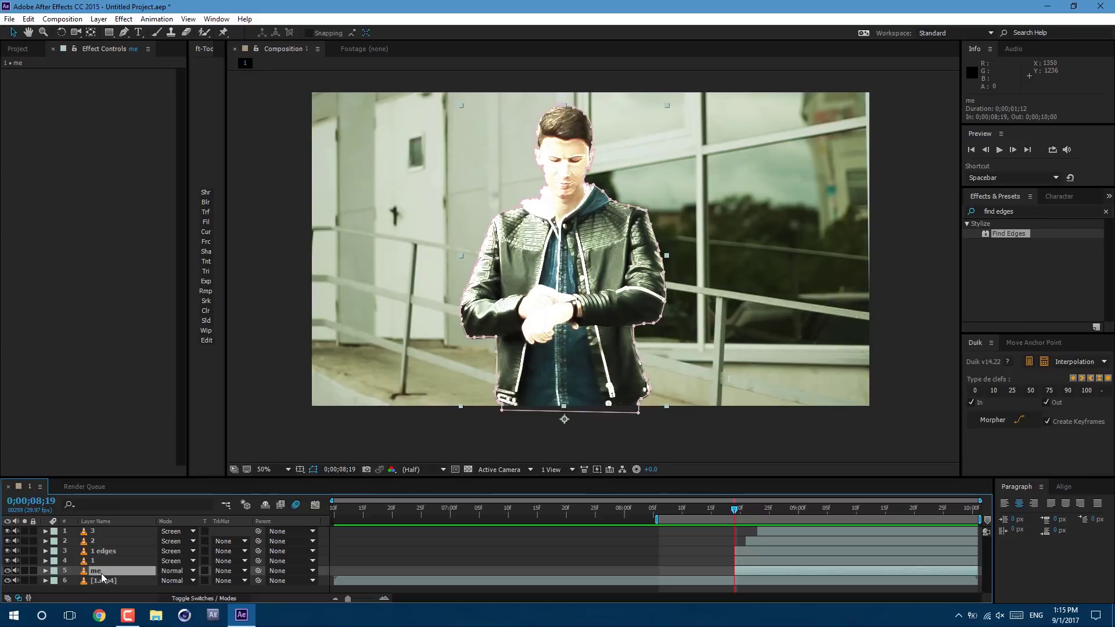
- Duplicate me, name the copy 'flash', and set it to Screen blending
{"action": "key", "text": "ctrl+d"}
{"action": "key", "text": "Return"}
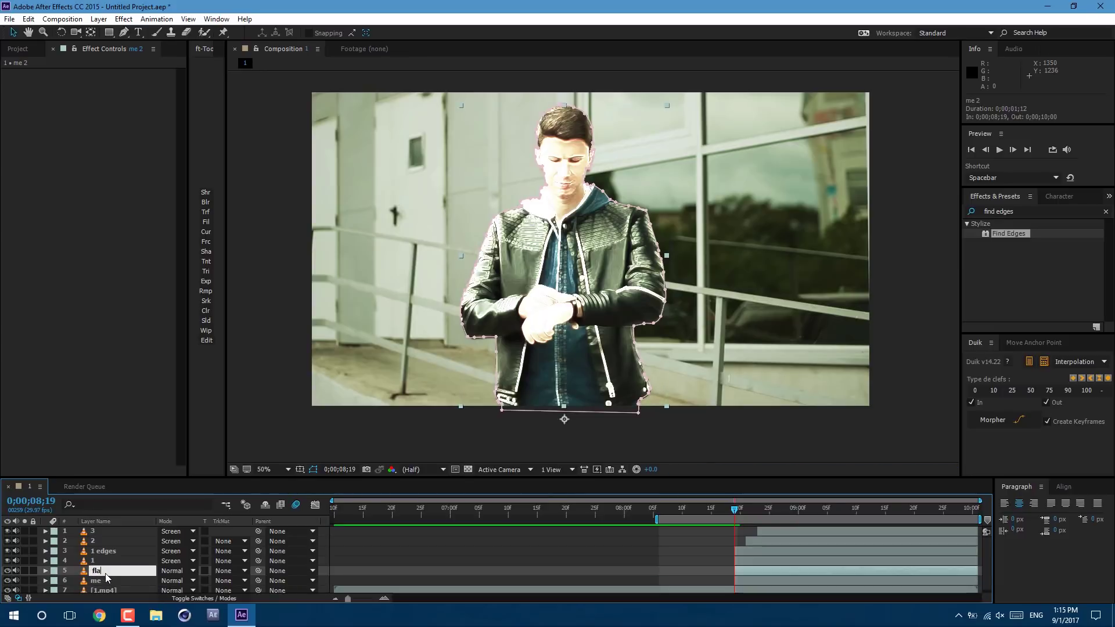
{"action": "key", "text": "Return"}
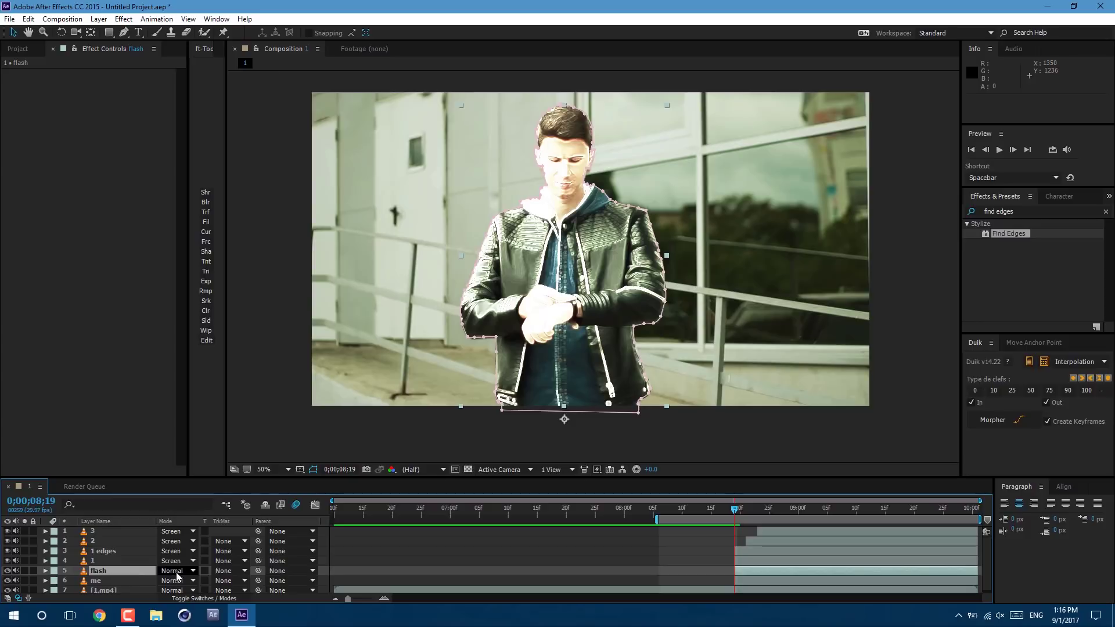
{"action": "left_click", "coordinate": [176, 572]}
{"action": "left_click", "coordinate": [215, 208]}
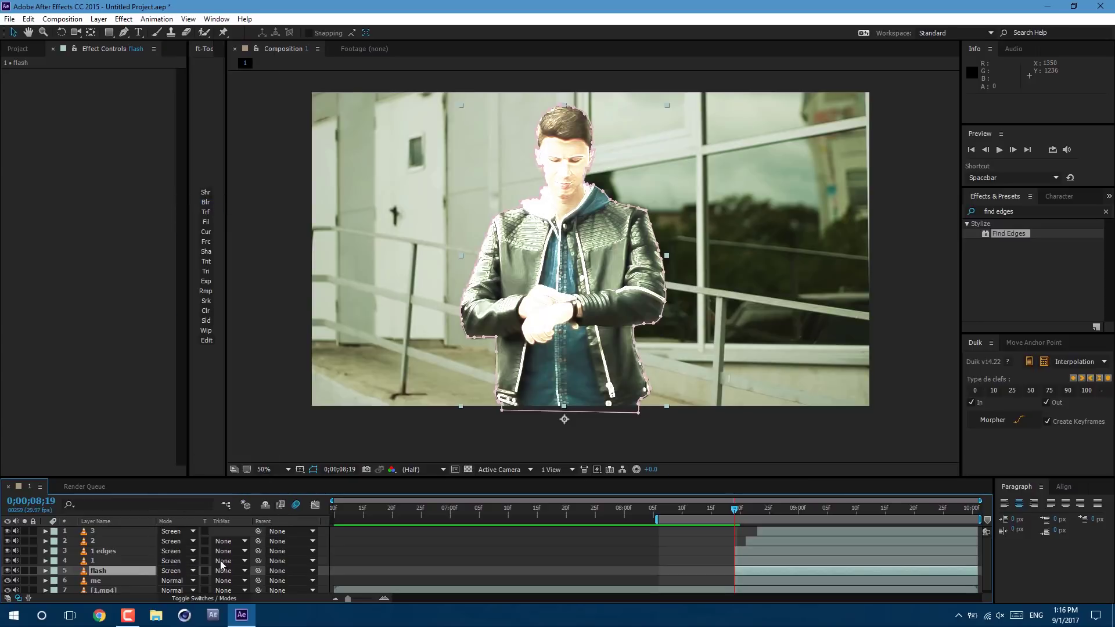
- Paste the two-keyframe opacity fade onto flash at 0;00;08;19
{"action": "key", "text": "t"}
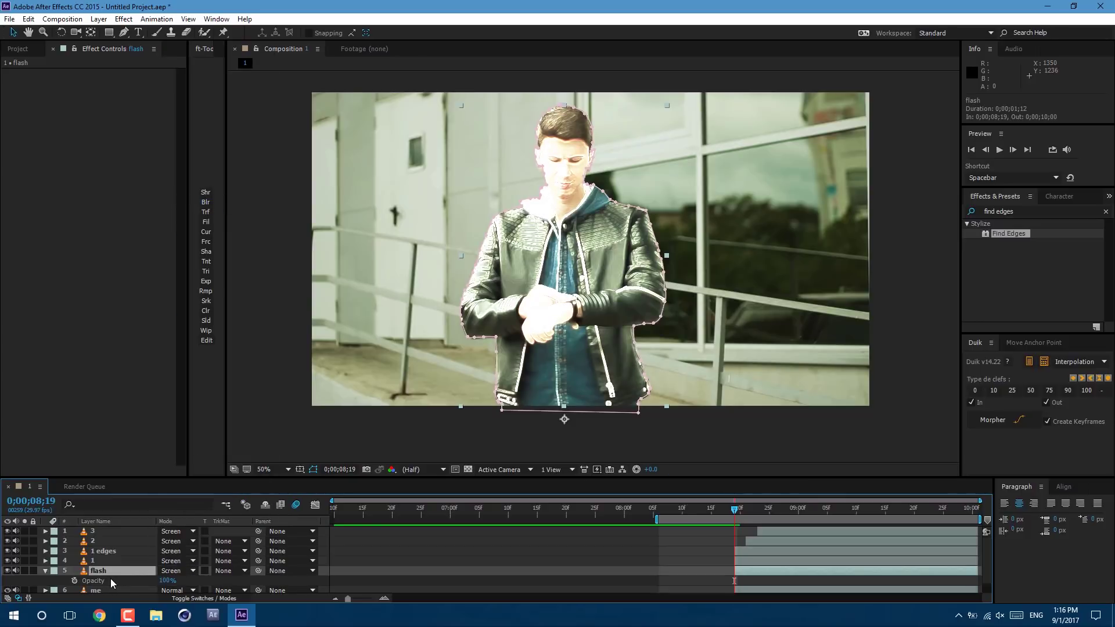
{"action": "key", "text": "ctrl+v"}
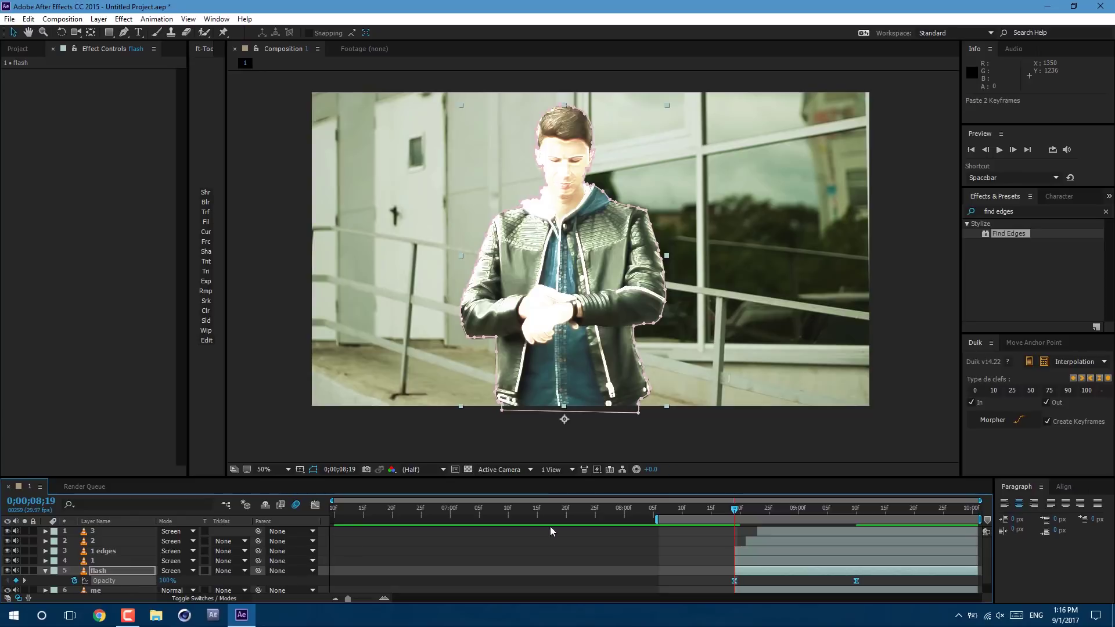
{"action": "left_click", "coordinate": [45, 571]}
{"action": "left_click", "coordinate": [96, 552]}
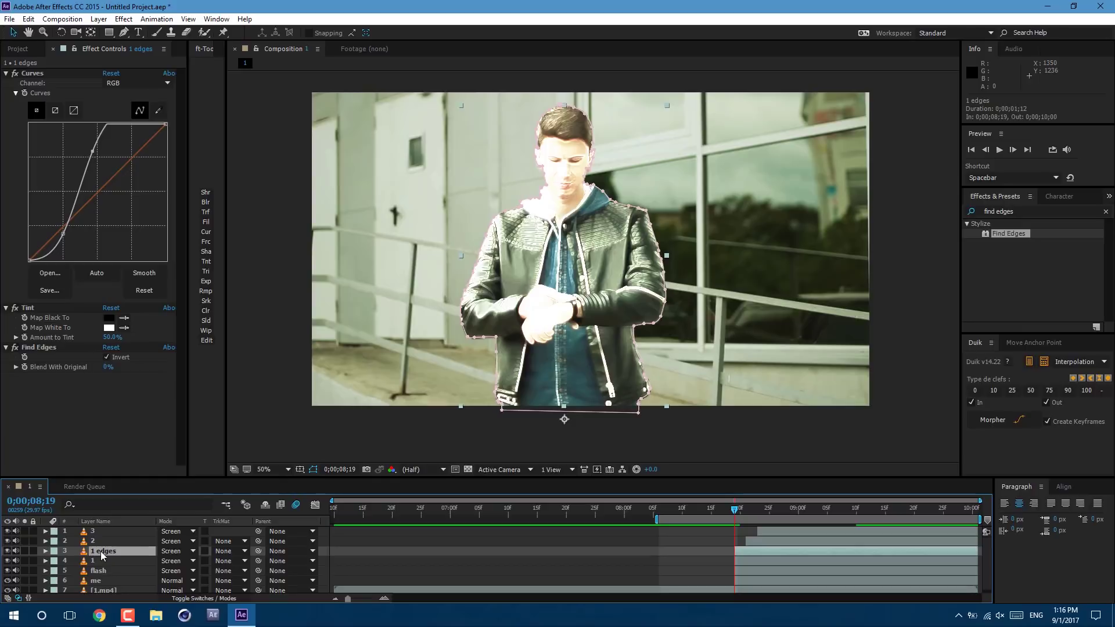
- Copy the Curves, Tint and Find Edges effects from 1 edges onto flash
{"action": "left_click", "coordinate": [34, 73]}
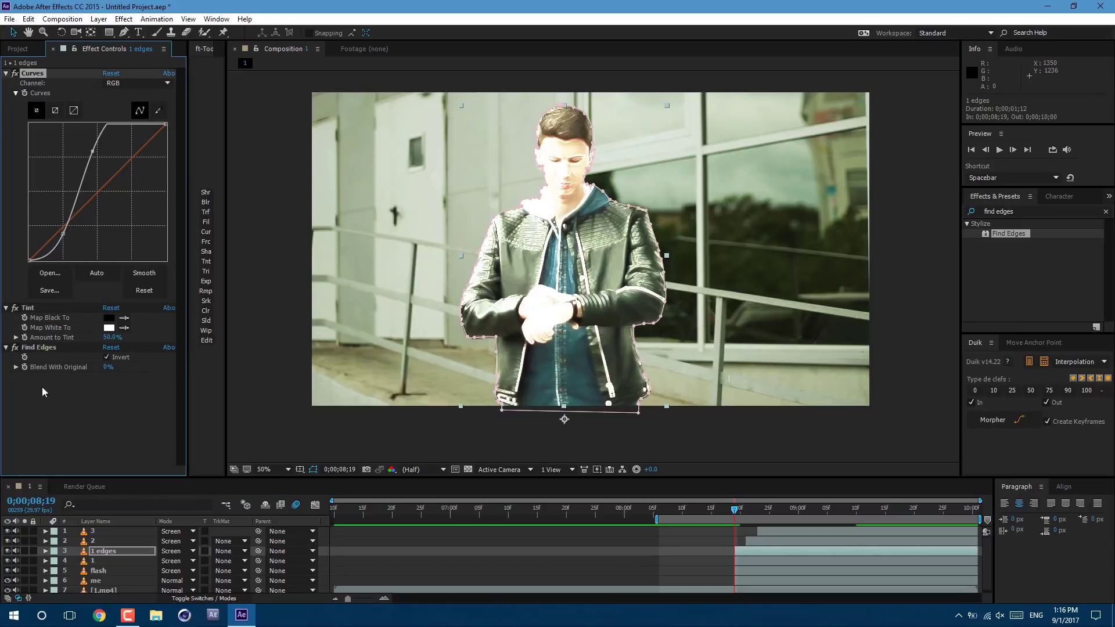
{"action": "left_click", "coordinate": [42, 349], "text": "shift"}
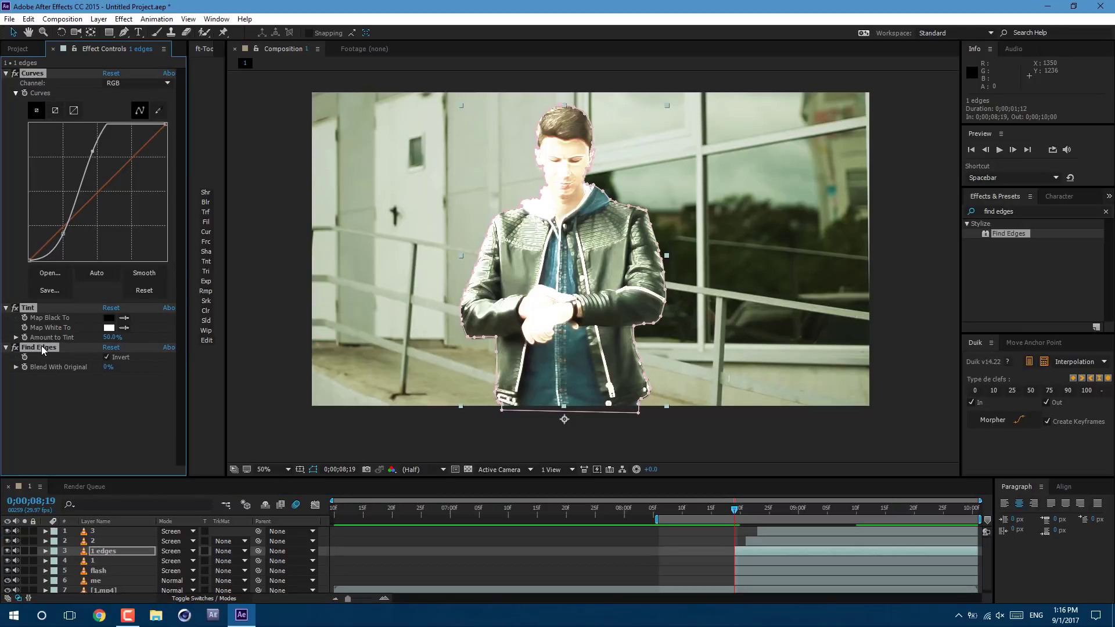
{"action": "left_click", "coordinate": [28, 19]}
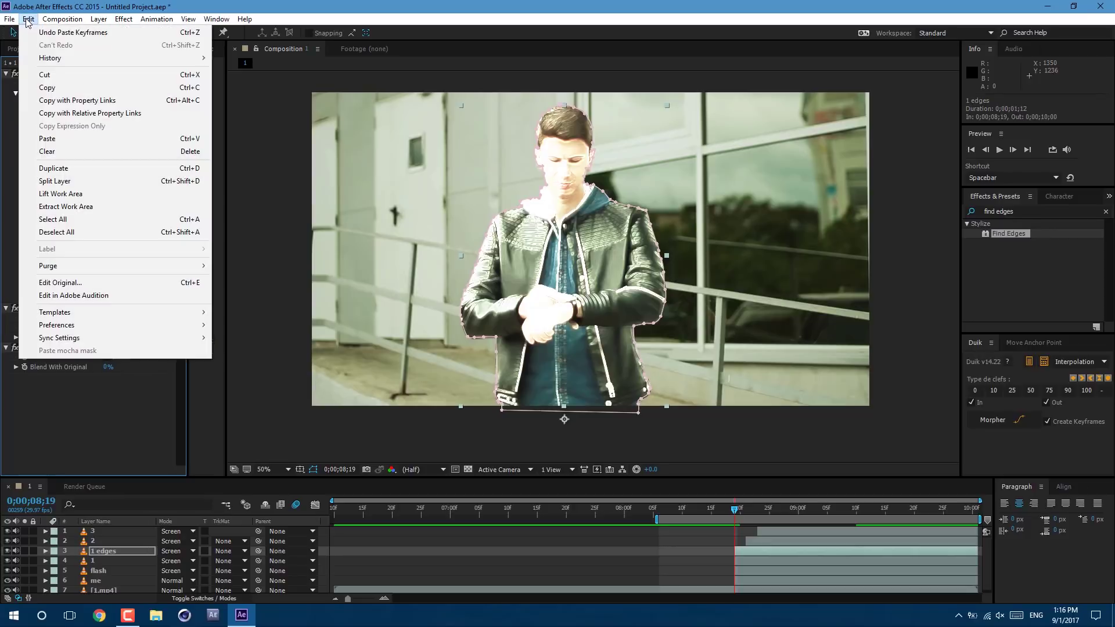
{"action": "left_click", "coordinate": [57, 92]}
{"action": "left_click", "coordinate": [103, 571]}
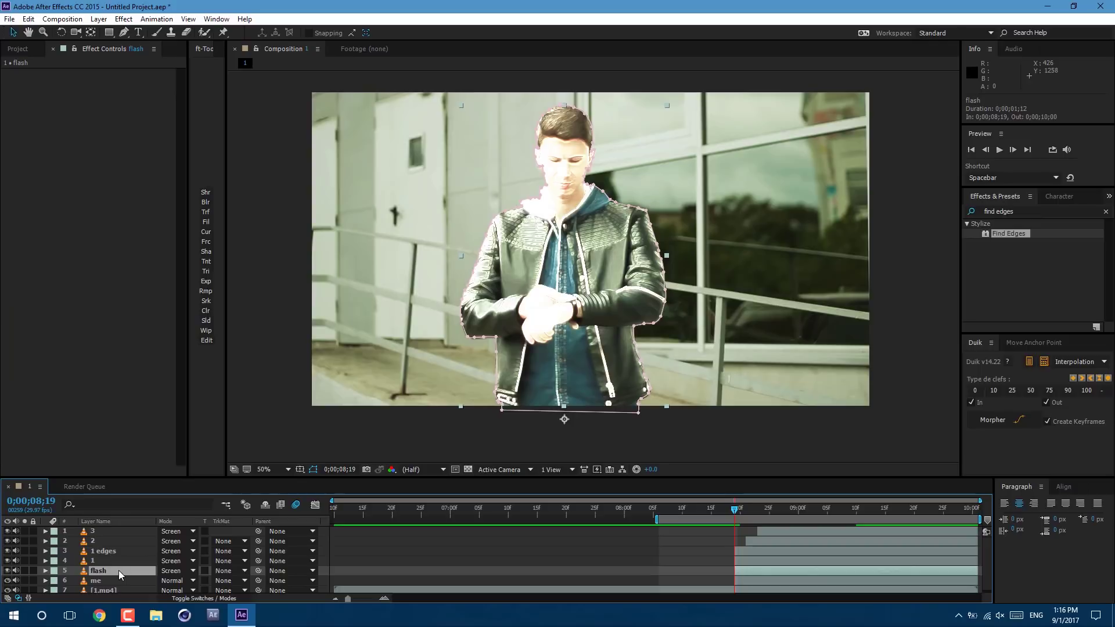
{"action": "left_click", "coordinate": [28, 18]}
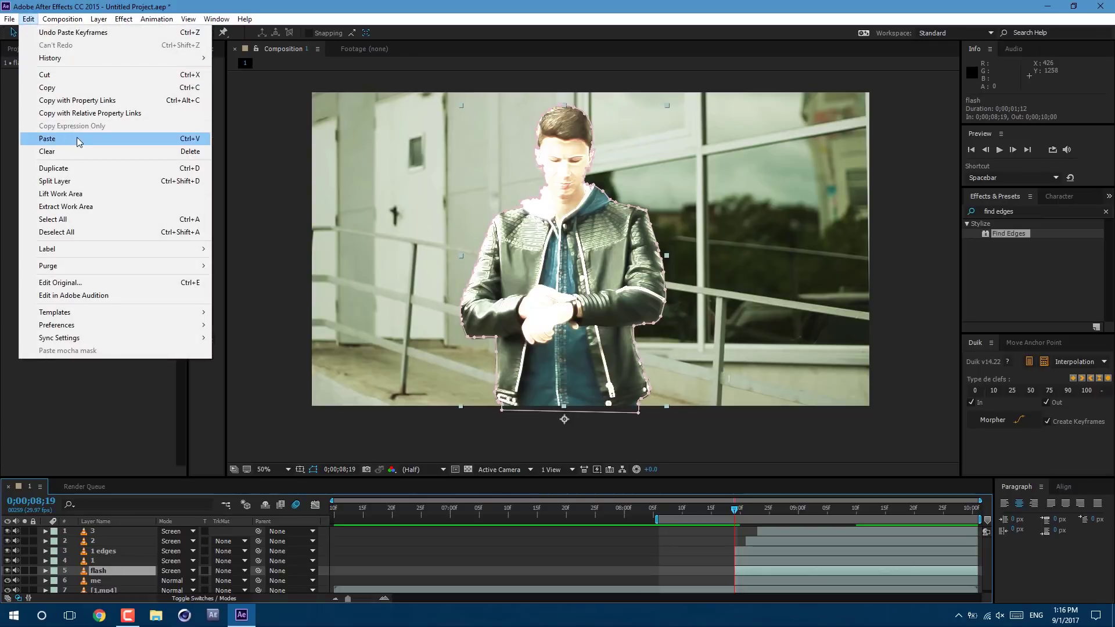
{"action": "left_click", "coordinate": [79, 140]}
- Move the flash layer's start earlier to 0;00;08;14
{"action": "left_click_drag", "start_coordinate": [734, 571], "coordinate": [727, 574]}
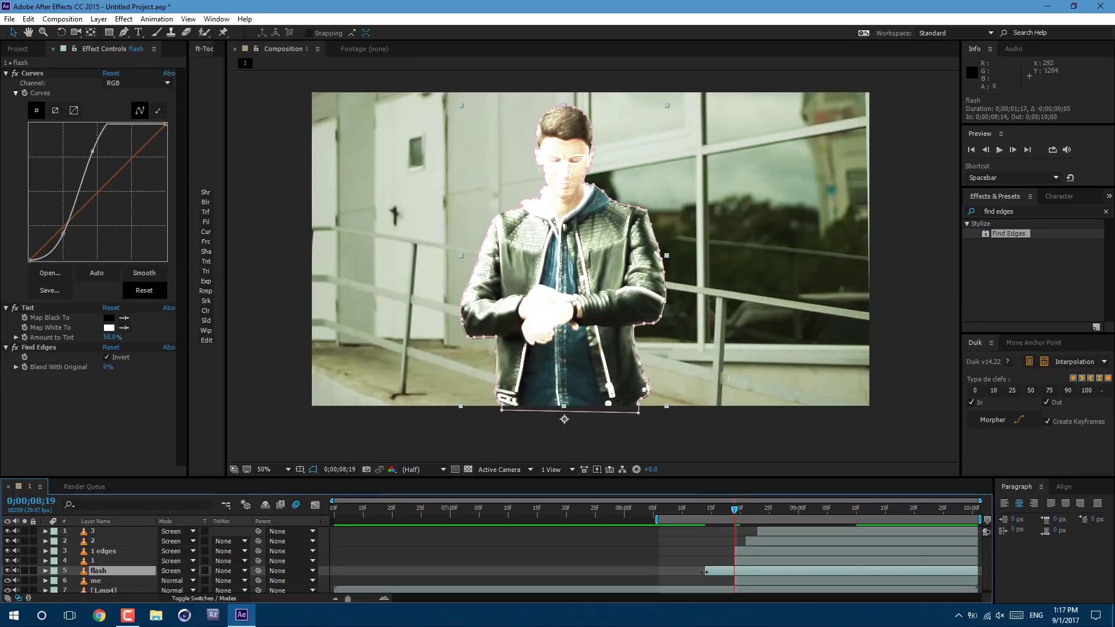
{"action": "scroll", "coordinate": [124, 569], "scroll_direction": "down", "scroll_amount": 1}
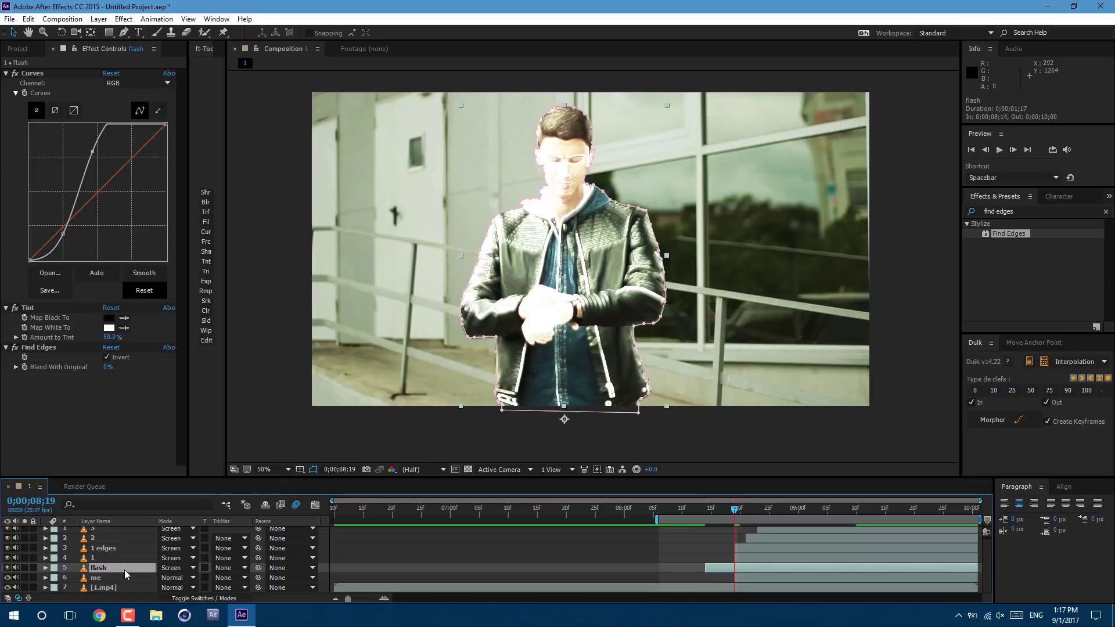
{"action": "key", "text": "s"}
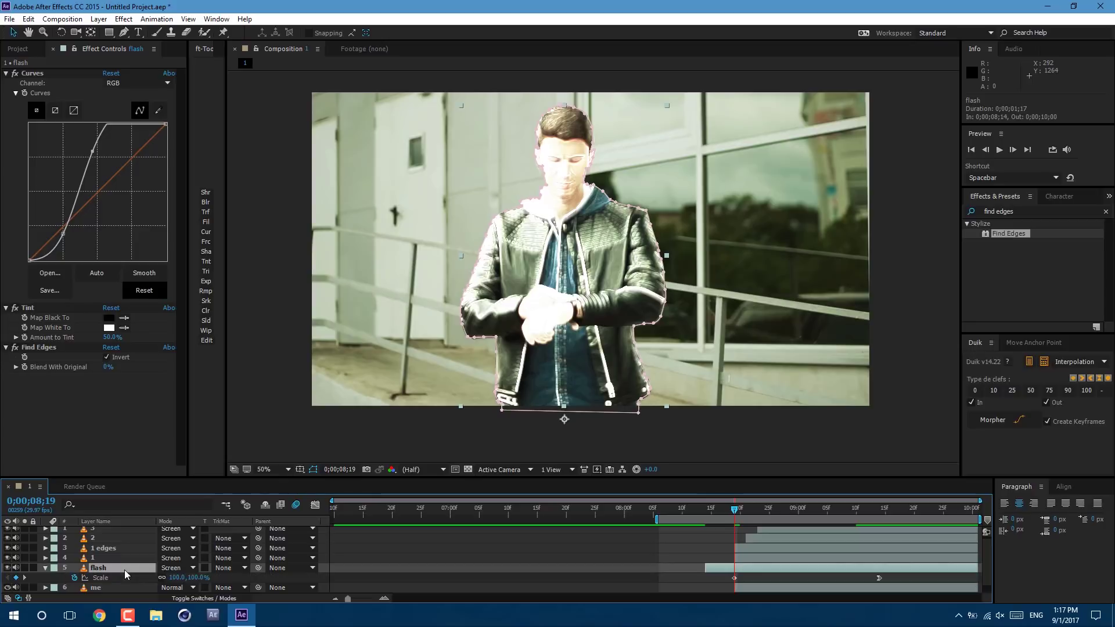
- Remove flash's Scale keyframes and add CC Radial Fast Blur centred on the man's body
{"action": "left_click", "coordinate": [74, 579]}
{"action": "left_click", "coordinate": [124, 20]}
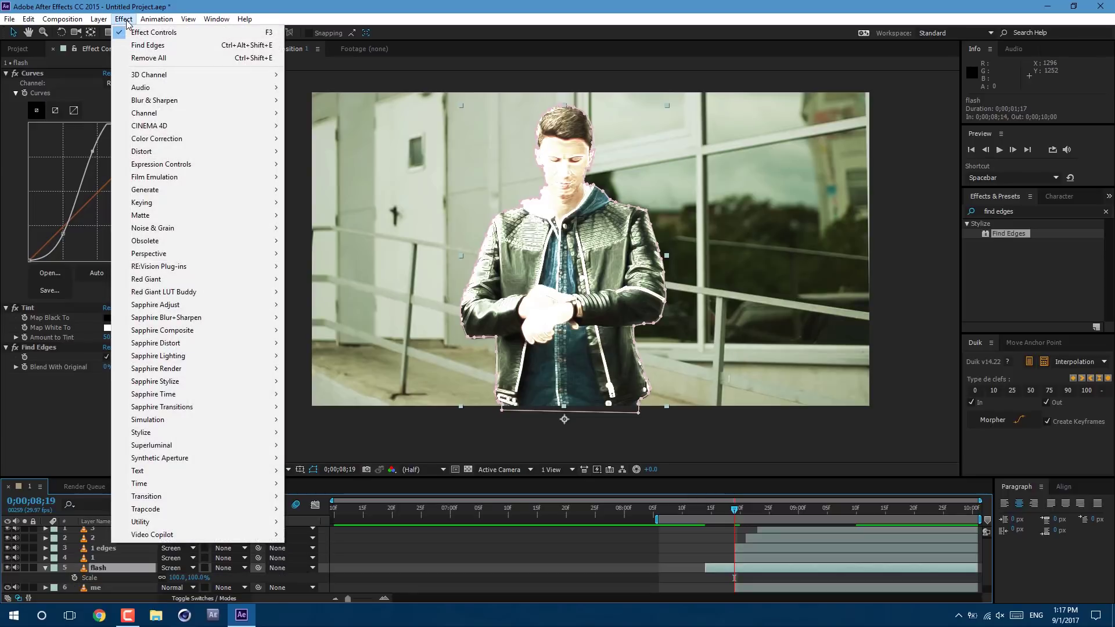
{"action": "mouse_move", "coordinate": [225, 100]}
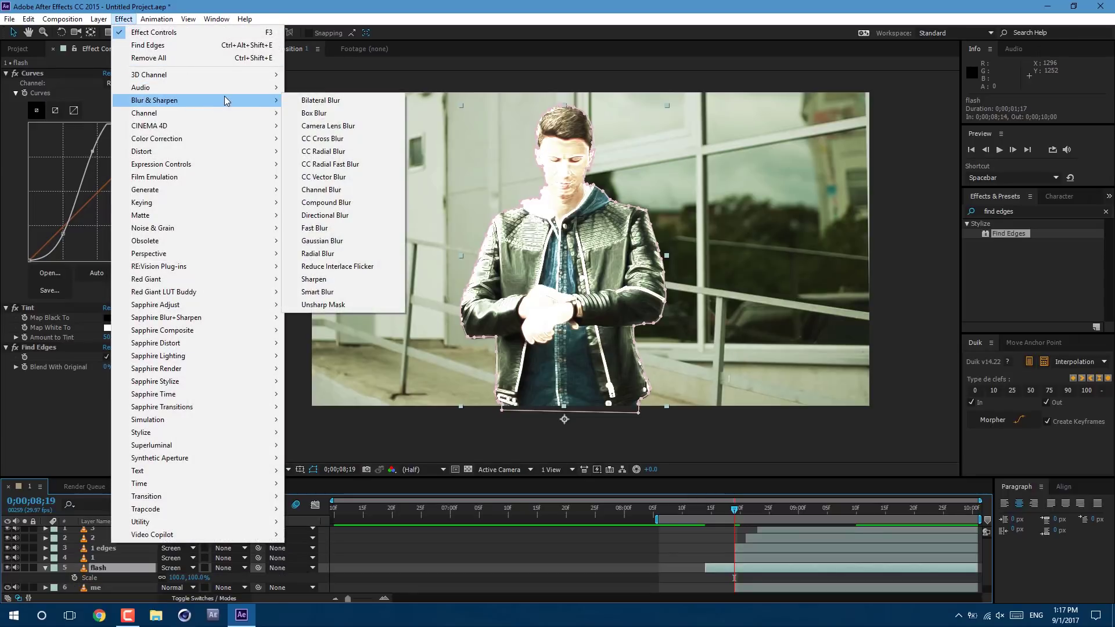
{"action": "left_click", "coordinate": [337, 165]}
{"action": "left_click_drag", "start_coordinate": [591, 249], "coordinate": [541, 268]}
{"action": "left_click", "coordinate": [110, 387]}
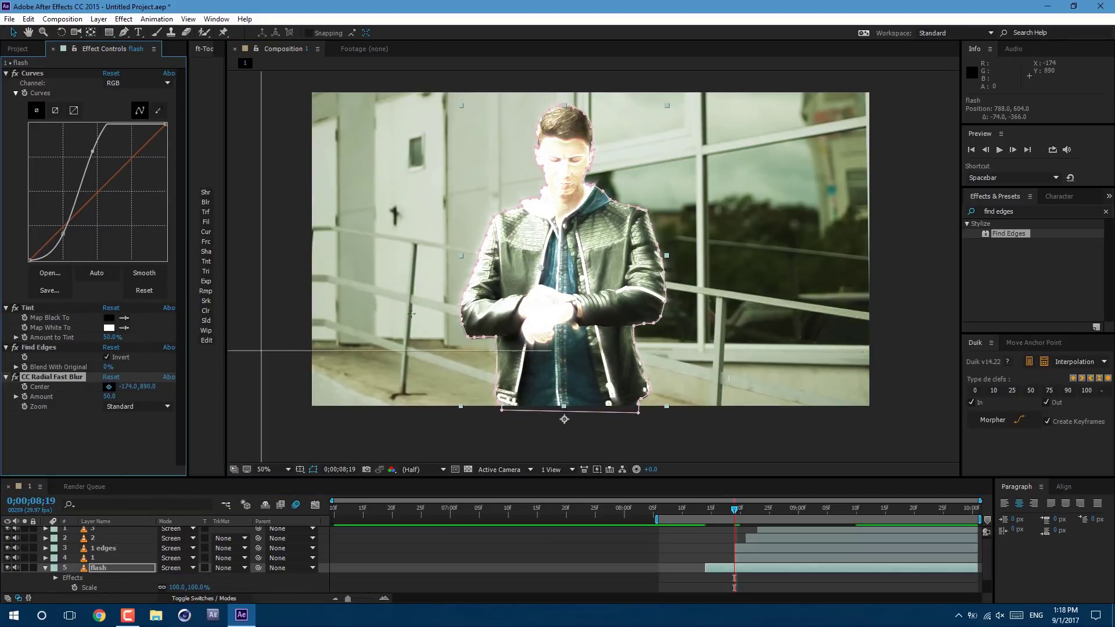
{"action": "left_click", "coordinate": [570, 300]}
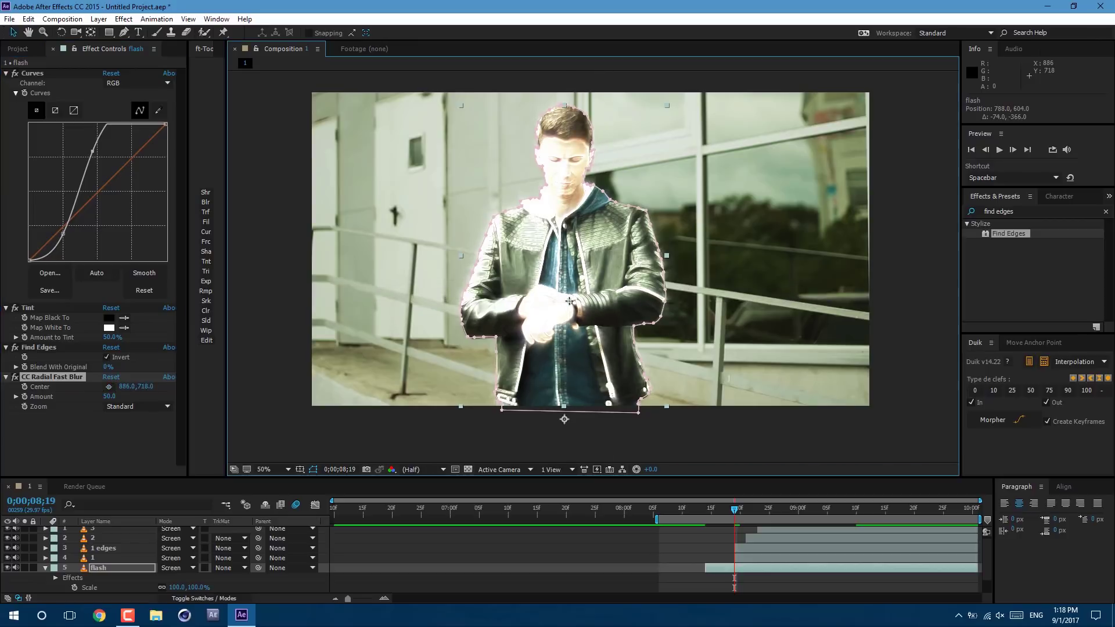
- Keyframe the radial blur Amount at 85, with 15 at 0;00;08;14
{"action": "left_click", "coordinate": [24, 398]}
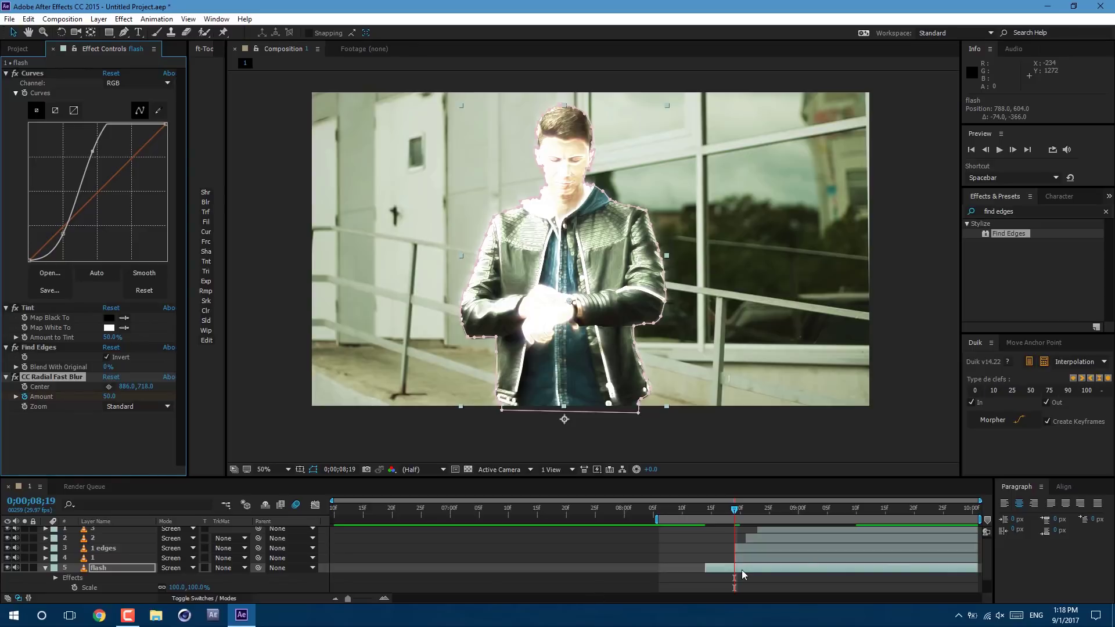
{"action": "key", "text": "u"}
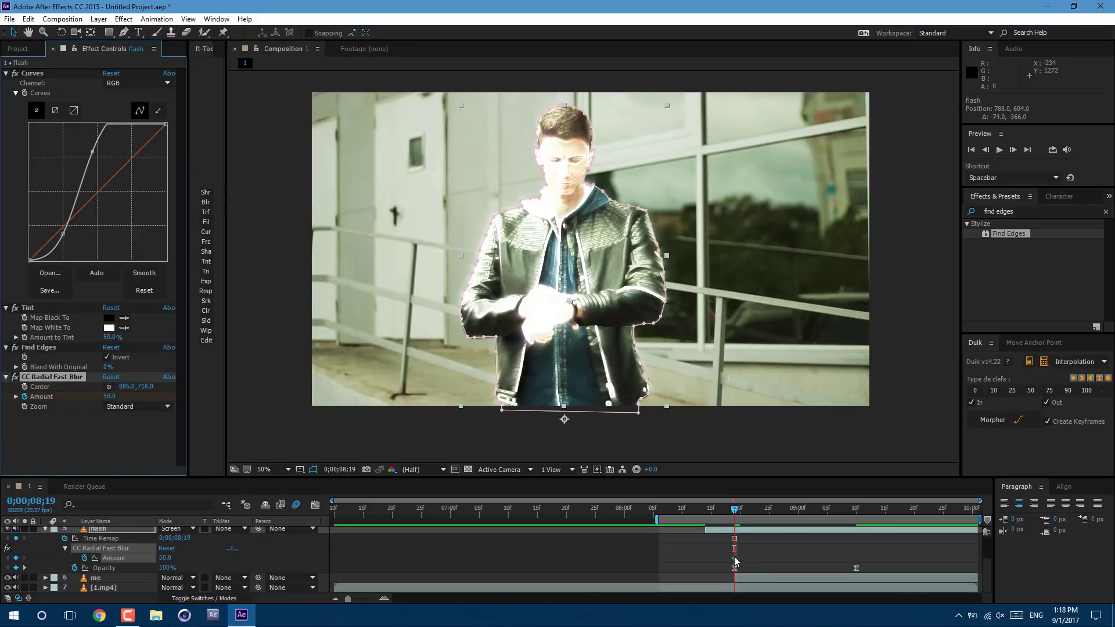
{"action": "left_click", "coordinate": [108, 397]}
{"action": "type", "text": "85"}
{"action": "key", "text": "Return"}
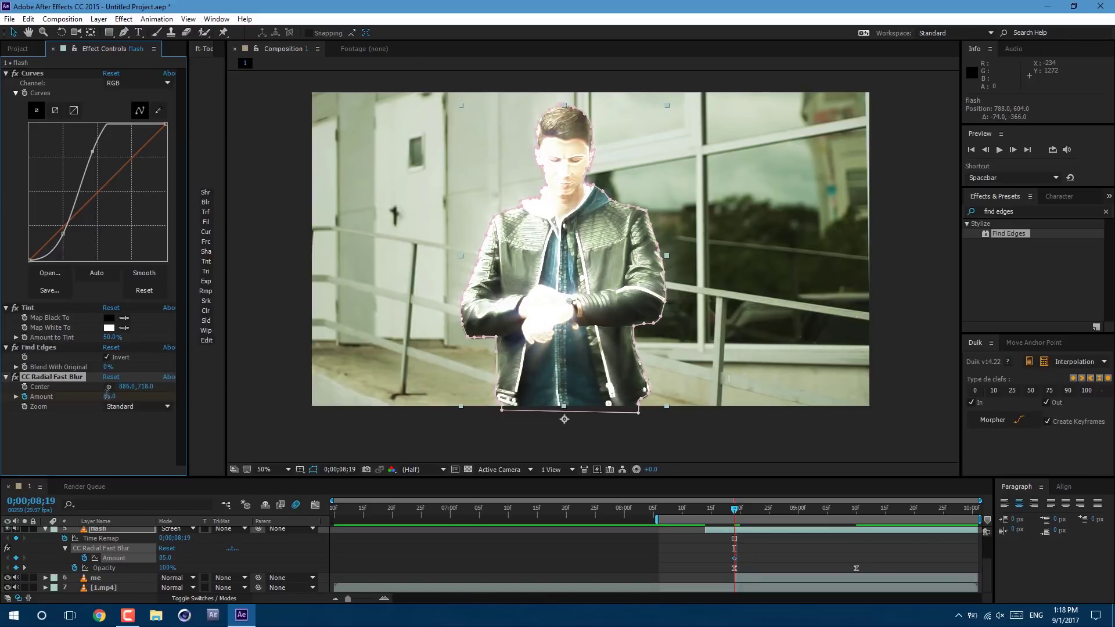
{"action": "left_click", "coordinate": [707, 514]}
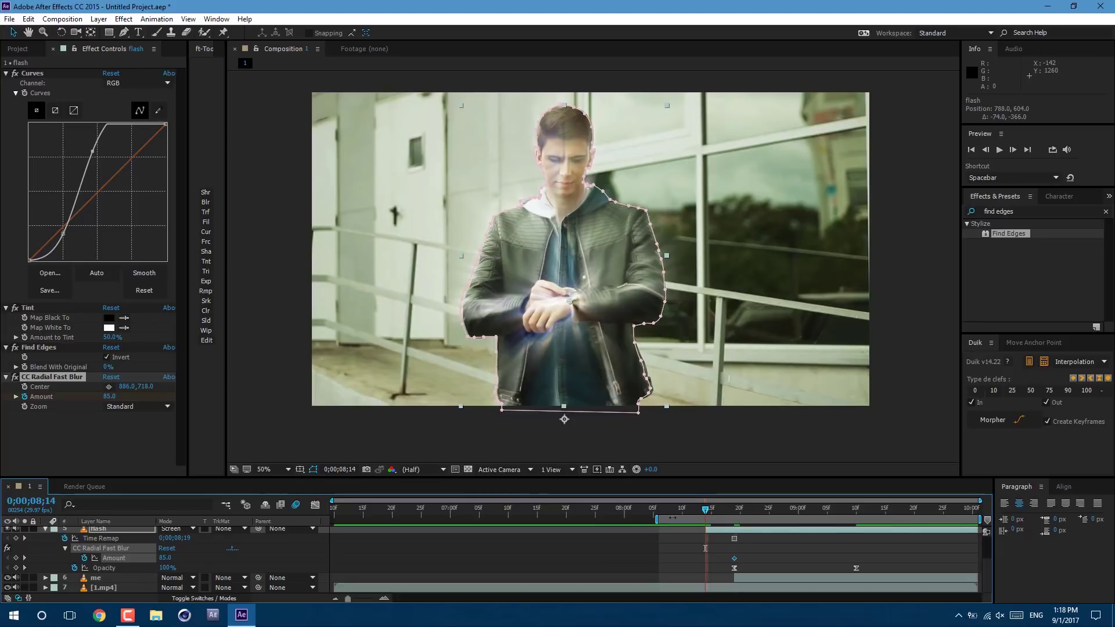
{"action": "left_click", "coordinate": [110, 396]}
{"action": "type", "text": "15"}
{"action": "key", "text": "Return"}
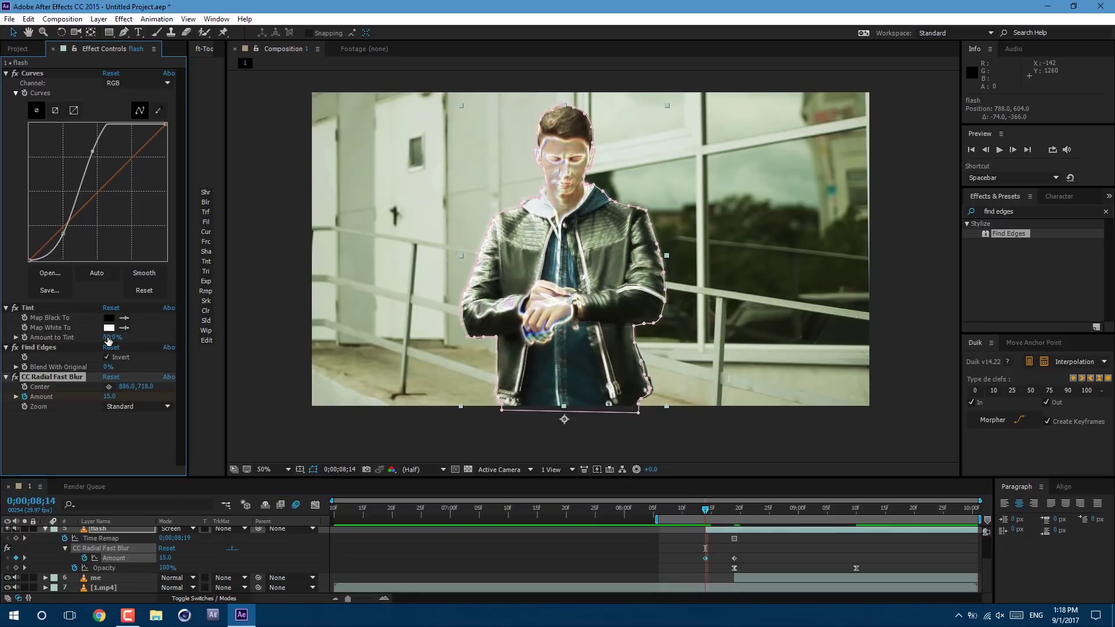
- Set the blur Tint to 100% and keyframe flash's opacity from 0% to 100%
{"action": "left_click_drag", "start_coordinate": [108, 338], "coordinate": [271, 345]}
{"action": "left_click", "coordinate": [648, 545]}
{"action": "left_click_drag", "start_coordinate": [164, 571], "coordinate": [106, 571]}
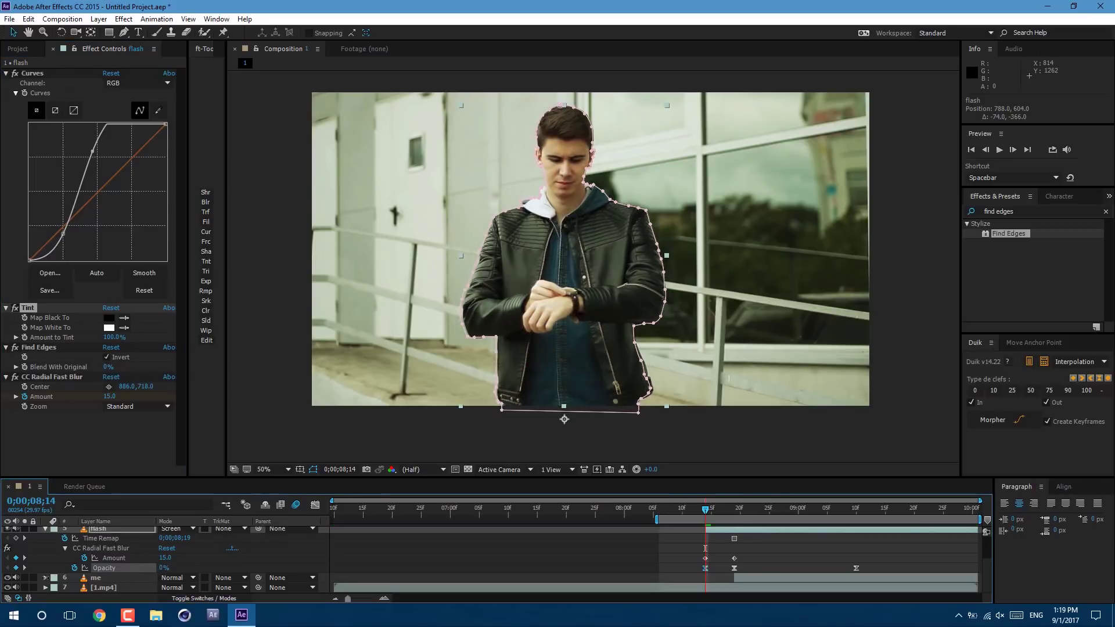
{"action": "left_click_drag", "start_coordinate": [707, 549], "coordinate": [734, 555]}
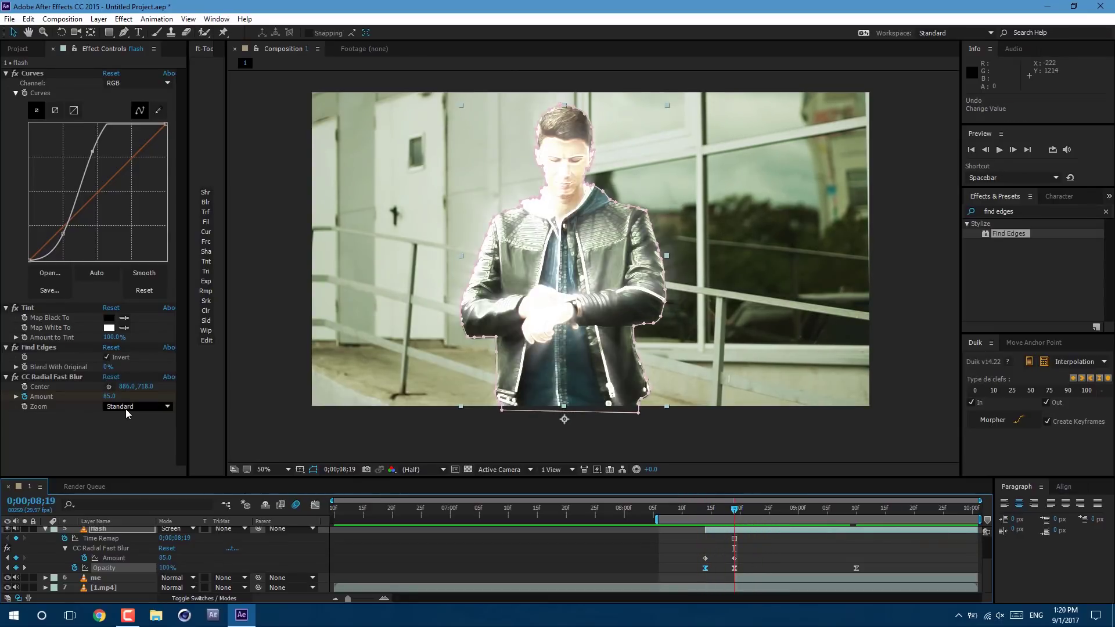
- Add Curves to flash, raising the midtones and pulling the shadows down
{"action": "left_click", "coordinate": [124, 19]}
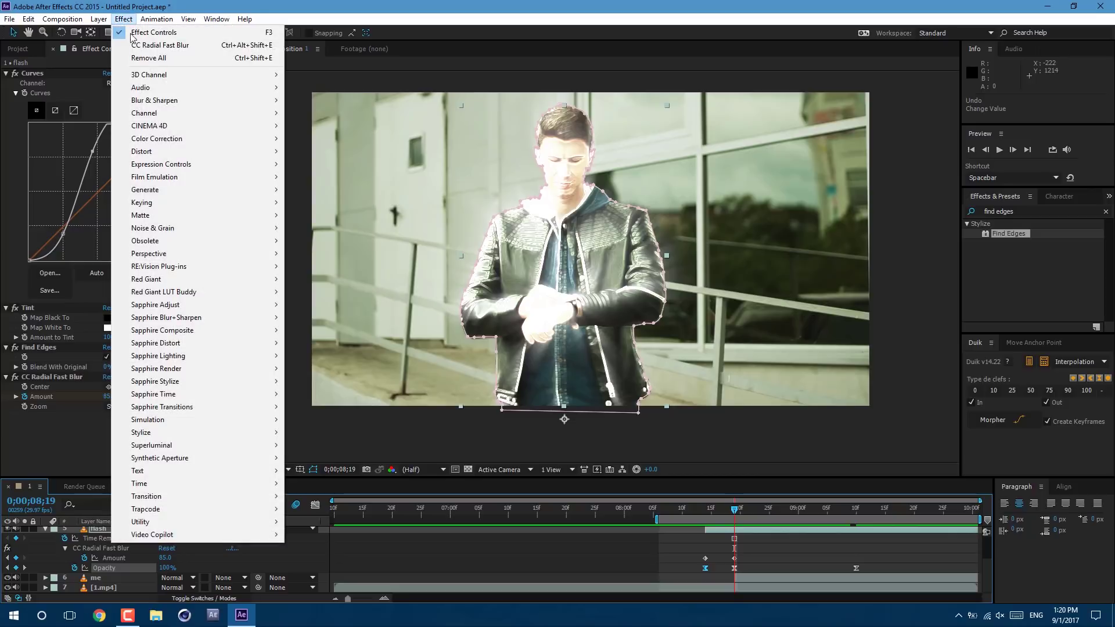
{"action": "mouse_move", "coordinate": [260, 139]}
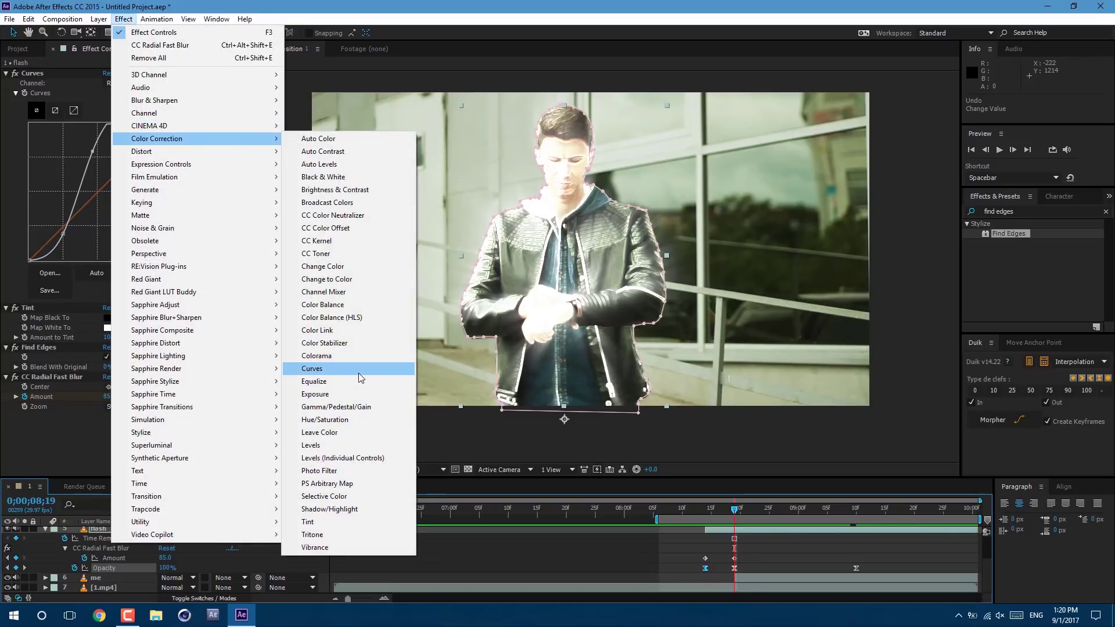
{"action": "left_click", "coordinate": [360, 369]}
{"action": "left_click_drag", "start_coordinate": [95, 363], "coordinate": [98, 312]}
{"action": "left_click_drag", "start_coordinate": [60, 371], "coordinate": [63, 391]}
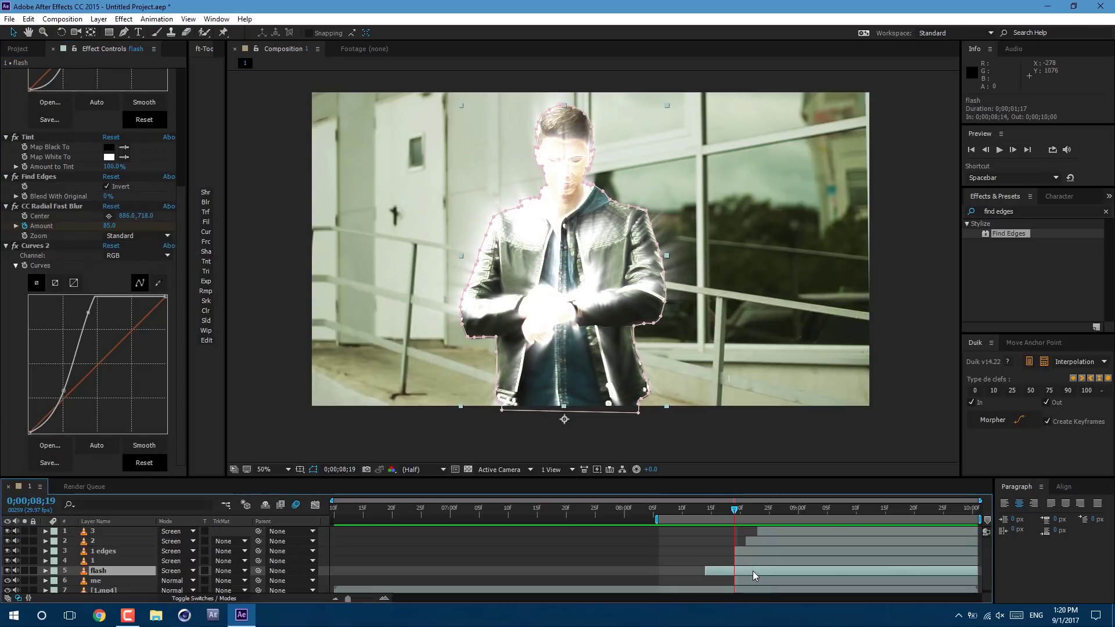
- Keyframe the radial blur Amount back down to 15 by 0;00;09;00 and preview it
{"action": "key", "text": "u"}
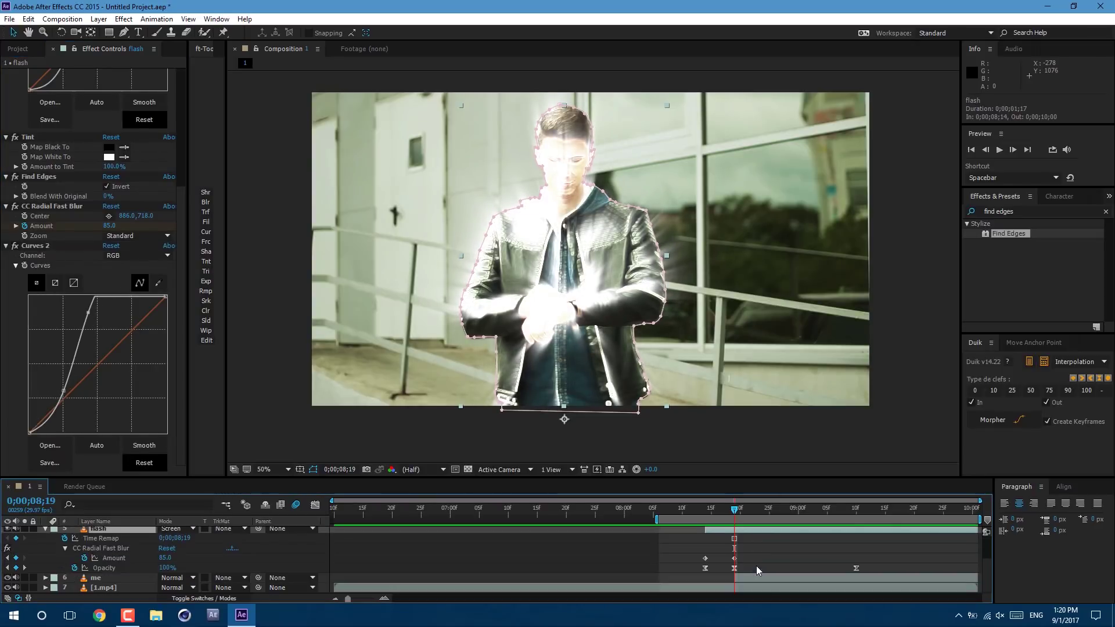
{"action": "left_click_drag", "start_coordinate": [733, 508], "coordinate": [788, 525]}
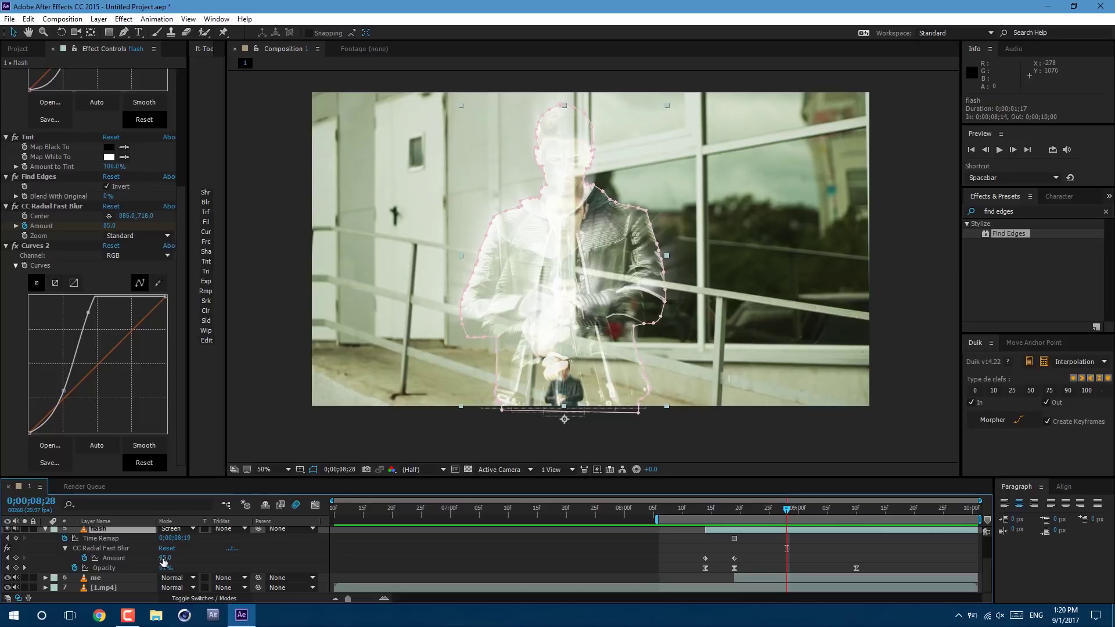
{"action": "type", "text": "15"}
{"action": "key", "text": "Return"}
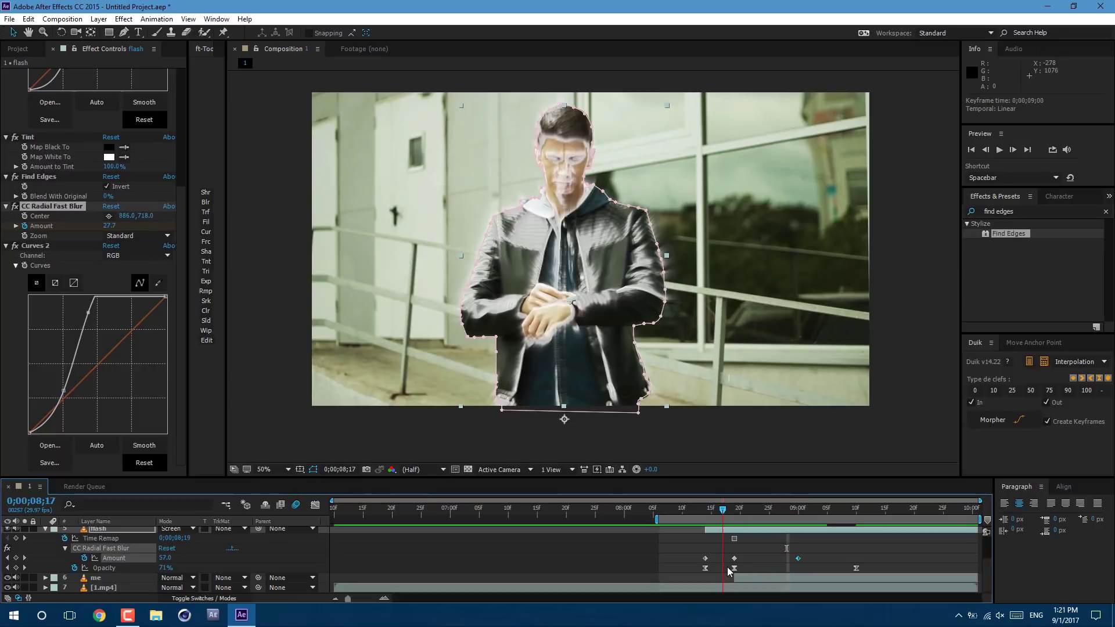
{"action": "mouse_move", "coordinate": [727, 566]}
{"action": "left_mouse_down"}
{"action": "mouse_move", "coordinate": [793, 577]}
{"action": "mouse_move", "coordinate": [734, 577]}
{"action": "left_mouse_up"}
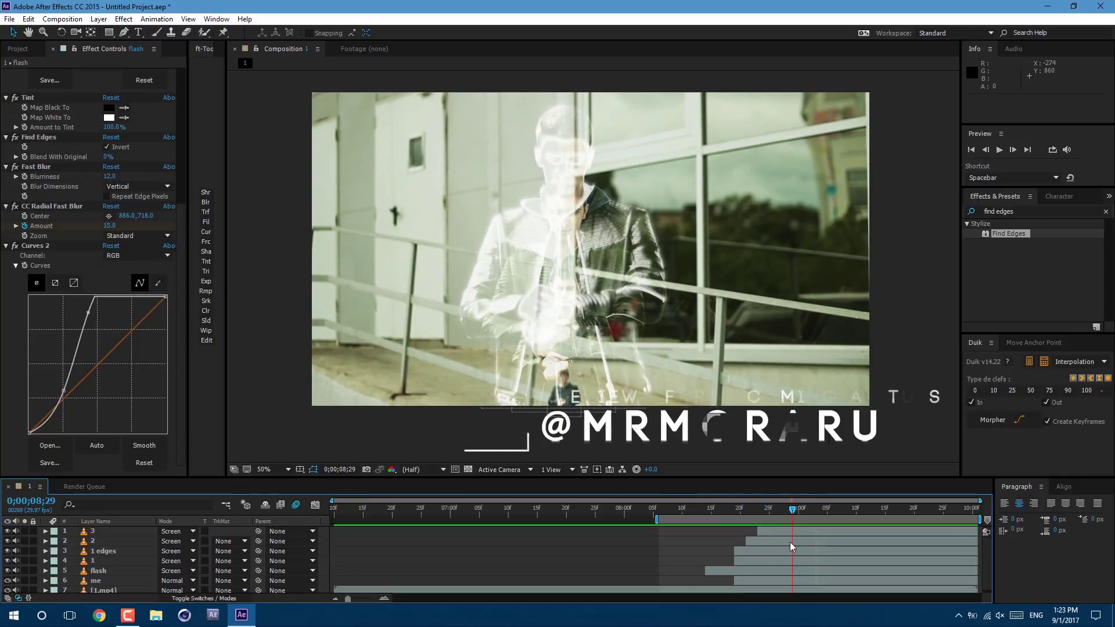
{"action": "left_click_drag", "start_coordinate": [790, 542], "coordinate": [779, 541]}
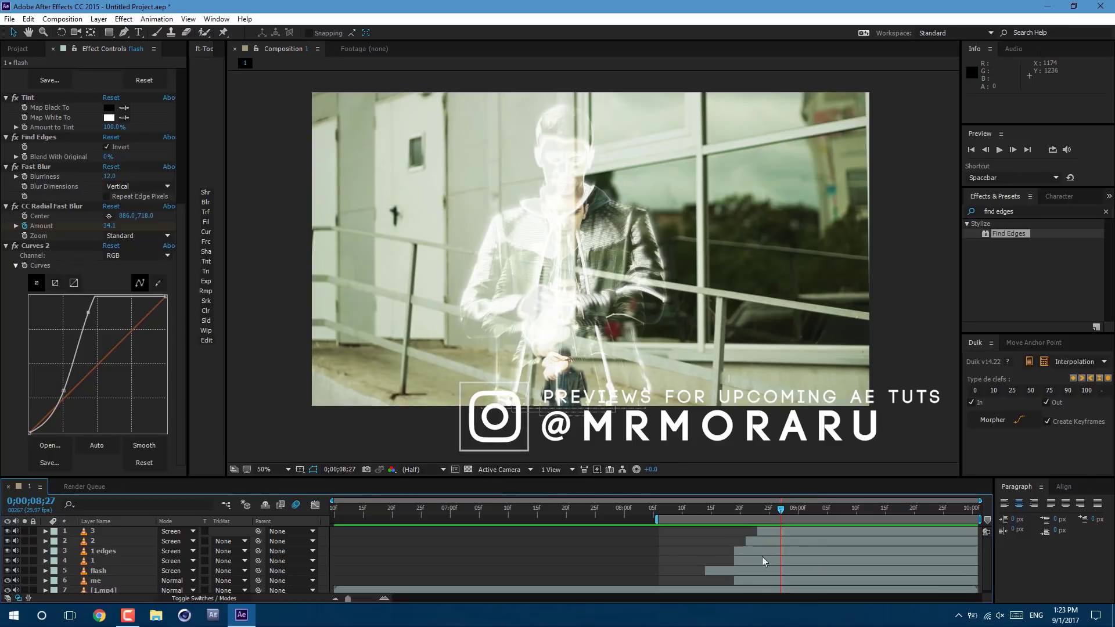
- Duplicate the me layer to the top, rename it '4' and set it to Screen blending
{"action": "left_click", "coordinate": [778, 580]}
{"action": "key", "text": "ctrl+d"}
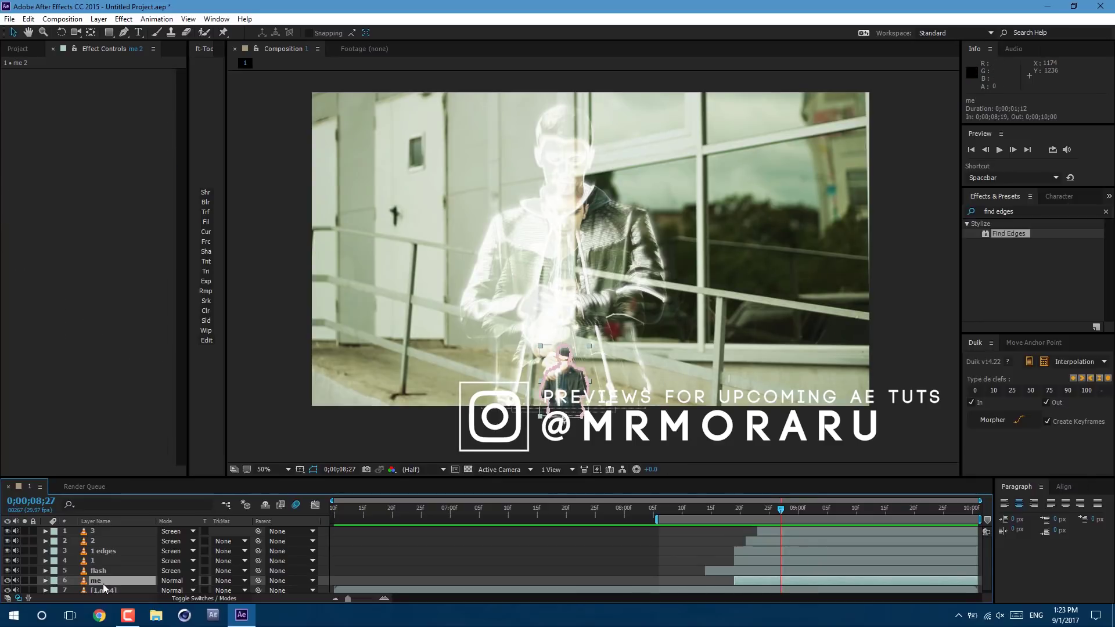
{"action": "left_click_drag", "start_coordinate": [103, 584], "coordinate": [98, 531]}
{"action": "key", "text": "Return"}
{"action": "type", "text": "4"}
{"action": "key", "text": "Return"}
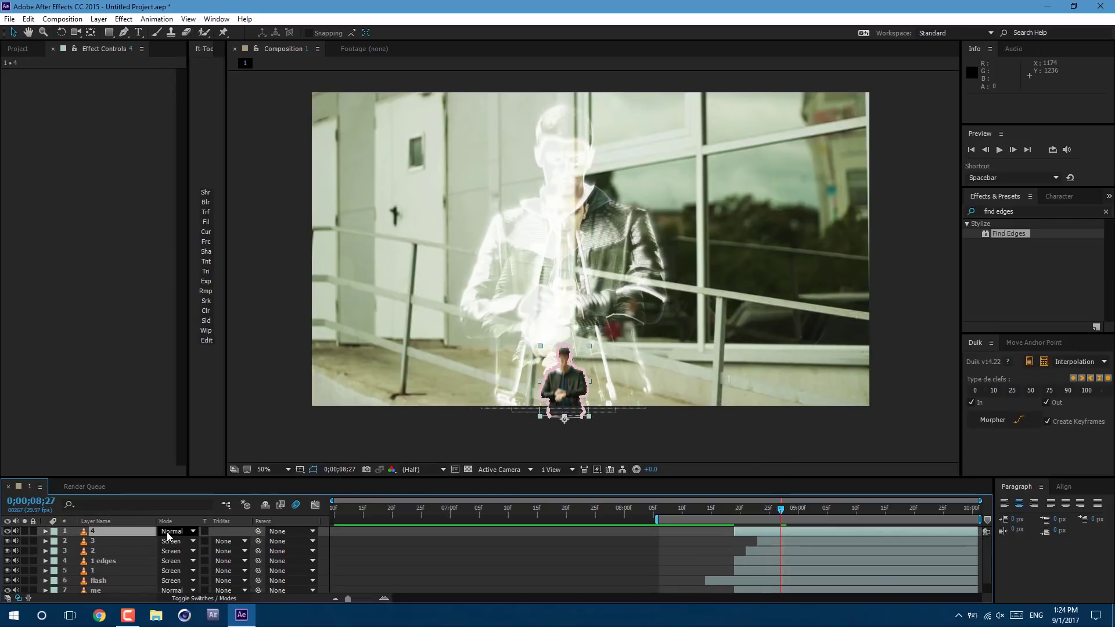
{"action": "left_click", "coordinate": [168, 535]}
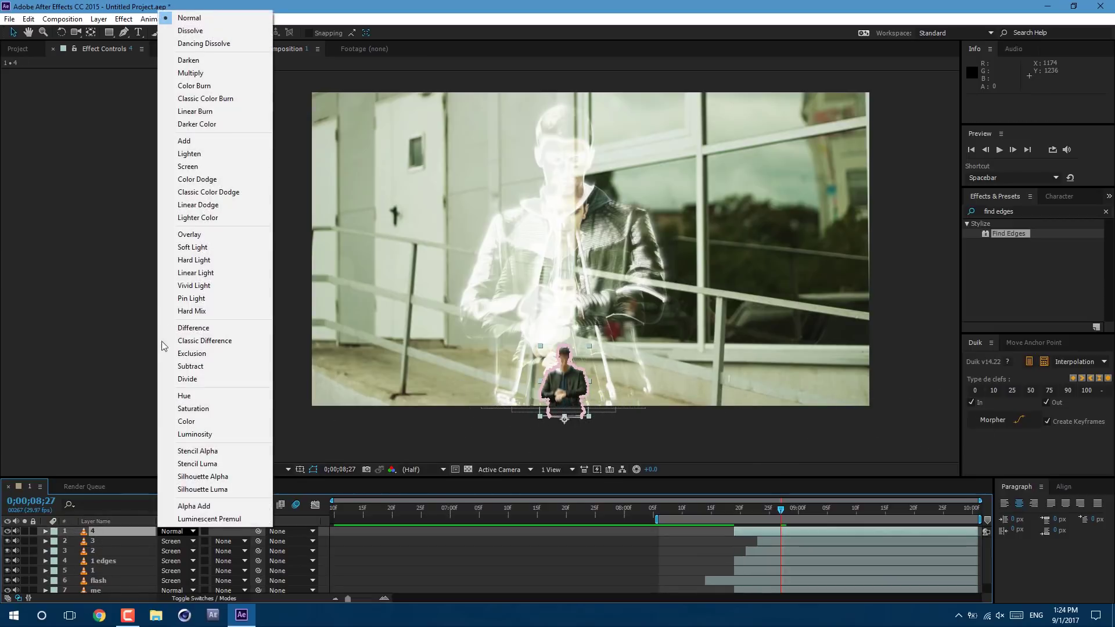
{"action": "left_click", "coordinate": [190, 168]}
- Paste layer 2's Curves and Tint effects onto layer 4 and start it at 0;00;08;27
{"action": "left_click", "coordinate": [98, 552]}
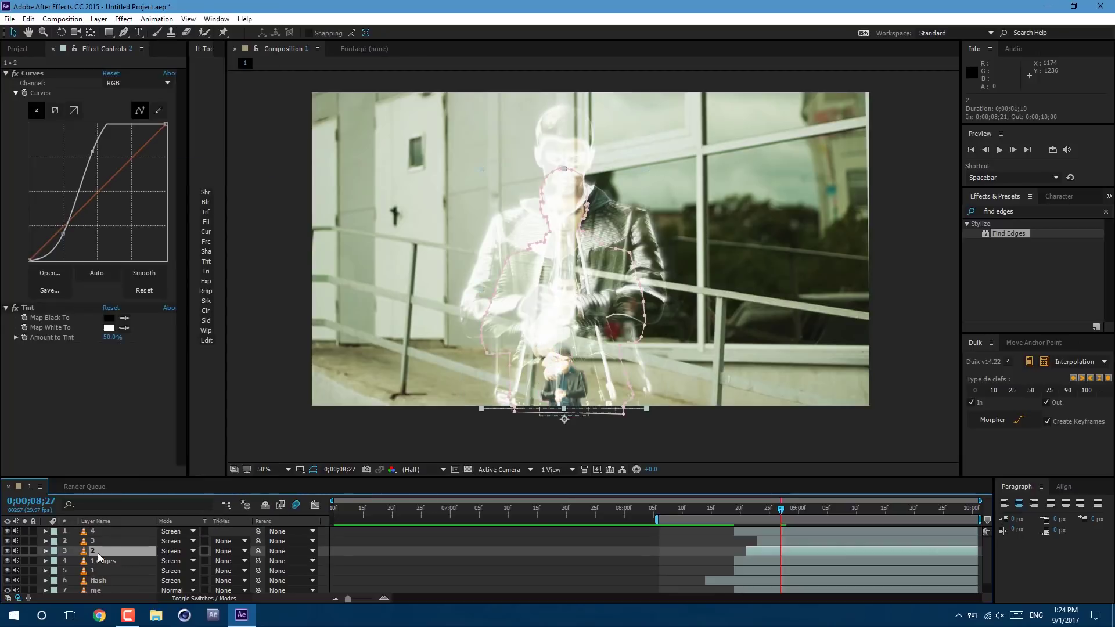
{"action": "left_click", "coordinate": [109, 533]}
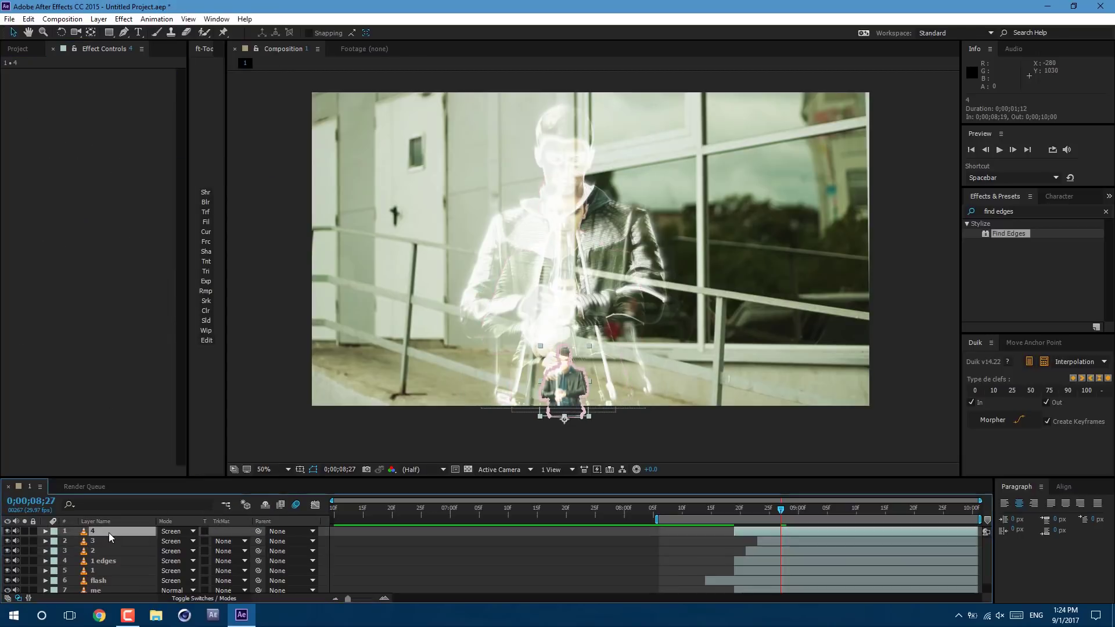
{"action": "key", "text": "ctrl+v"}
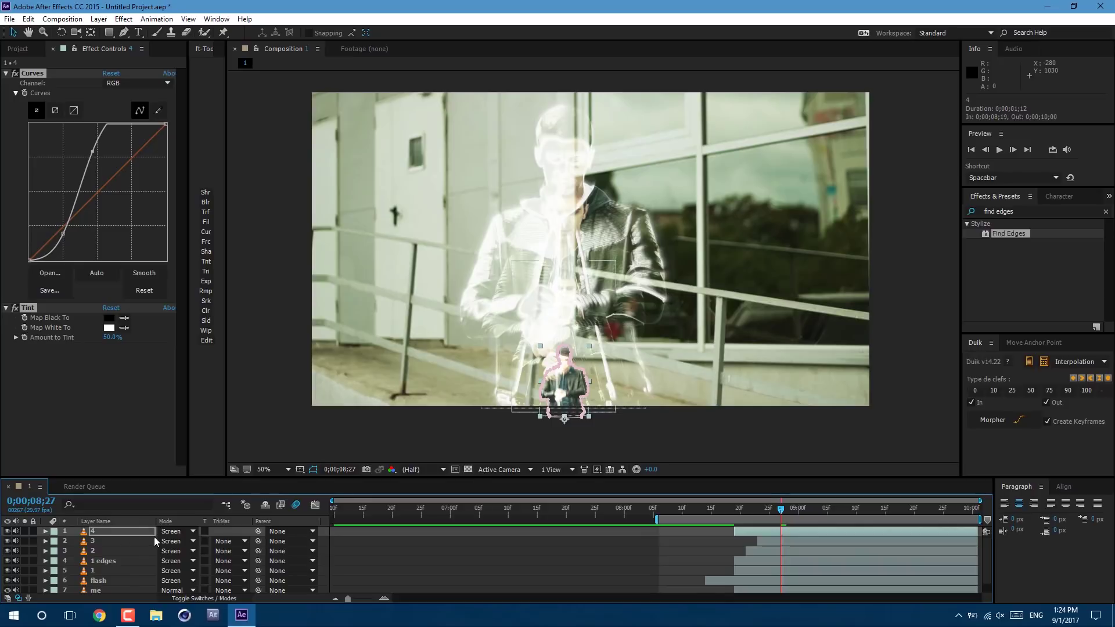
{"action": "left_click_drag", "start_coordinate": [734, 532], "coordinate": [778, 534]}
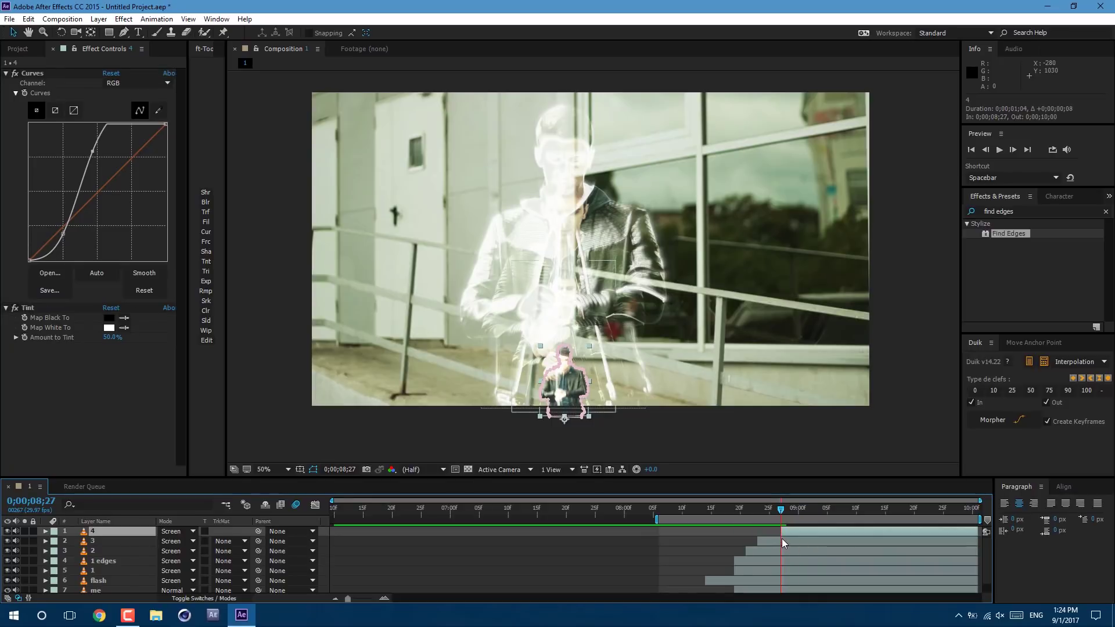
- Copy layer 3's two Opacity fade keyframes onto layer 4
{"action": "left_click", "coordinate": [782, 541]}
{"action": "key", "text": "t"}
{"action": "left_click_drag", "start_coordinate": [751, 552], "coordinate": [901, 558]}
{"action": "key", "text": "ctrl+c"}
{"action": "left_click", "coordinate": [803, 532]}
{"action": "key", "text": "ctrl+v"}
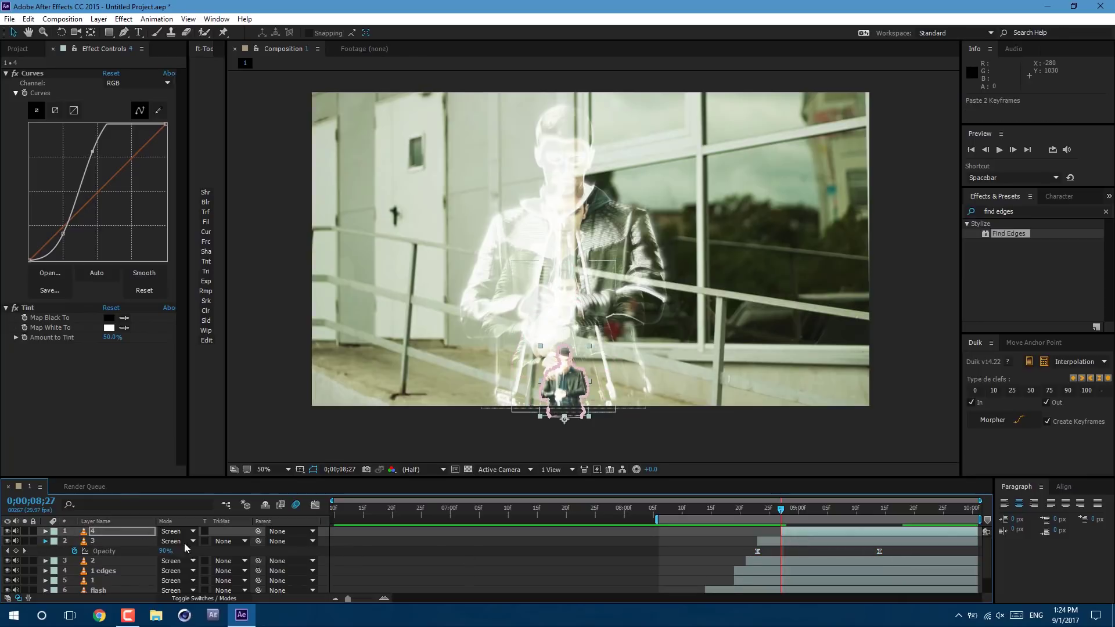
- Remove layer 4's Scale animation so it keeps a fixed 23.6% scale
{"action": "left_click", "coordinate": [46, 540]}
{"action": "key", "text": "s"}
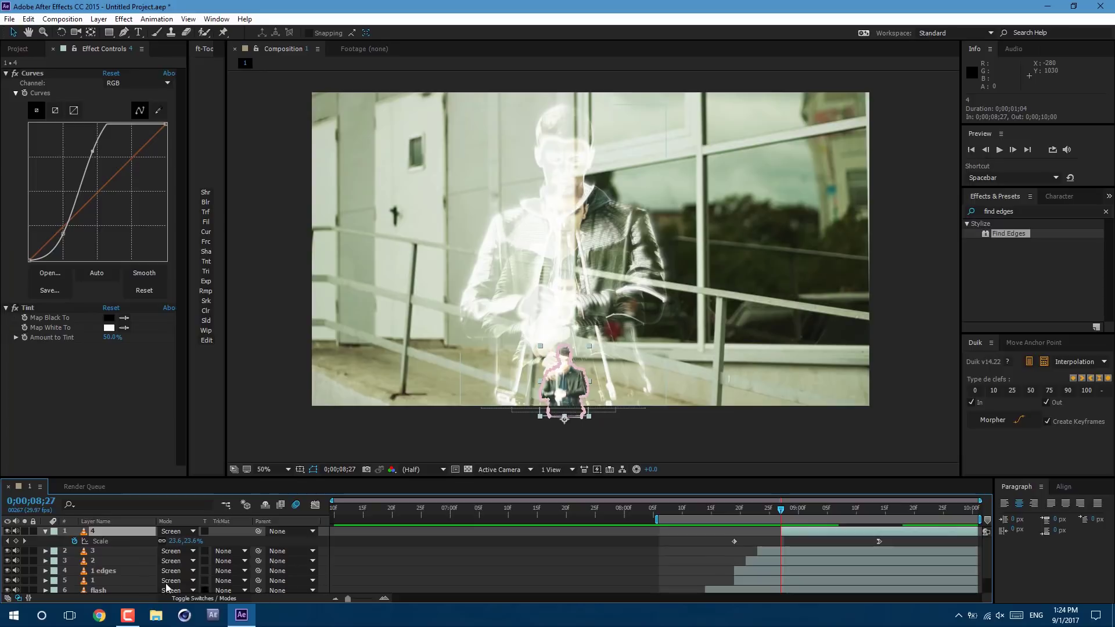
{"action": "left_click", "coordinate": [76, 542]}
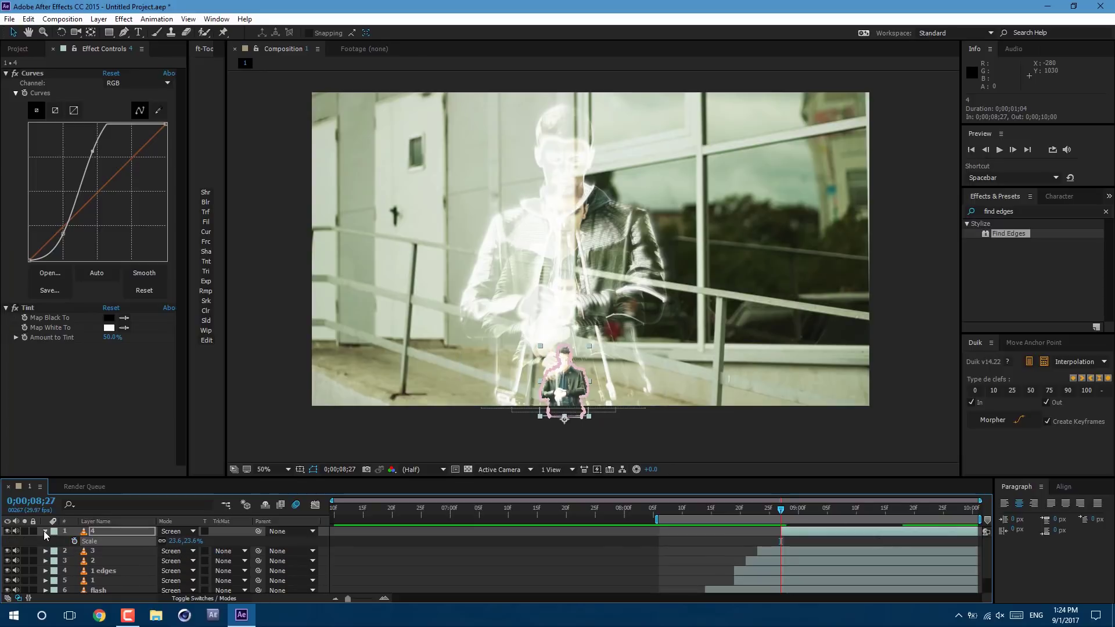
{"action": "left_click", "coordinate": [45, 532]}
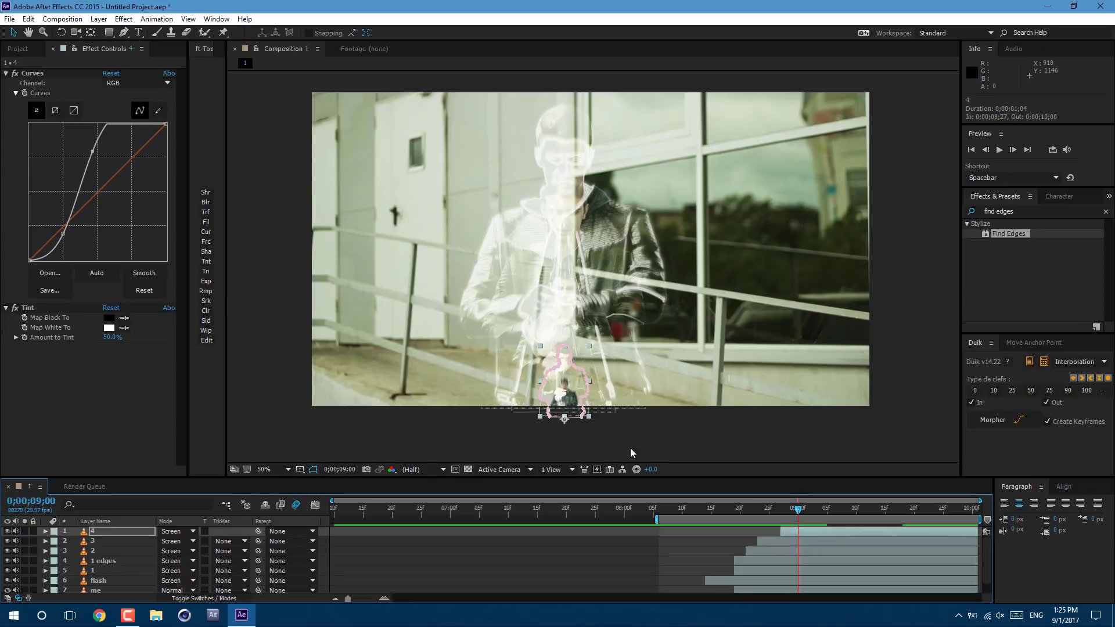
- Extend the work area start back to 0;00;06;10
{"action": "left_click_drag", "start_coordinate": [657, 519], "coordinate": [203, 553]}
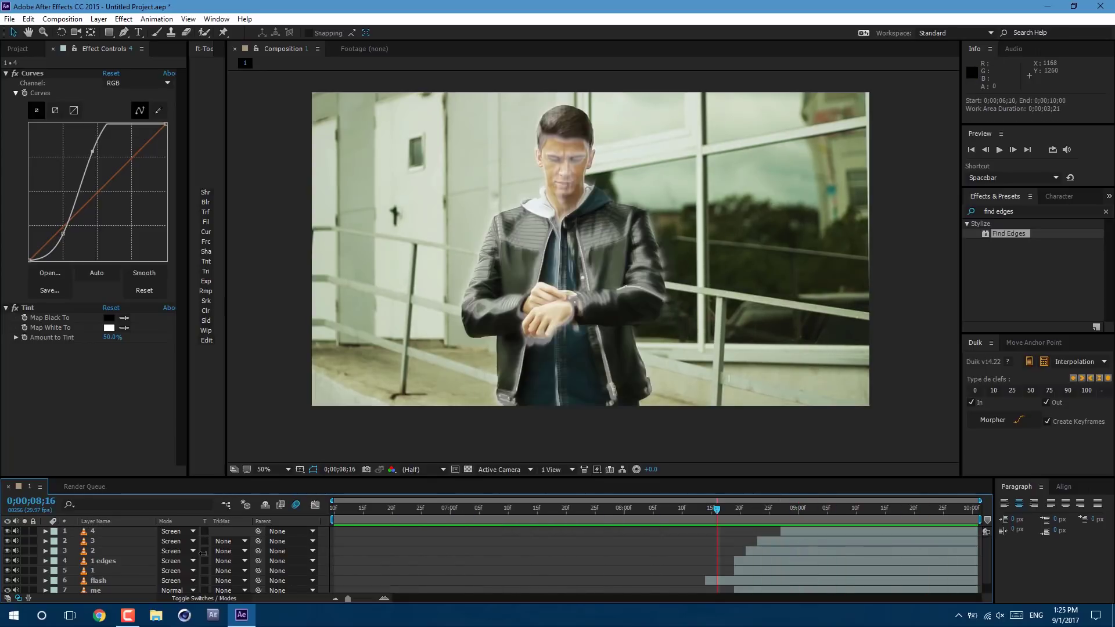
{"action": "scroll", "coordinate": [645, 571], "scroll_direction": "down", "scroll_amount": 1}
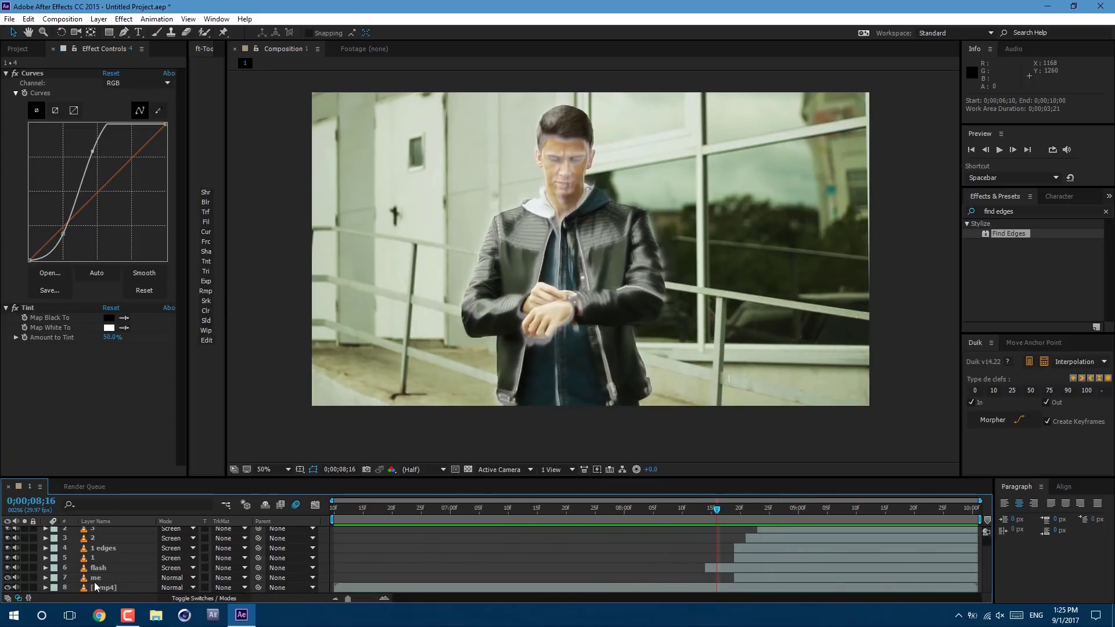
{"action": "scroll", "coordinate": [96, 577], "scroll_direction": "up", "scroll_amount": 1}
- Parent the seven layers from 4 through me to layer 8, 1.mp4
{"action": "left_click", "coordinate": [105, 531]}
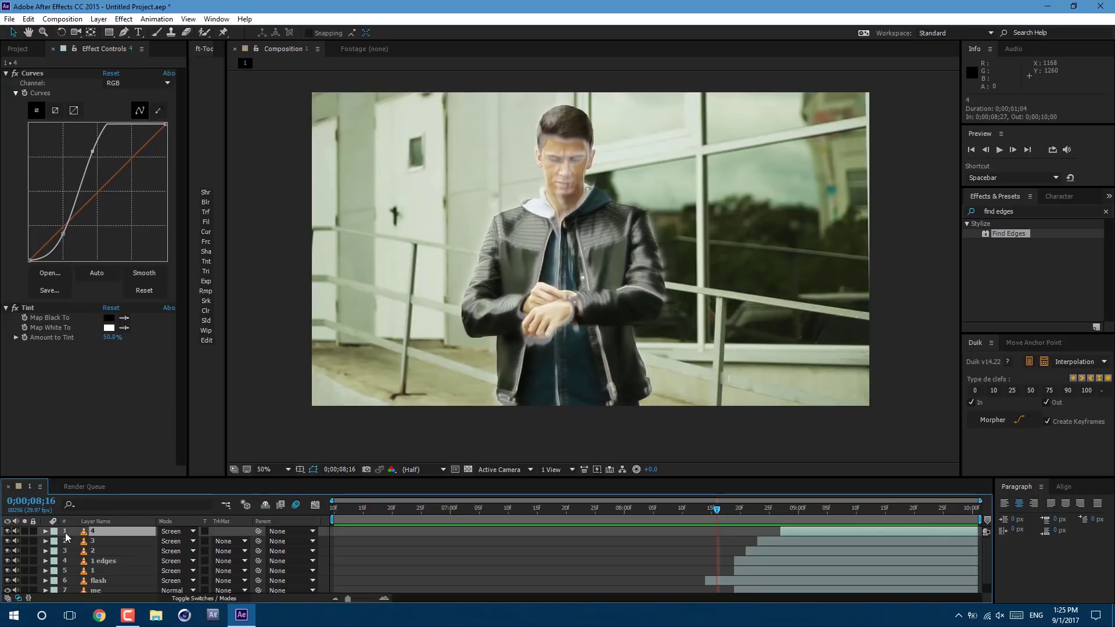
{"action": "scroll", "coordinate": [76, 546], "scroll_direction": "down", "scroll_amount": 1}
{"action": "left_click", "coordinate": [105, 581]}
{"action": "scroll", "coordinate": [106, 573], "scroll_direction": "up", "scroll_amount": 1}
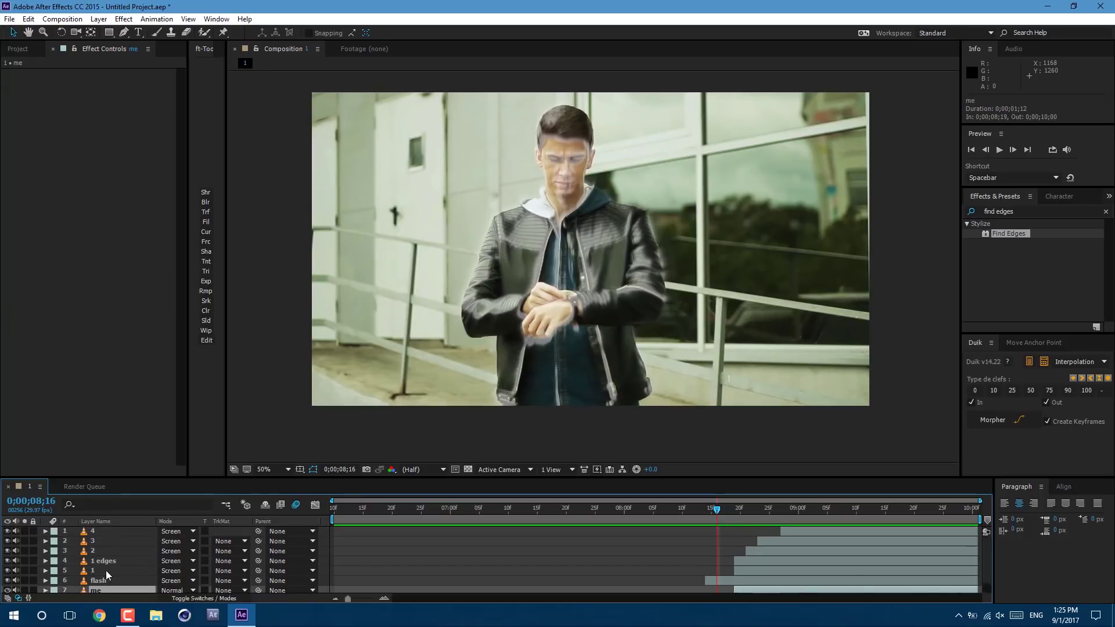
{"action": "left_click", "coordinate": [103, 532], "text": "shift"}
{"action": "scroll", "coordinate": [103, 532], "scroll_direction": "down", "scroll_amount": 1}
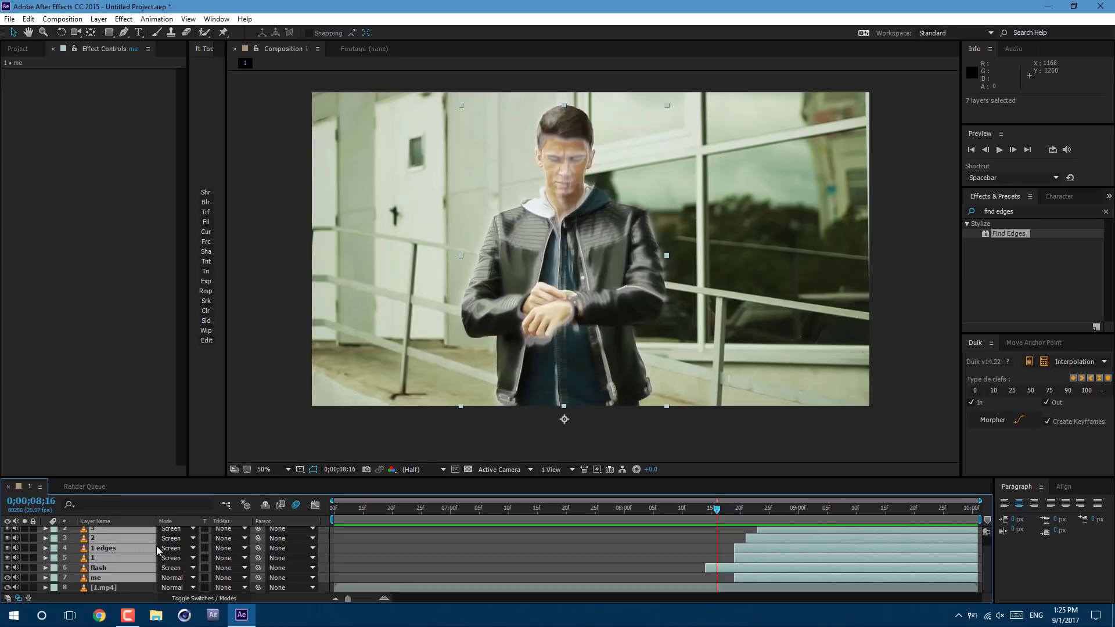
{"action": "left_click_drag", "start_coordinate": [259, 579], "coordinate": [123, 589]}
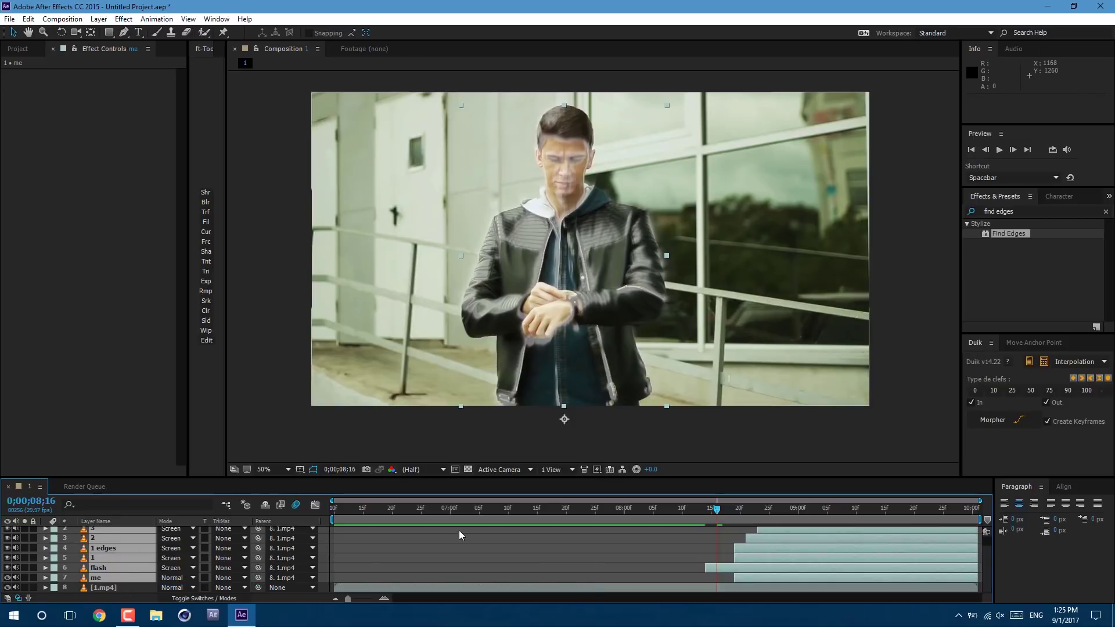
{"action": "left_click", "coordinate": [579, 584]}
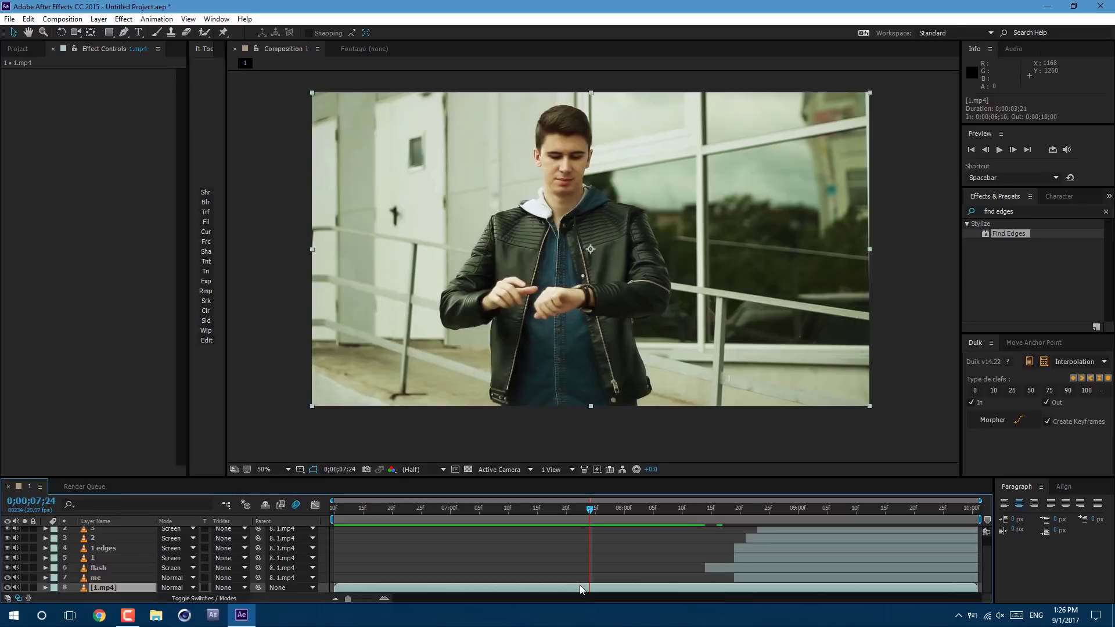
- Keyframe 1.mp4's Scale at 8;08 and set 110% at the layer's start
{"action": "key", "text": "s"}
{"action": "left_click", "coordinate": [74, 587]}
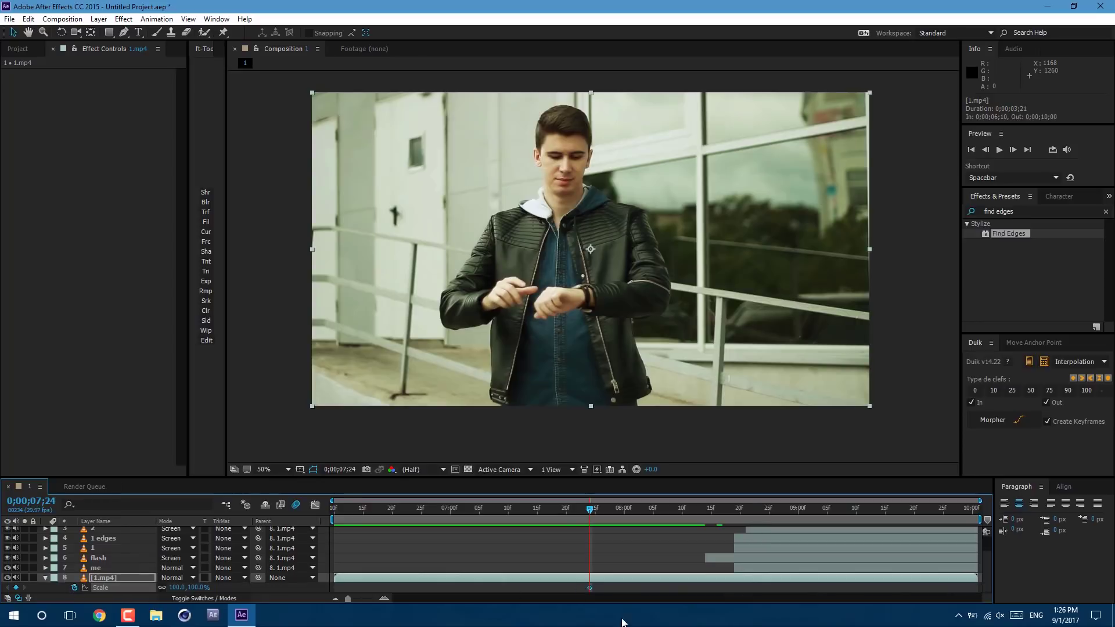
{"action": "left_click_drag", "start_coordinate": [590, 588], "coordinate": [670, 587]}
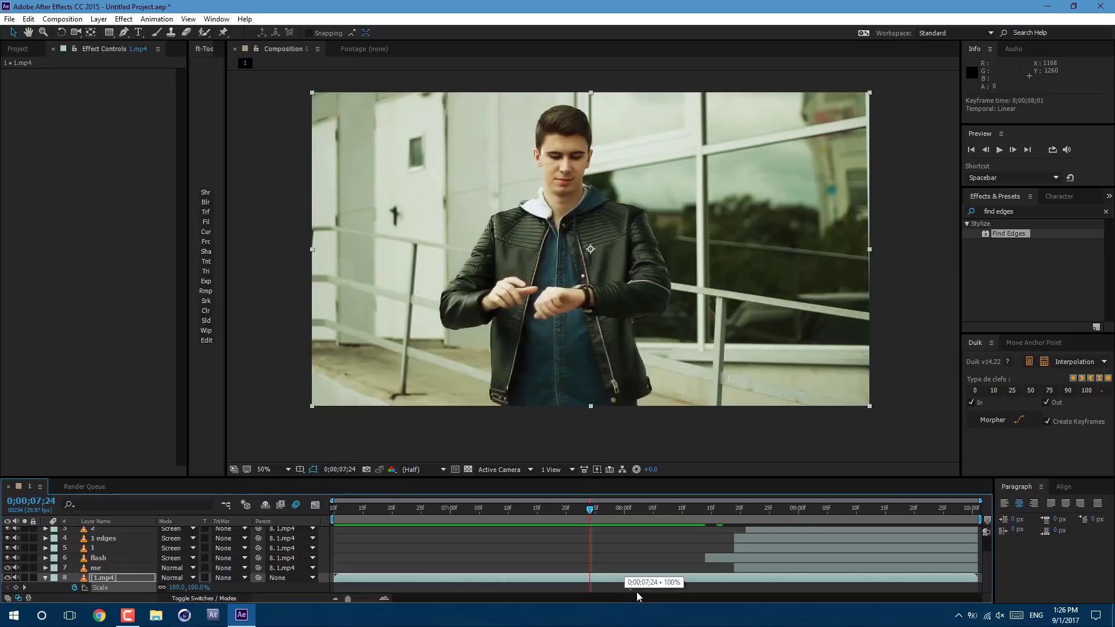
{"action": "key", "text": "i"}
{"action": "left_click", "coordinate": [191, 588]}
{"action": "type", "text": "11"}
{"action": "key", "text": "Return"}
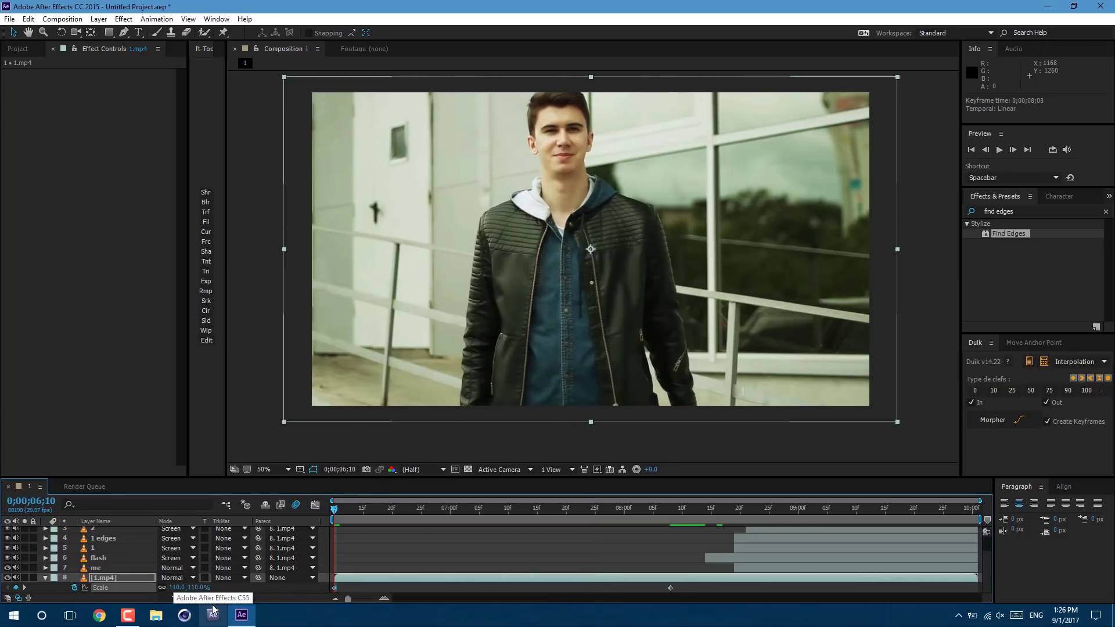
- Move the anchor point near the frame's bottom and set 125% Scale at the end
{"action": "key", "text": "End"}
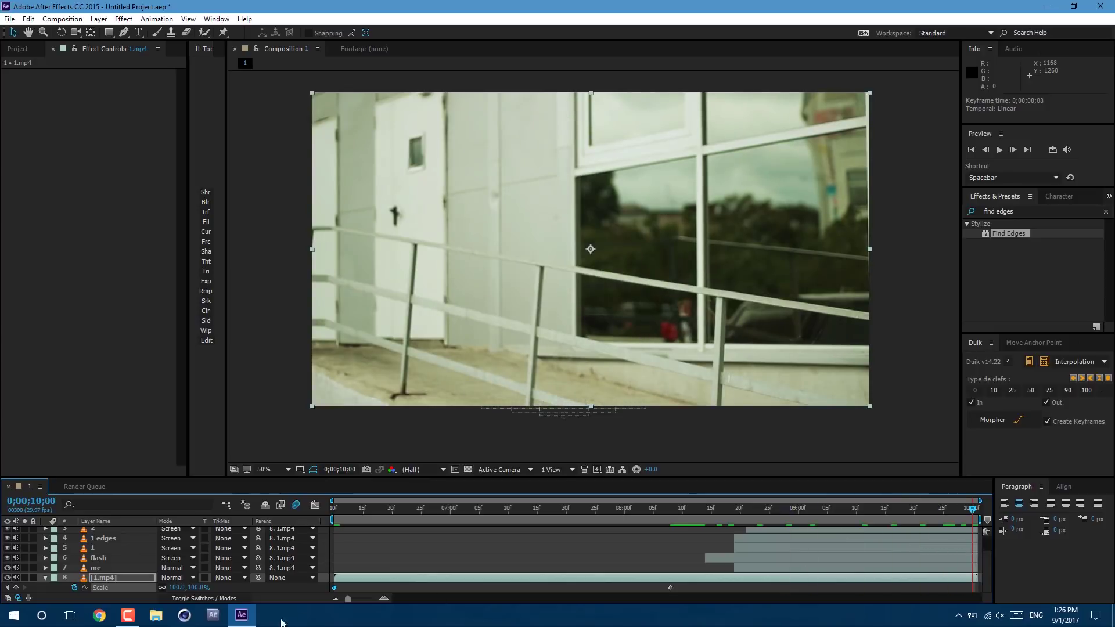
{"action": "left_click", "coordinate": [91, 33]}
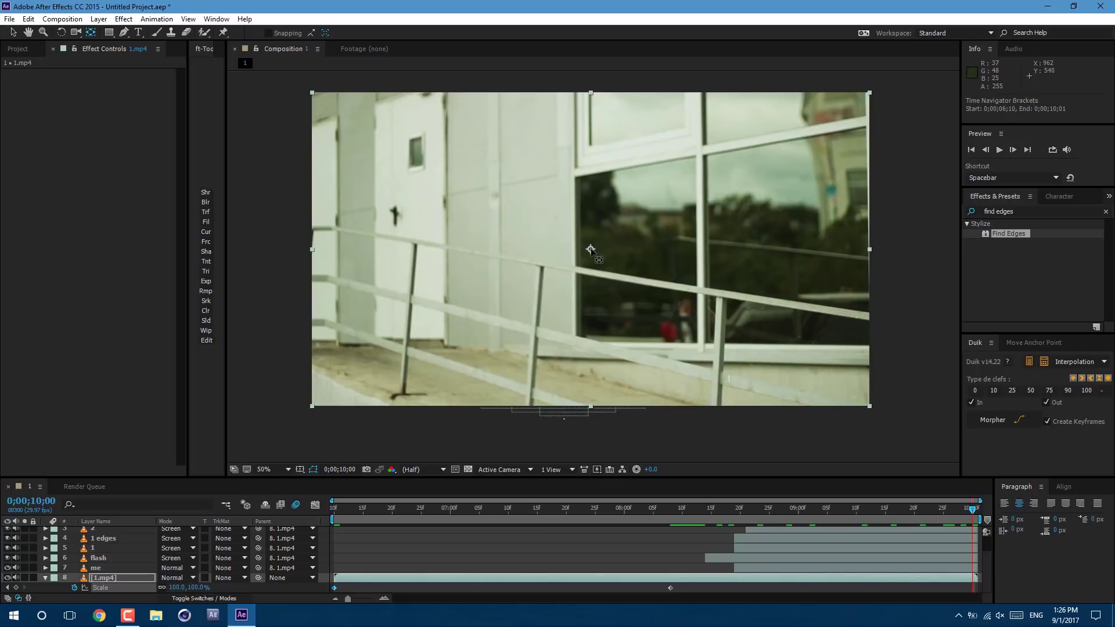
{"action": "left_click_drag", "start_coordinate": [590, 249], "coordinate": [583, 388]}
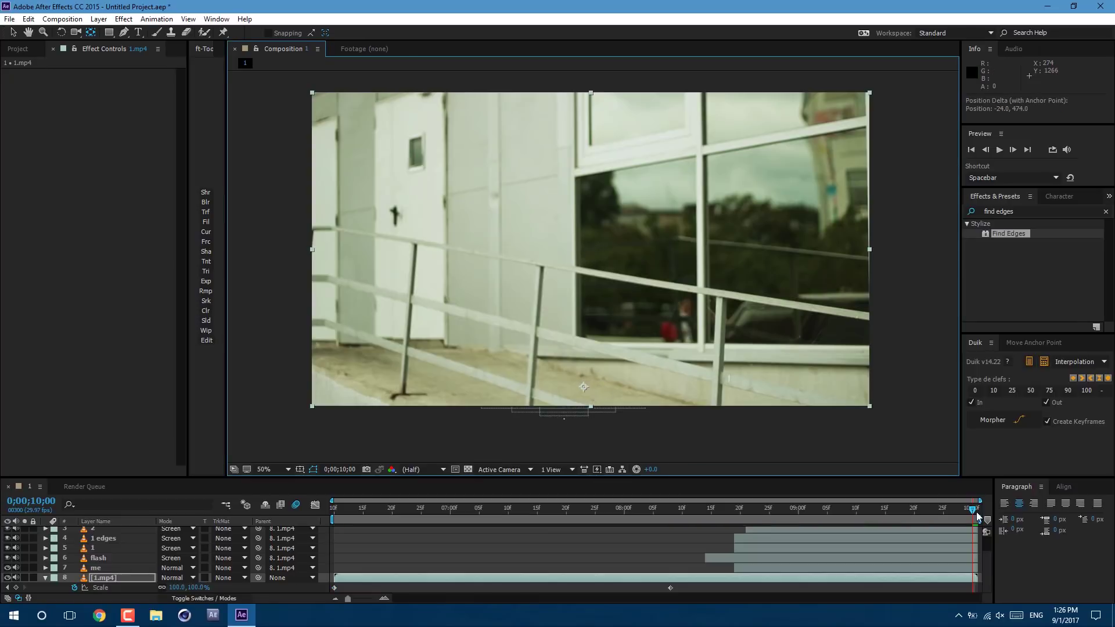
{"action": "left_click", "coordinate": [176, 588]}
{"action": "type", "text": "1"}
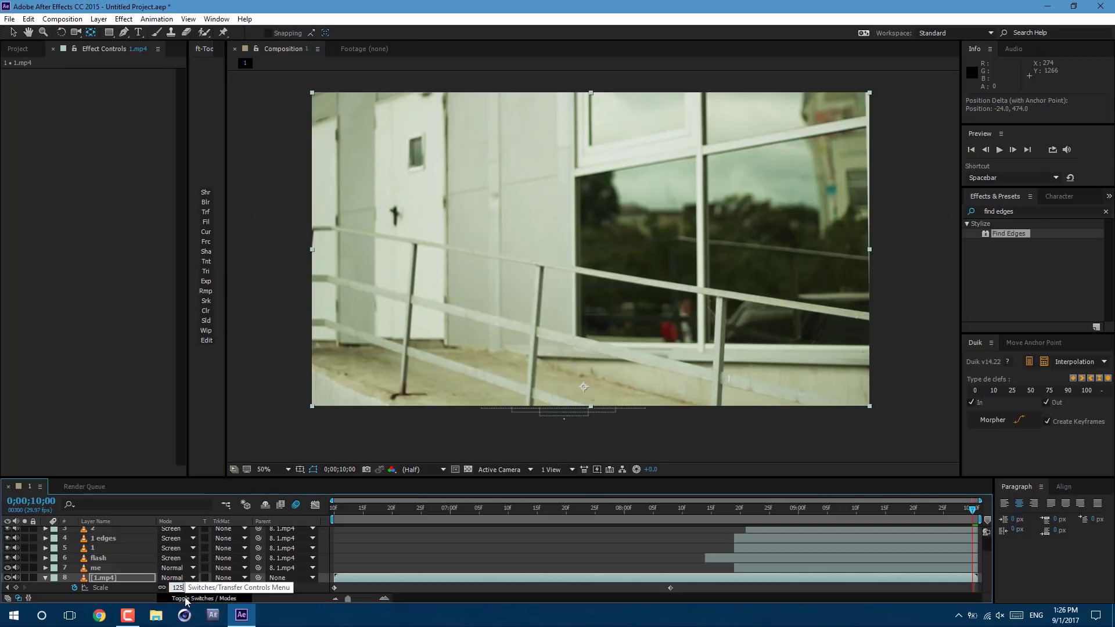
{"action": "type", "text": "25"}
{"action": "key", "text": "Return"}
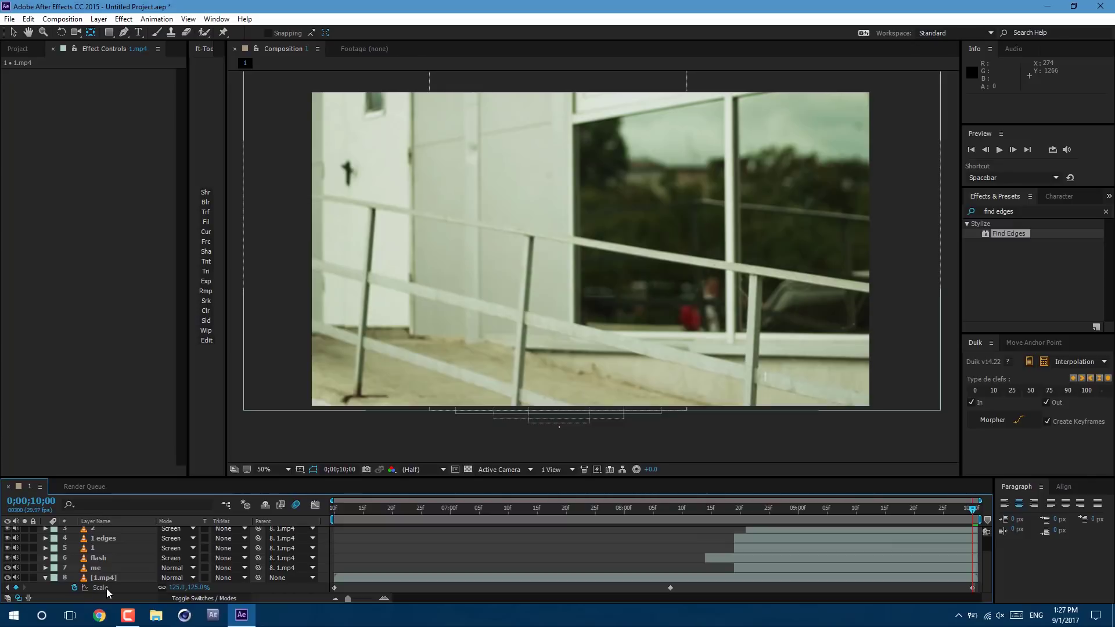
- Apply Easy Ease to all the 1.mp4 Scale keyframes
{"action": "left_click", "coordinate": [106, 588]}
{"action": "key", "text": "F9"}
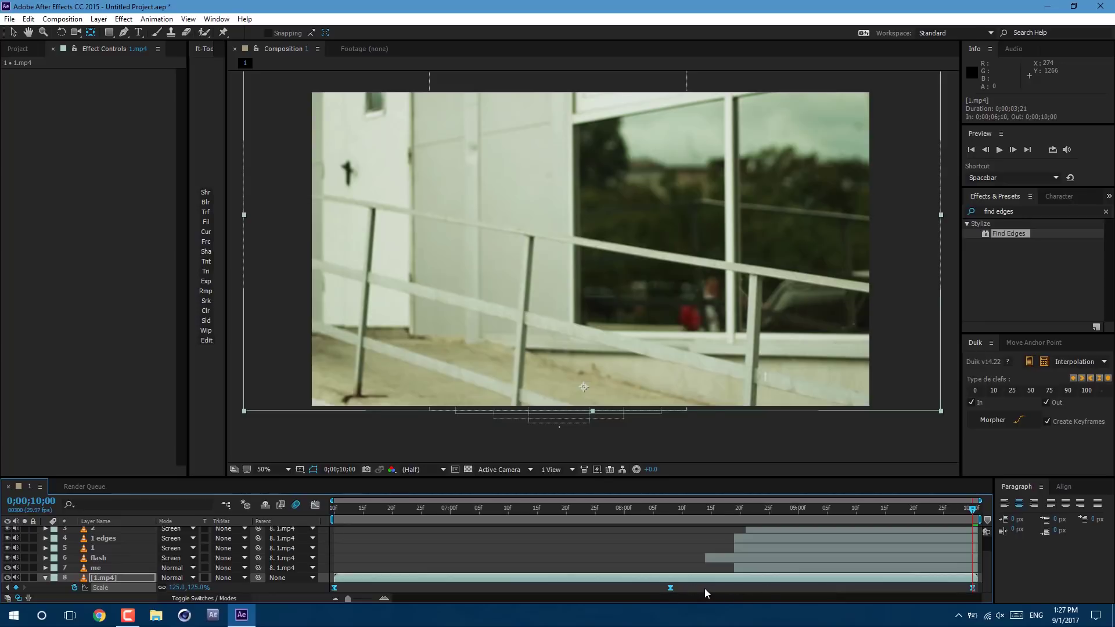
{"action": "key", "text": "Page_Up"}
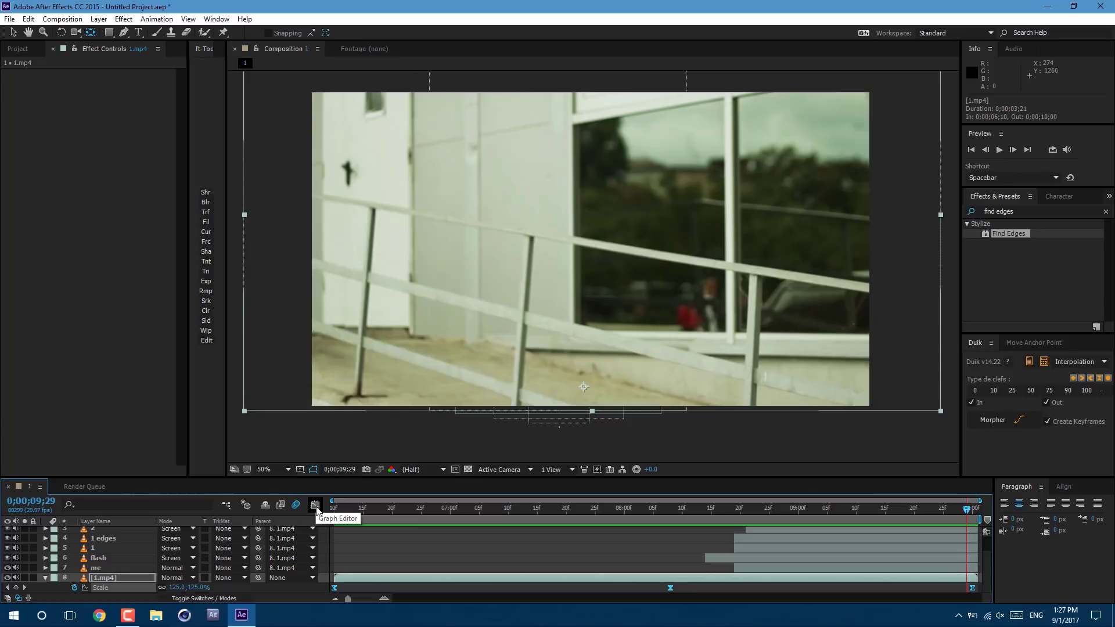
- Stretch the 8;08 and end Scale keyframes' speed influence handles, then preview the punch-in zoom
{"action": "left_click_drag", "start_coordinate": [720, 562], "coordinate": [744, 563]}
{"action": "left_click_drag", "start_coordinate": [922, 562], "coordinate": [878, 563]}
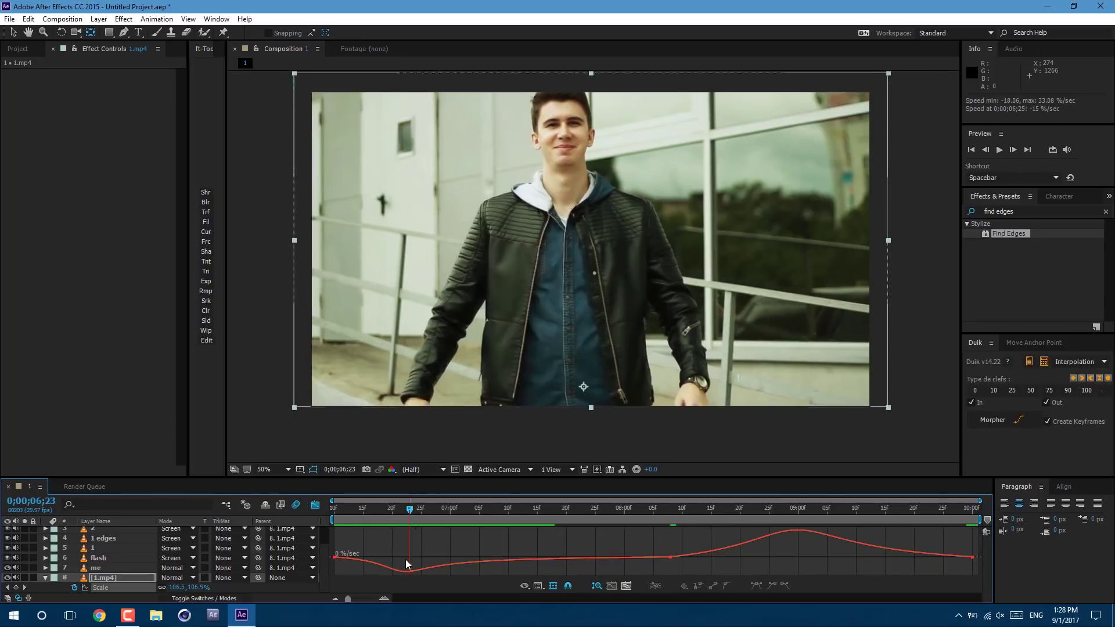
{"action": "key", "text": "space"}
{"action": "mouse_move", "coordinate": [663, 554]}
{"action": "left_mouse_down"}
{"action": "mouse_move", "coordinate": [914, 559]}
{"action": "mouse_move", "coordinate": [651, 554]}
{"action": "left_mouse_up"}
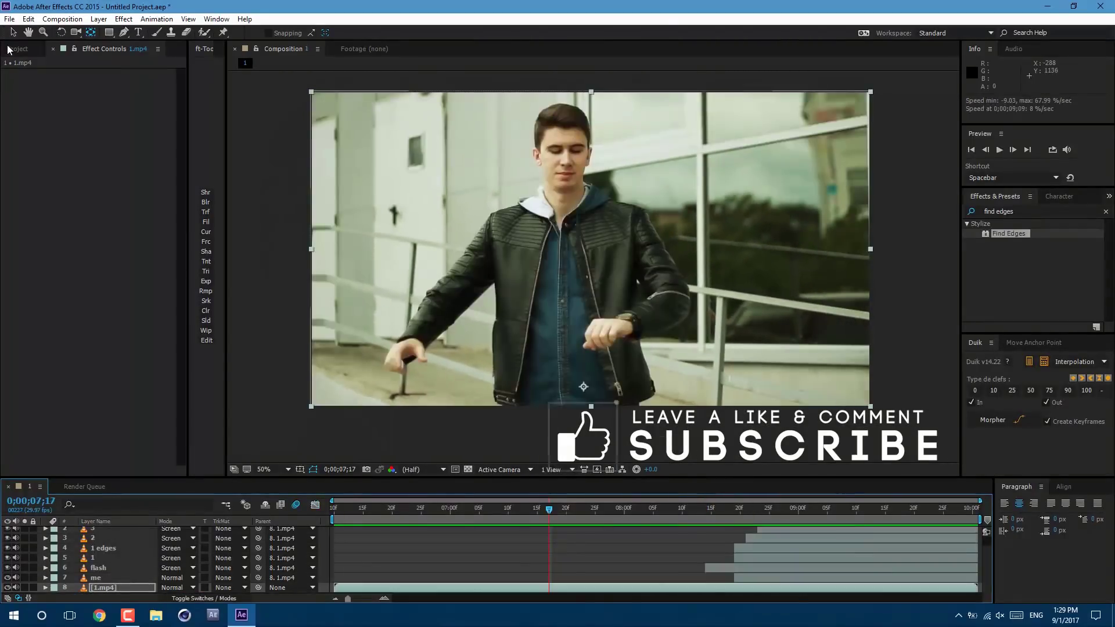
{"action": "left_click", "coordinate": [18, 48]}
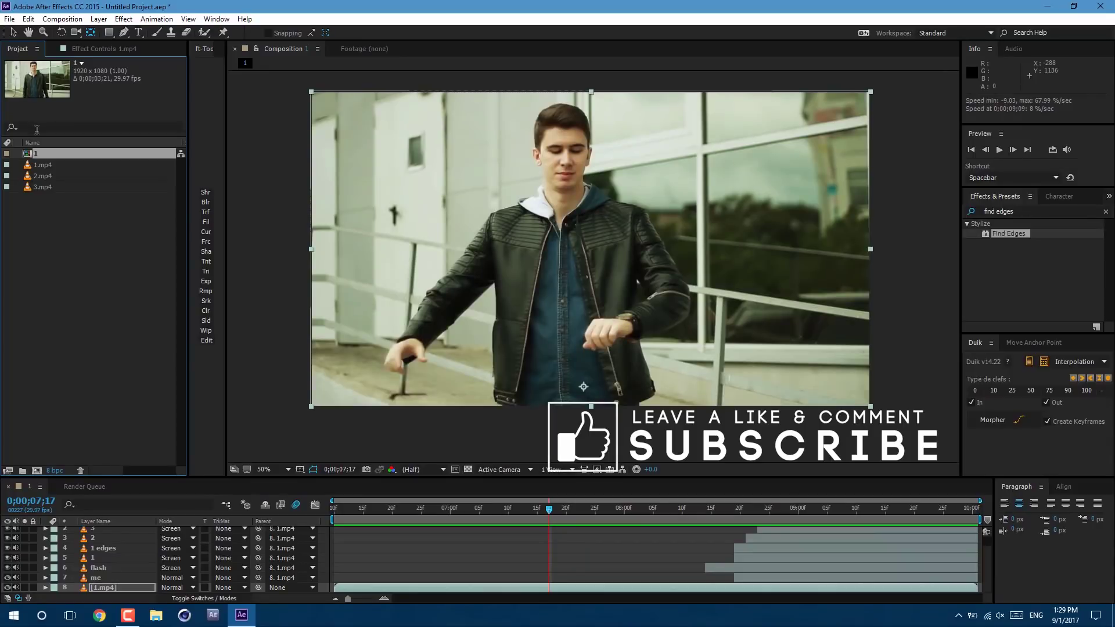
- Build composition '2' from 2.mp4 and scrub it to find a frame to freeze
{"action": "left_click", "coordinate": [54, 176]}
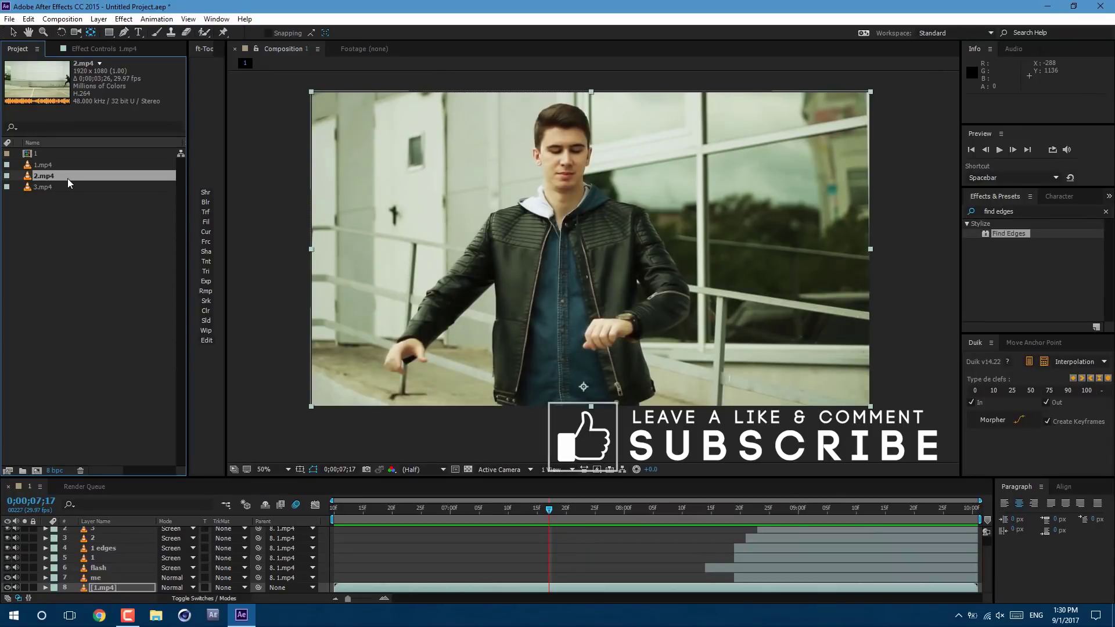
{"action": "left_click_drag", "start_coordinate": [69, 177], "coordinate": [37, 472]}
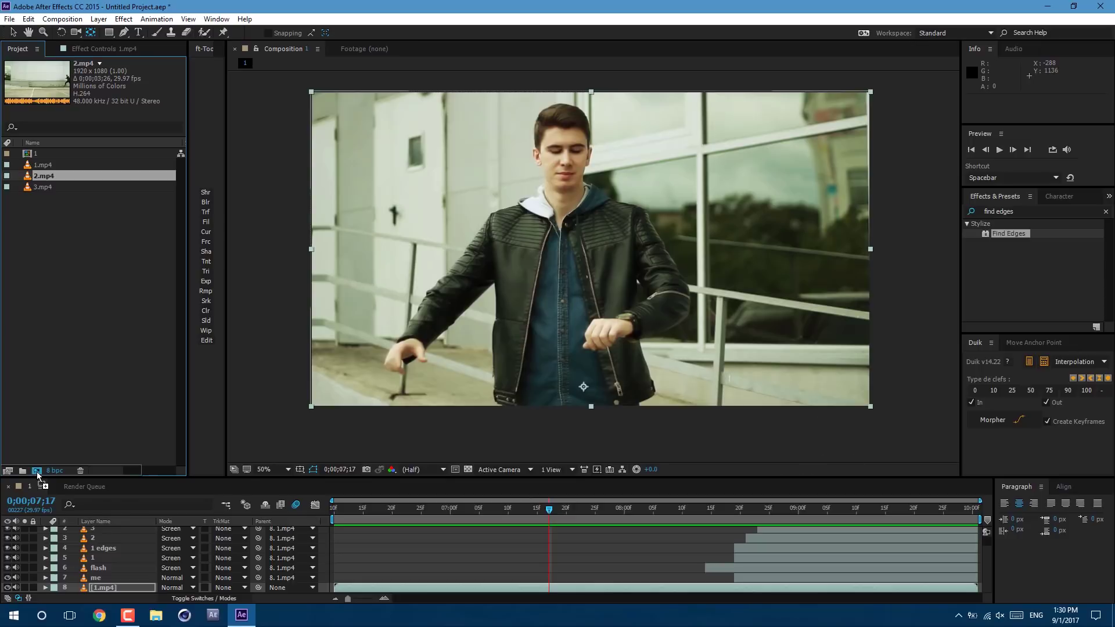
{"action": "left_click_drag", "start_coordinate": [36, 472], "coordinate": [37, 472]}
{"action": "left_click_drag", "start_coordinate": [505, 572], "coordinate": [433, 580]}
{"action": "left_click", "coordinate": [29, 486]}
{"action": "left_click", "coordinate": [146, 486]}
{"action": "left_click_drag", "start_coordinate": [458, 582], "coordinate": [503, 595]}
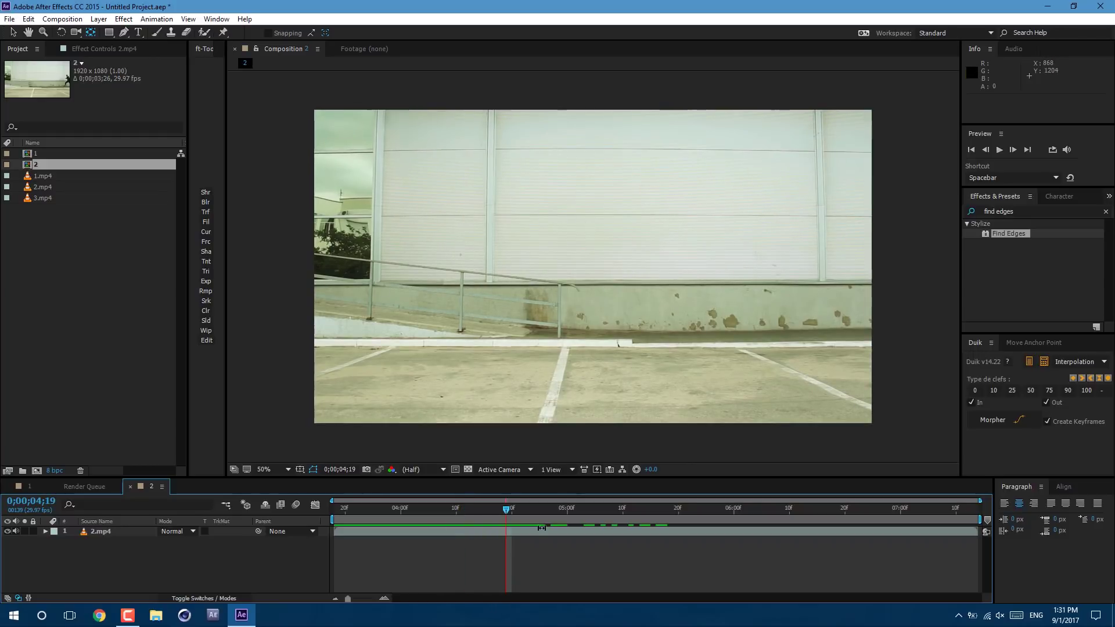
- Duplicate 2.mp4, trim the top copy to 4;15, freeze that frame and start a mask
{"action": "left_click", "coordinate": [507, 508]}
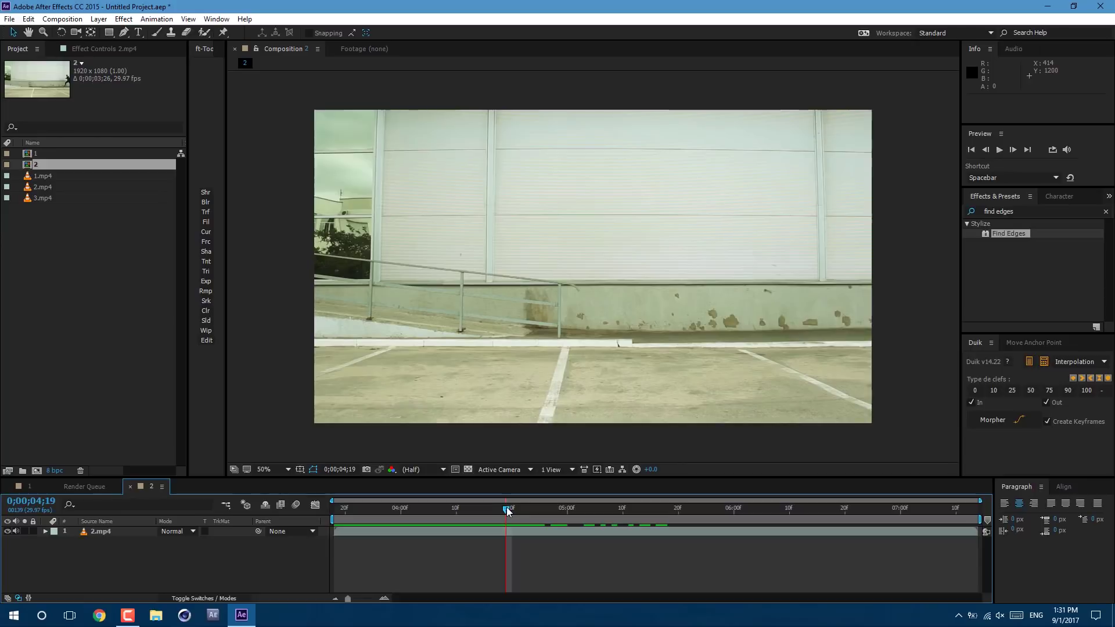
{"action": "left_click_drag", "start_coordinate": [502, 510], "coordinate": [497, 504]}
{"action": "left_click", "coordinate": [493, 532]}
{"action": "key", "text": "ctrl+d"}
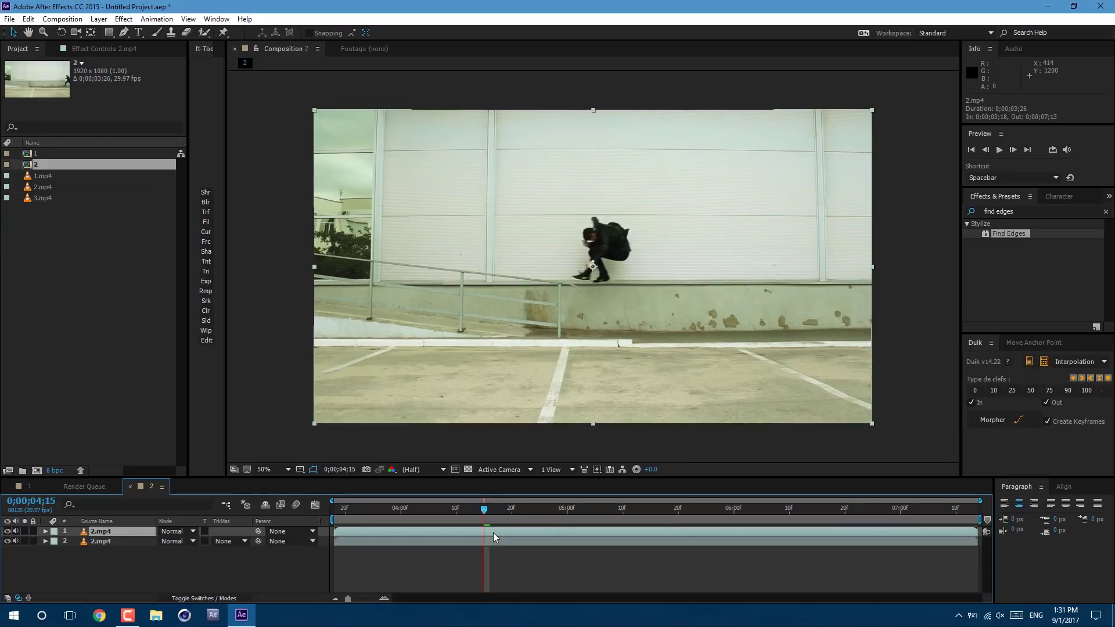
{"action": "key", "text": "alt+bracketleft"}
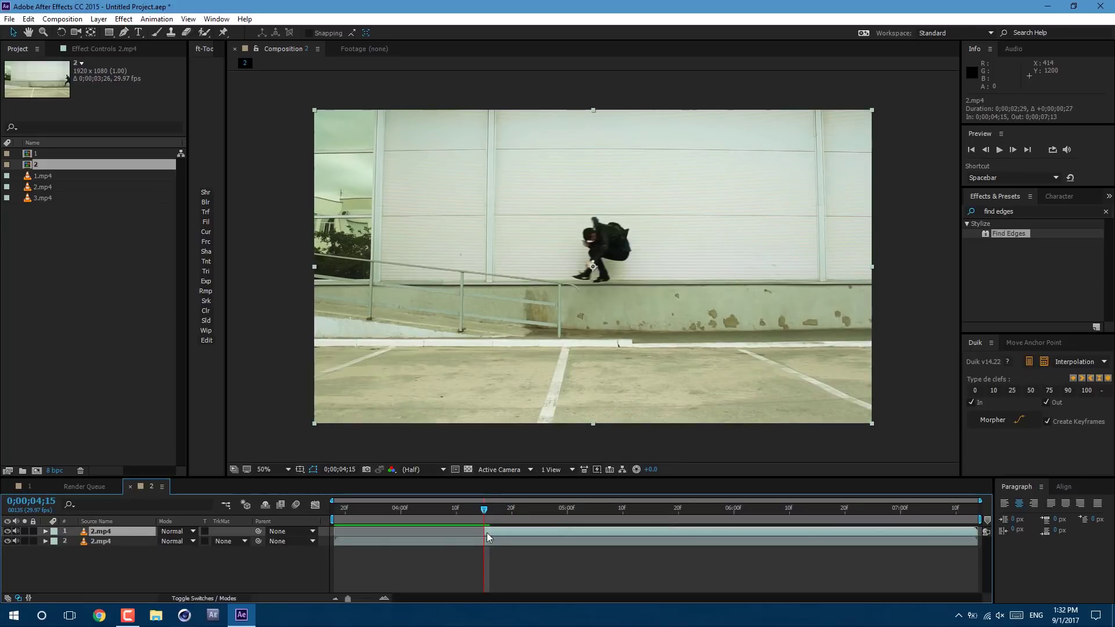
{"action": "right_click", "coordinate": [497, 530]}
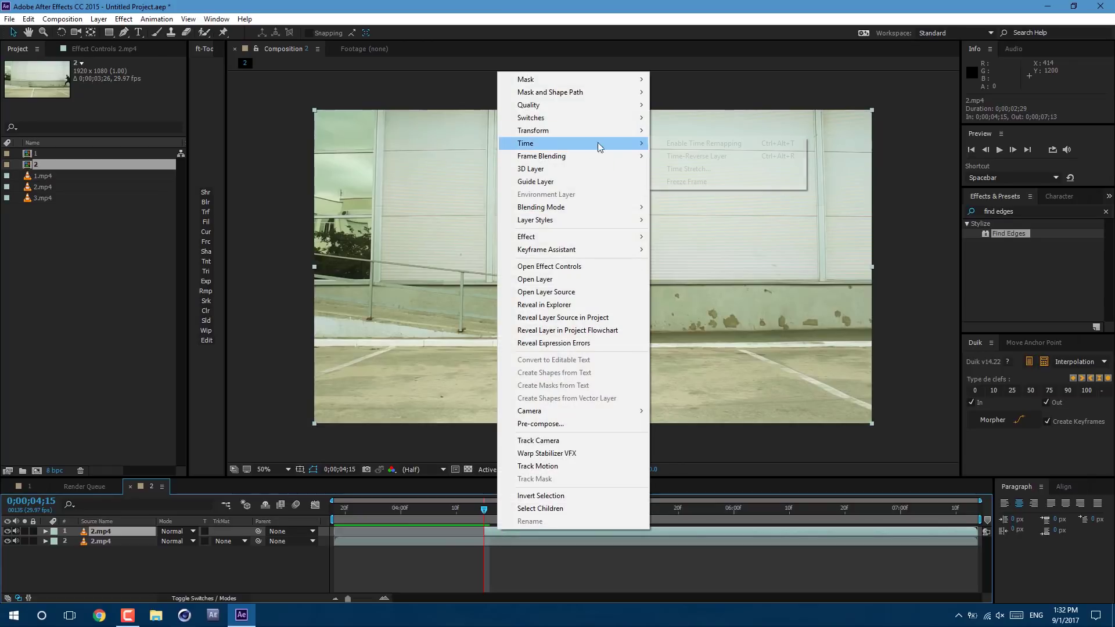
{"action": "mouse_move", "coordinate": [587, 143]}
{"action": "left_click", "coordinate": [685, 183]}
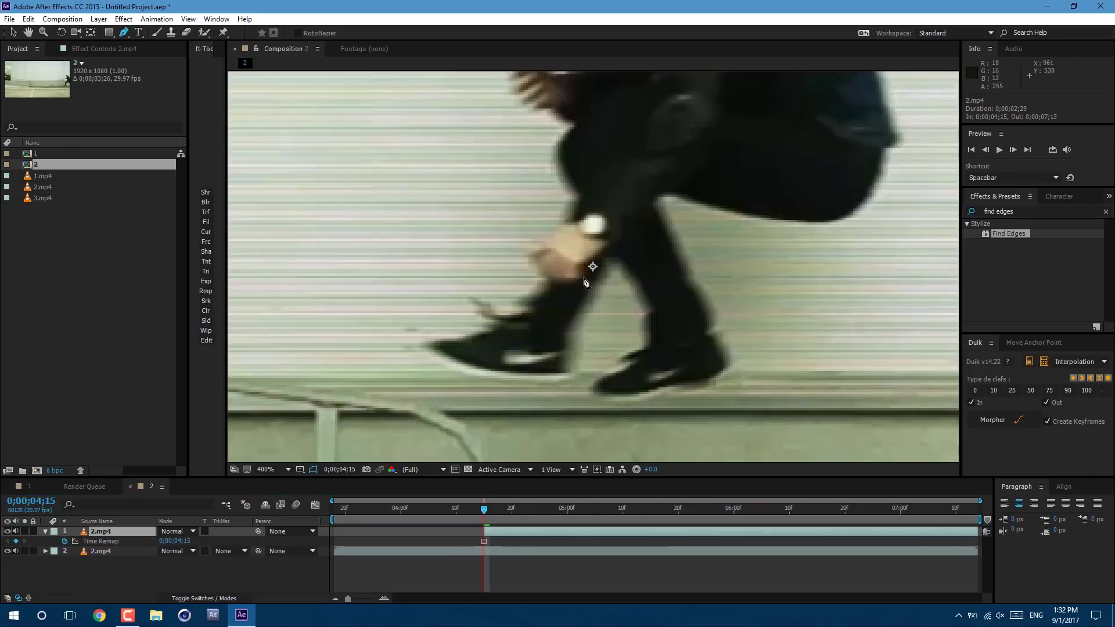
{"action": "left_click", "coordinate": [430, 348]}
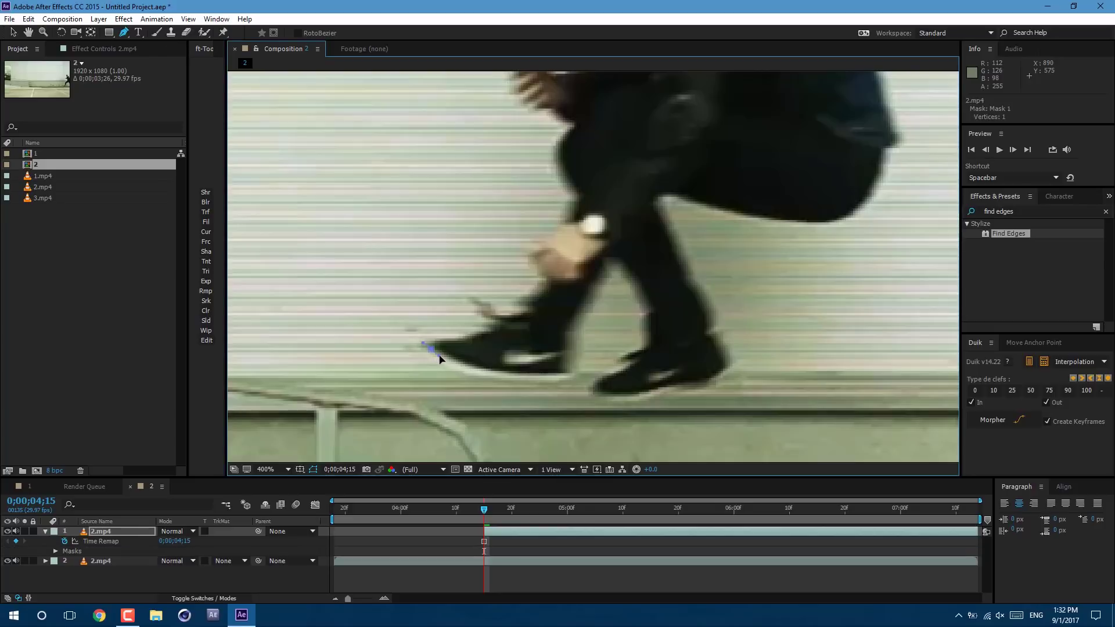
- Trace a closed Pen mask around the skater's shoes, legs, back, arm and head
{"action": "left_click_drag", "start_coordinate": [512, 378], "coordinate": [535, 382]}
{"action": "left_click", "coordinate": [571, 376]}
{"action": "left_click_drag", "start_coordinate": [567, 334], "coordinate": [576, 316]}
{"action": "left_click_drag", "start_coordinate": [610, 258], "coordinate": [623, 262]}
{"action": "left_click", "coordinate": [596, 393]}
{"action": "left_click", "coordinate": [654, 208]}
{"action": "left_click_drag", "start_coordinate": [689, 196], "coordinate": [714, 205]}
{"action": "left_click_drag", "start_coordinate": [832, 218], "coordinate": [860, 213]}
{"action": "left_click_drag", "start_coordinate": [871, 174], "coordinate": [708, 296]}
{"action": "left_click", "coordinate": [585, 137]}
{"action": "left_click_drag", "start_coordinate": [564, 159], "coordinate": [557, 157]}
{"action": "left_click", "coordinate": [497, 138]}
{"action": "left_click", "coordinate": [444, 98]}
{"action": "left_click_drag", "start_coordinate": [381, 264], "coordinate": [391, 277]}
{"action": "left_click", "coordinate": [469, 278]}
{"action": "left_click", "coordinate": [357, 281]}
{"action": "left_click", "coordinate": [436, 350]}
{"action": "left_click_drag", "start_coordinate": [430, 400], "coordinate": [465, 213]}
{"action": "left_click_drag", "start_coordinate": [445, 269], "coordinate": [434, 273]}
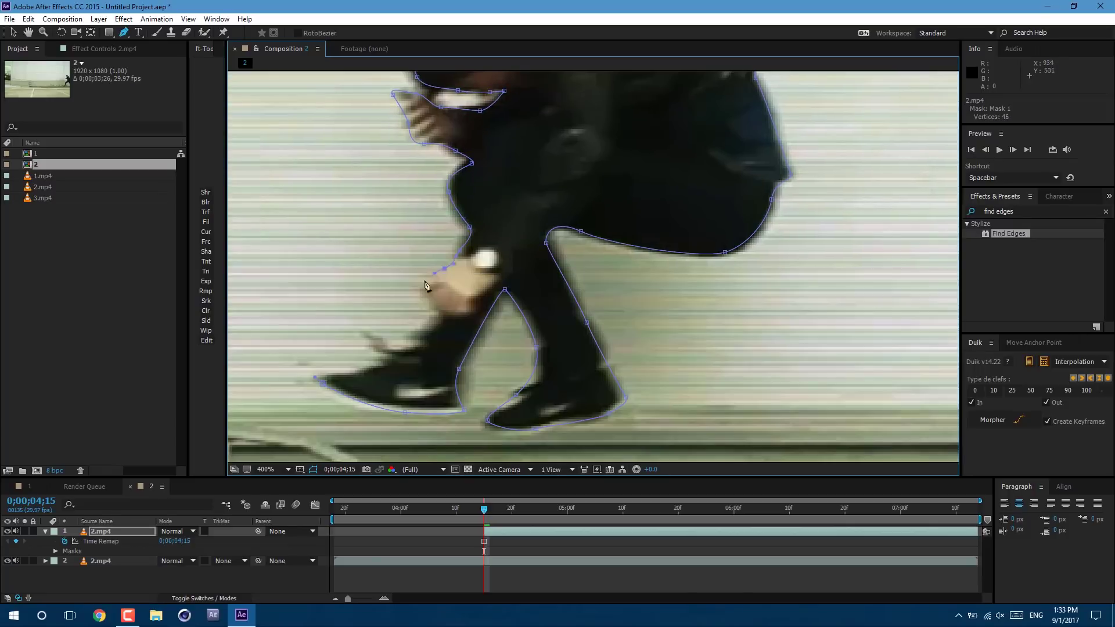
{"action": "left_click", "coordinate": [424, 282]}
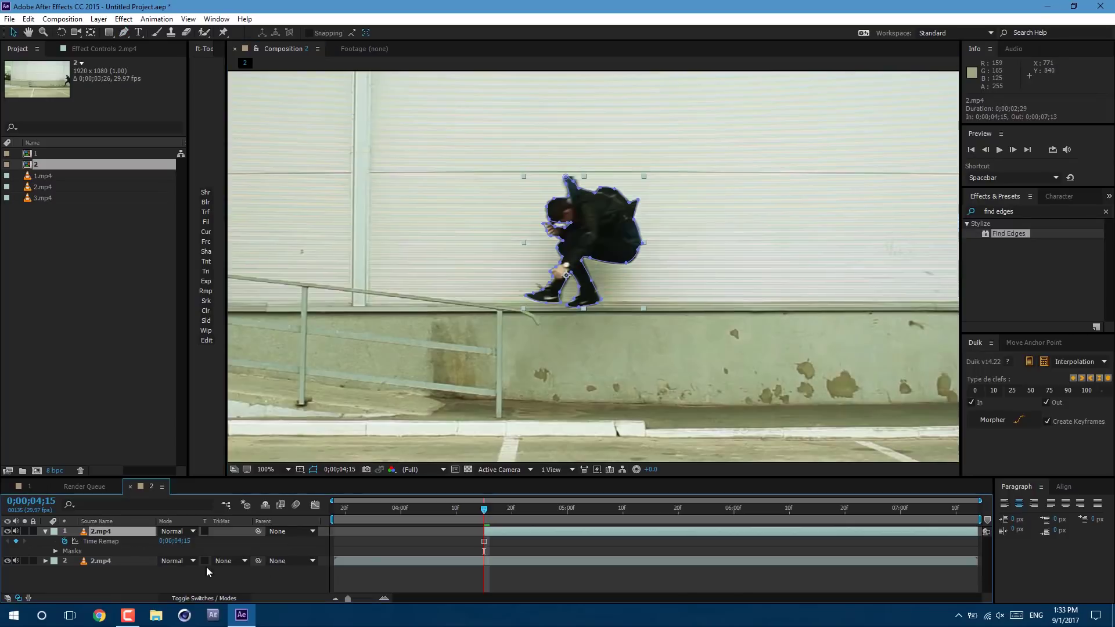
- Set the Mask Feather to 3 pixels
{"action": "key", "text": "f"}
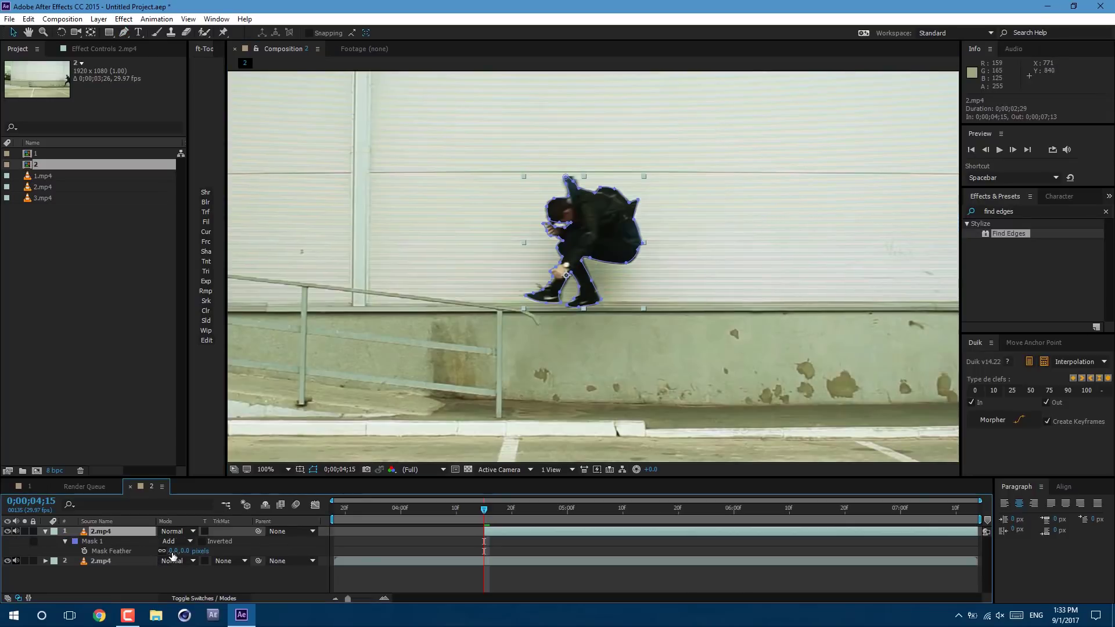
{"action": "left_click", "coordinate": [173, 552]}
{"action": "type", "text": "3"}
{"action": "key", "text": "Return"}
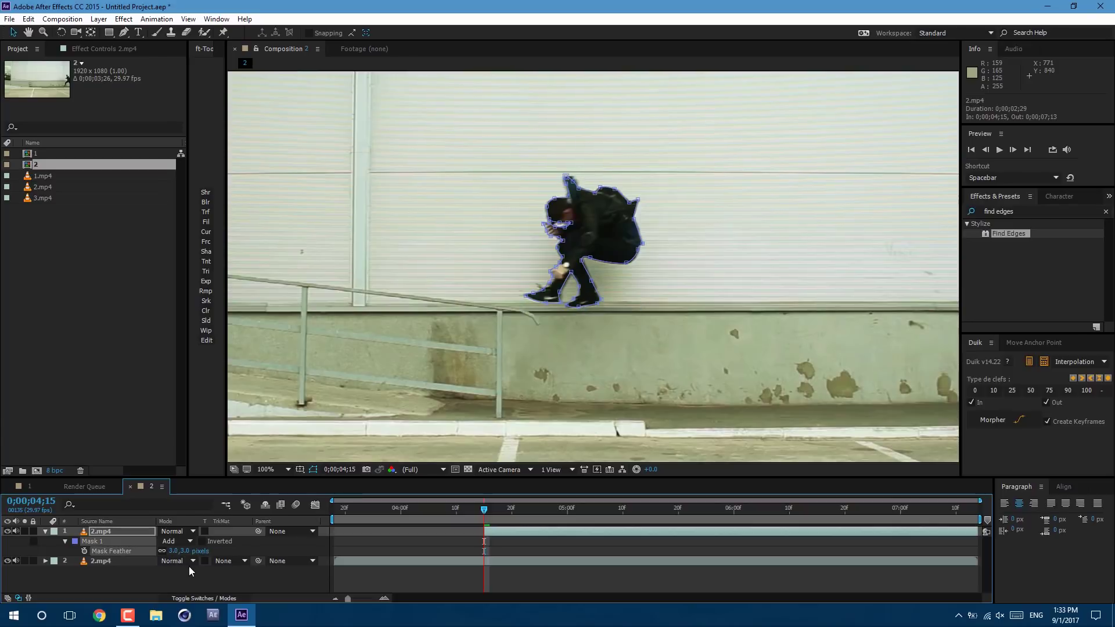
- Move the layer's anchor point from the hand down near the skater's feet
{"action": "left_click", "coordinate": [189, 580]}
{"action": "left_click", "coordinate": [123, 532]}
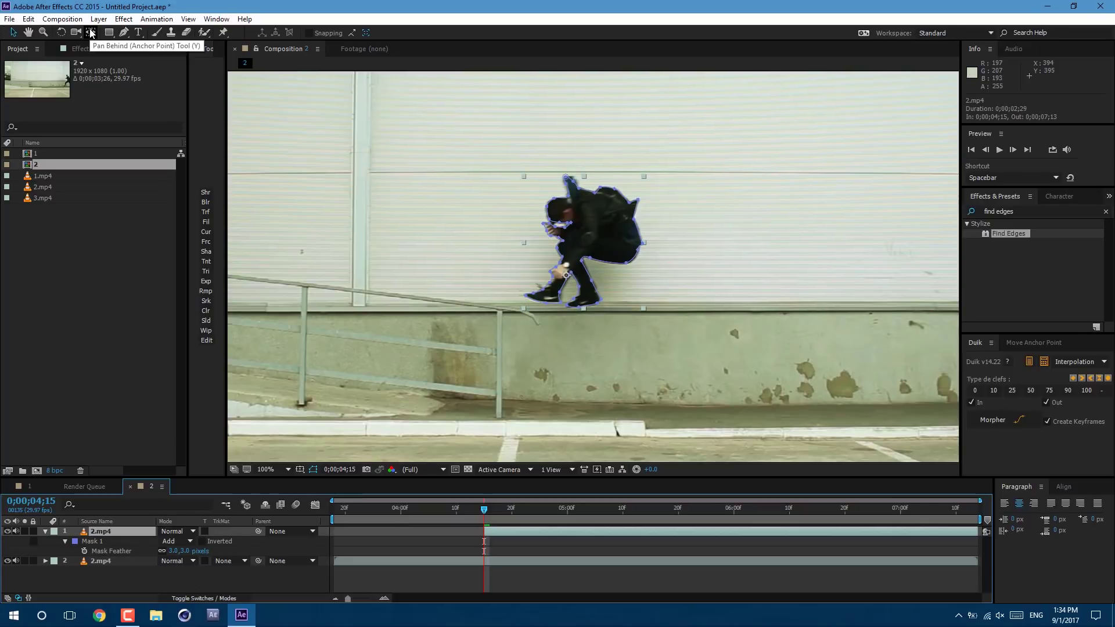
{"action": "left_click", "coordinate": [90, 32]}
{"action": "left_click_drag", "start_coordinate": [567, 274], "coordinate": [501, 306]}
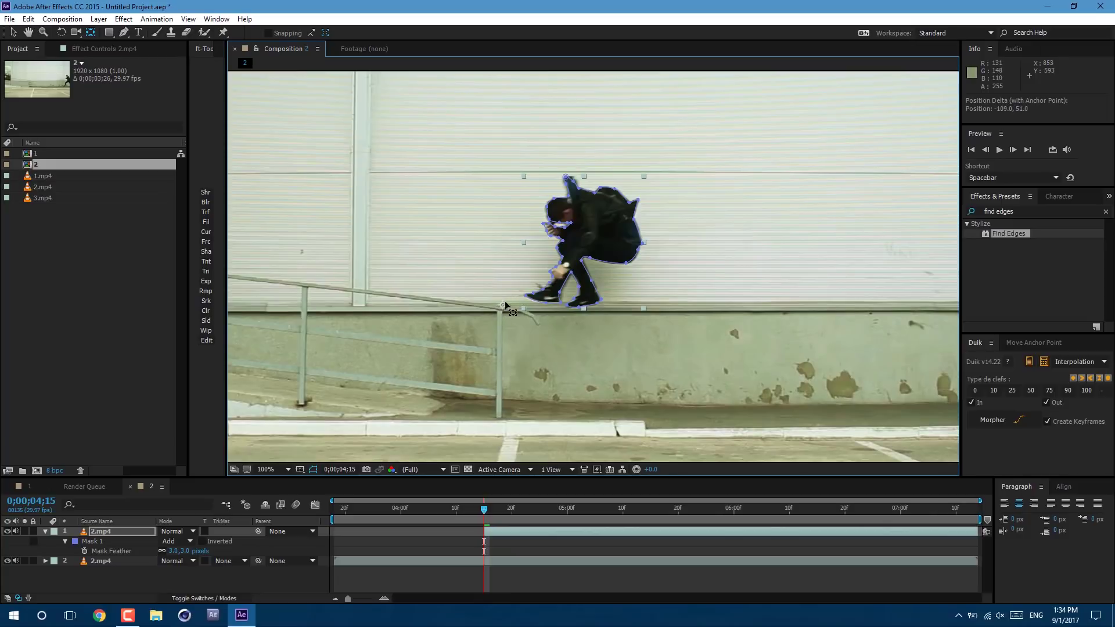
- Keyframe the skater's Scale from 100% at 4;15 down to 0 at 4;26
{"action": "left_click", "coordinate": [61, 543]}
{"action": "key", "text": "s"}
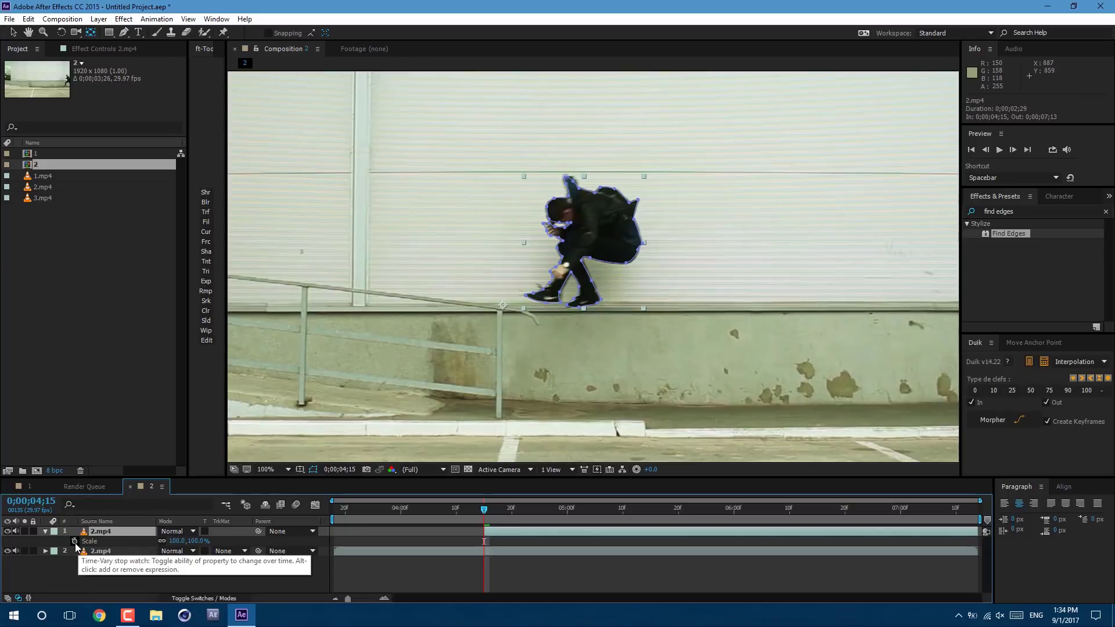
{"action": "left_click", "coordinate": [74, 541]}
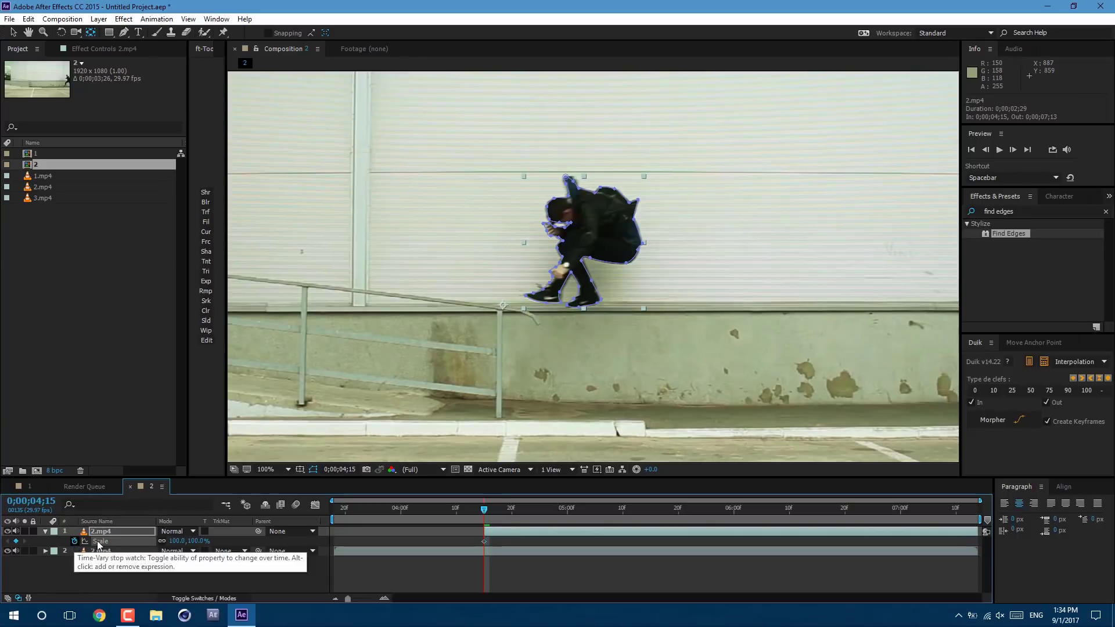
{"action": "left_click", "coordinate": [547, 516]}
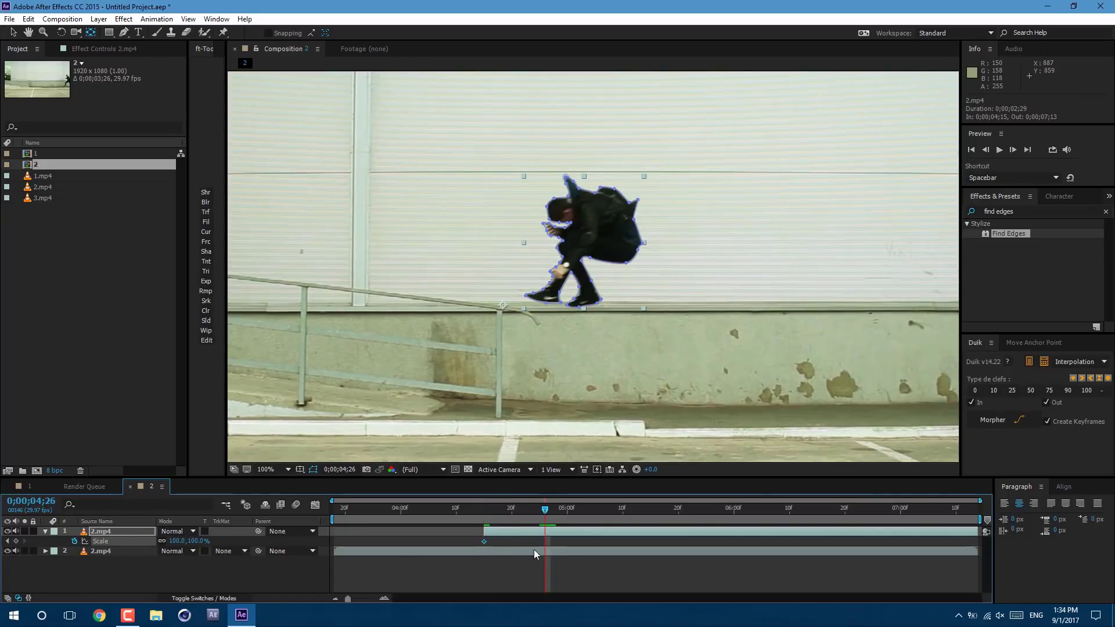
{"action": "left_click", "coordinate": [194, 540]}
{"action": "type", "text": "0"}
{"action": "key", "text": "Return"}
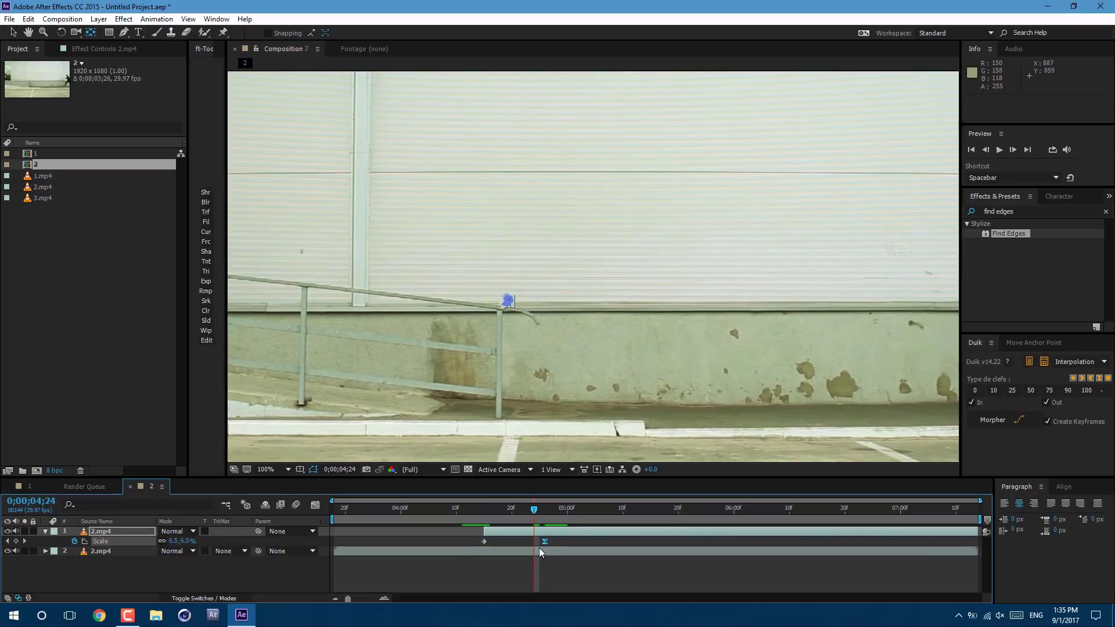
- Add Rotation keyframes tilting him to about -12° by 4;26, ease them, and preview
{"action": "left_click", "coordinate": [538, 564]}
{"action": "left_click", "coordinate": [483, 511]}
{"action": "left_click", "coordinate": [493, 530]}
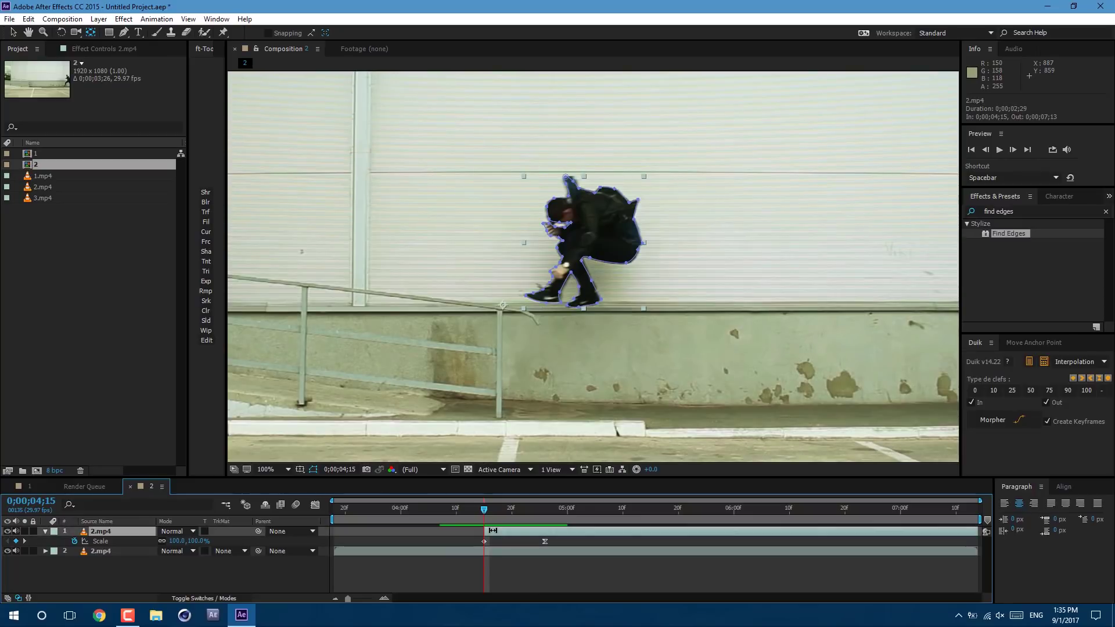
{"action": "key", "text": "shift+r"}
{"action": "left_click", "coordinate": [75, 551]}
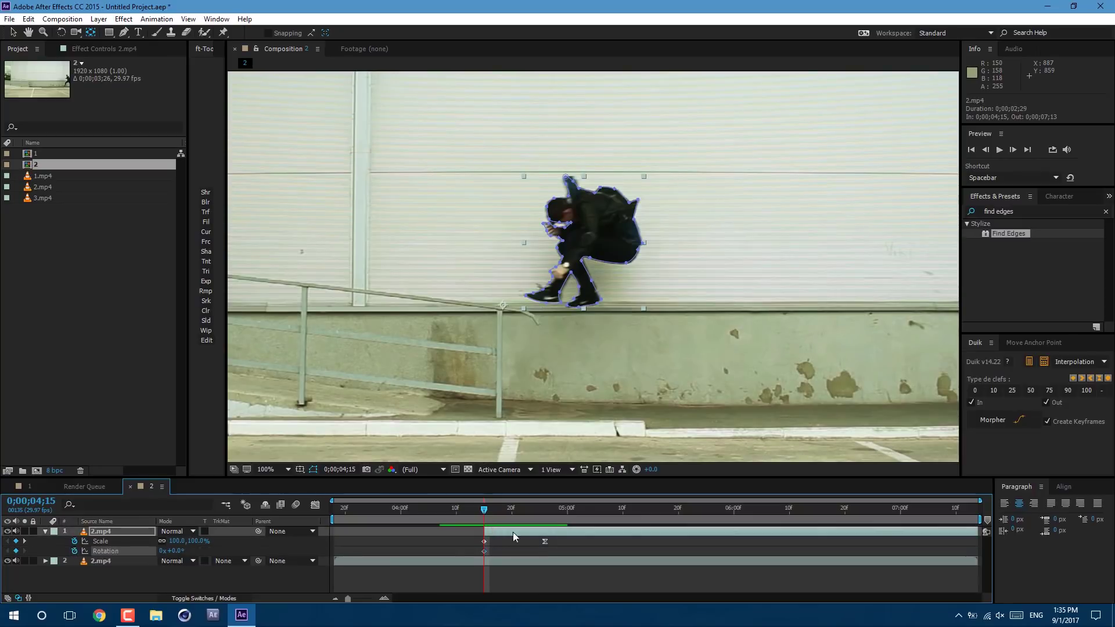
{"action": "left_click_drag", "start_coordinate": [539, 513], "coordinate": [517, 513]}
{"action": "left_click_drag", "start_coordinate": [171, 551], "coordinate": [158, 550]}
{"action": "left_click_drag", "start_coordinate": [517, 551], "coordinate": [543, 555]}
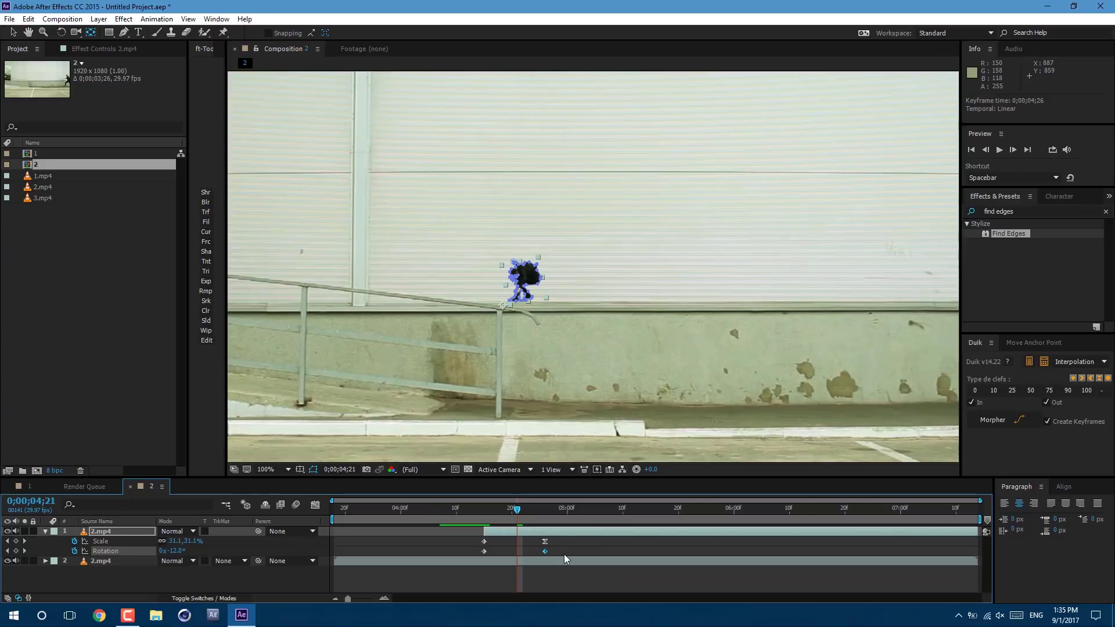
{"action": "key", "text": "F9"}
{"action": "key", "text": "space"}
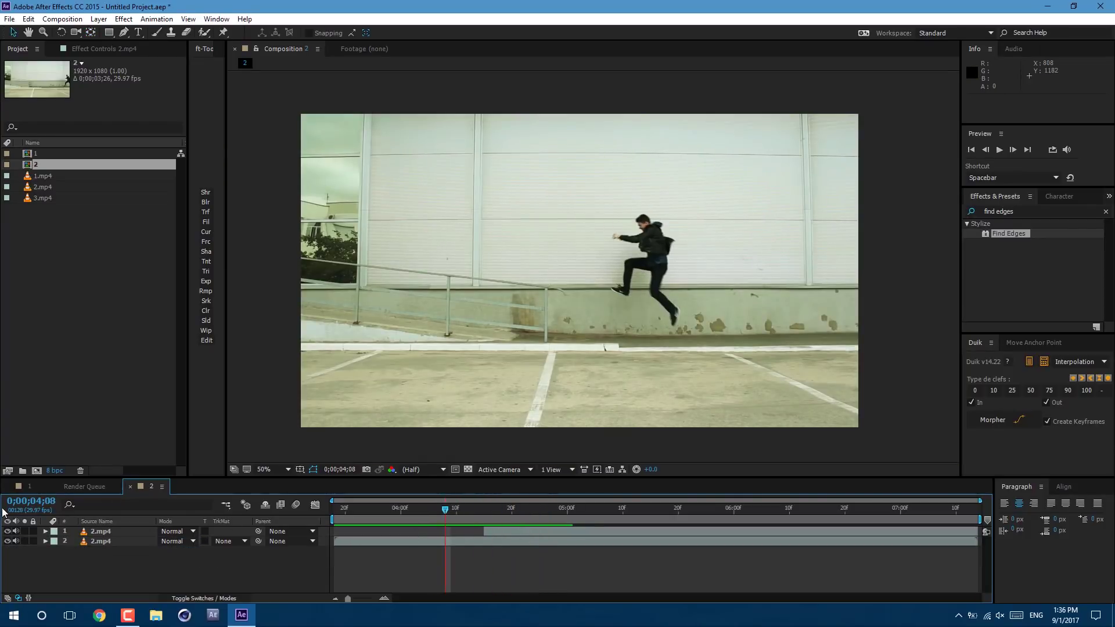
- Build composition '3' from the 3.mp4 running-man clip
{"action": "left_click", "coordinate": [31, 486]}
{"action": "left_click", "coordinate": [148, 486]}
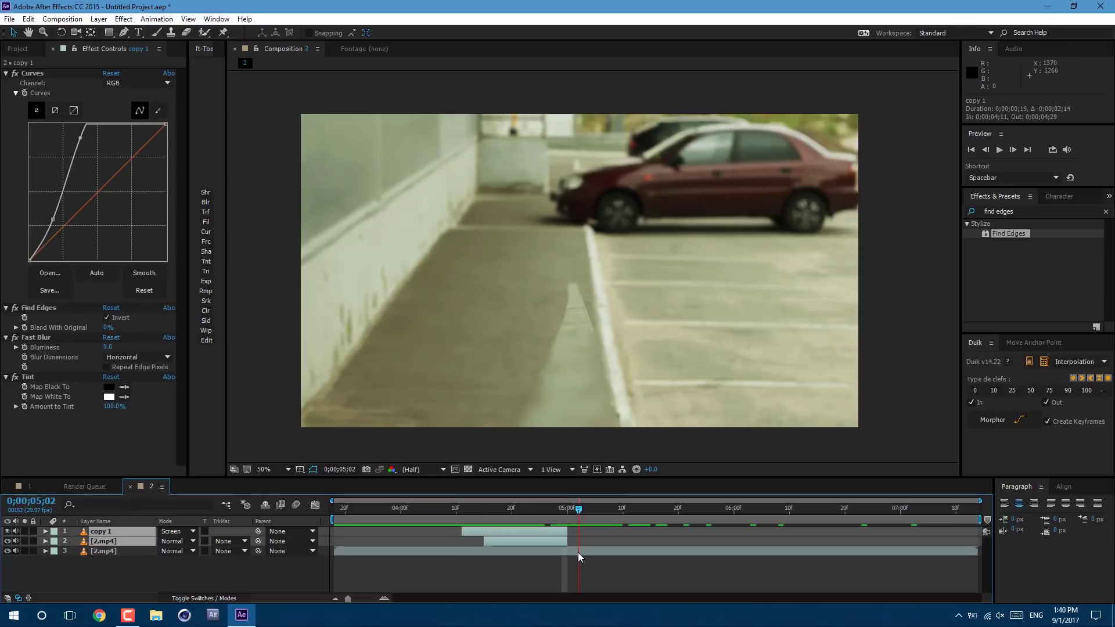
{"action": "key", "text": "Page_Up"}
{"action": "key", "text": "Page_Up"}
{"action": "key", "text": "Page_Up"}
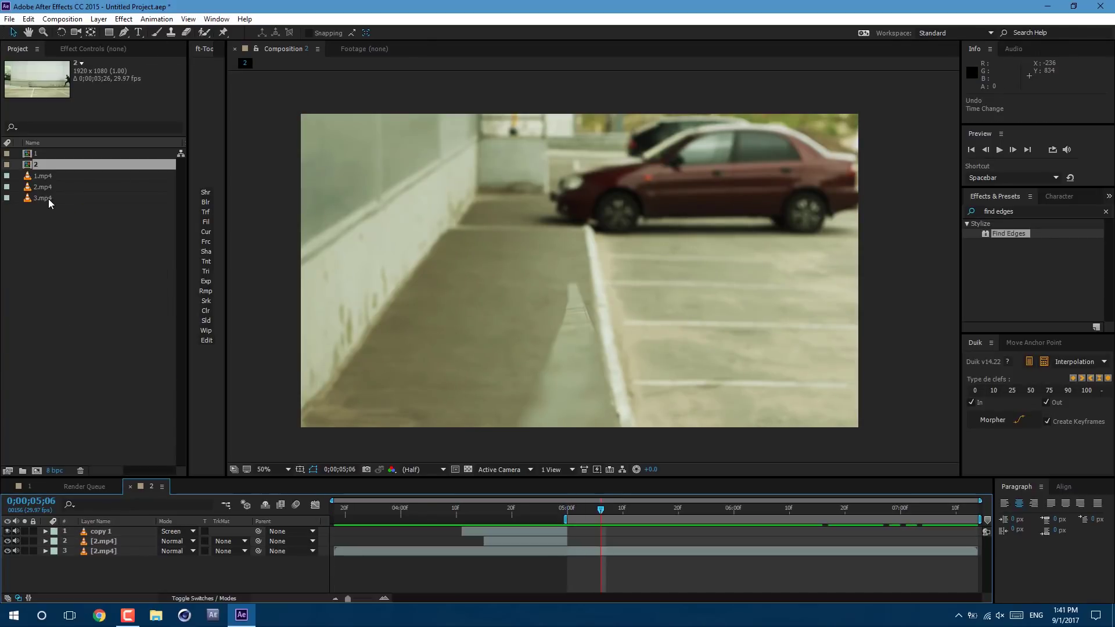
{"action": "left_click", "coordinate": [50, 198]}
{"action": "left_click_drag", "start_coordinate": [53, 197], "coordinate": [38, 472]}
{"action": "left_click_drag", "start_coordinate": [337, 513], "coordinate": [297, 567]}
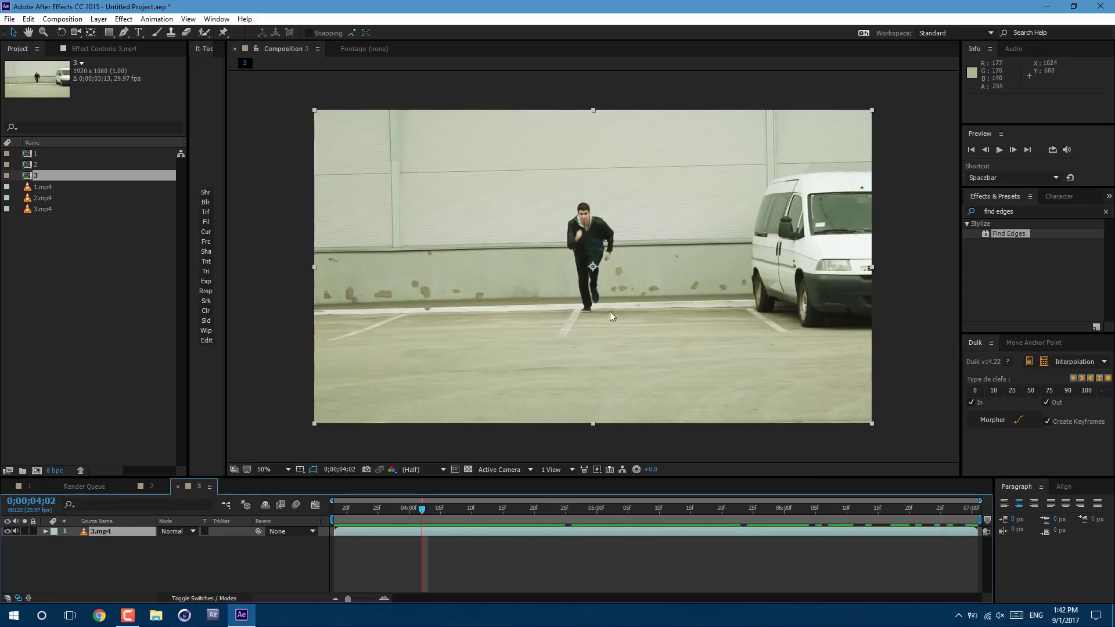
- Scrub to 6;13, after the man leaves the shot, and duplicate the 3.mp4 layer
{"action": "left_click_drag", "start_coordinate": [419, 510], "coordinate": [497, 522]}
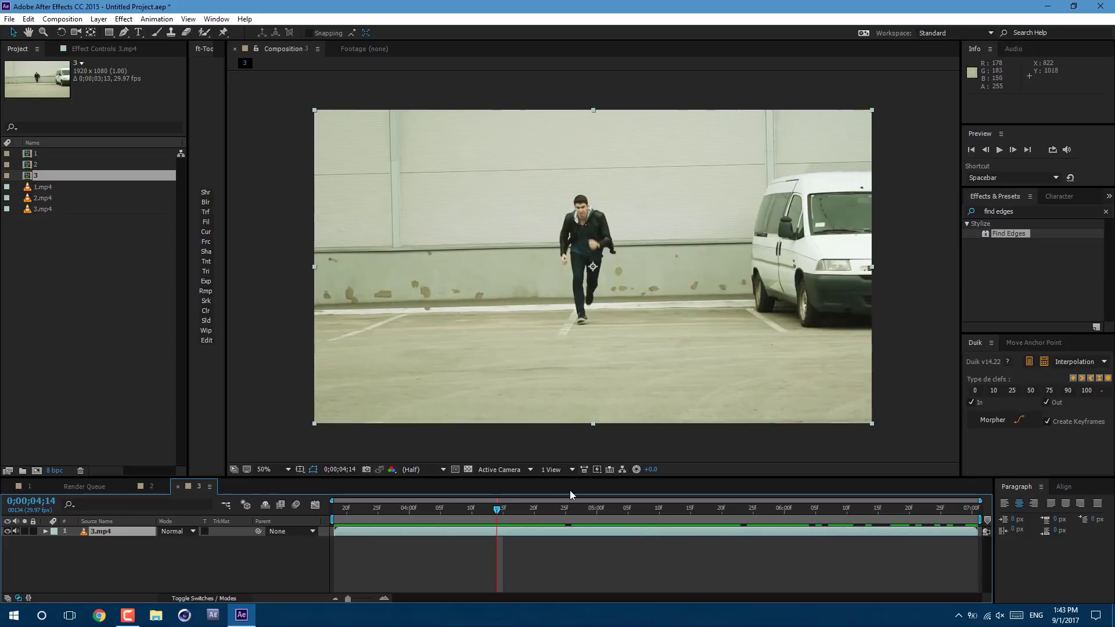
{"action": "left_click_drag", "start_coordinate": [521, 514], "coordinate": [858, 545]}
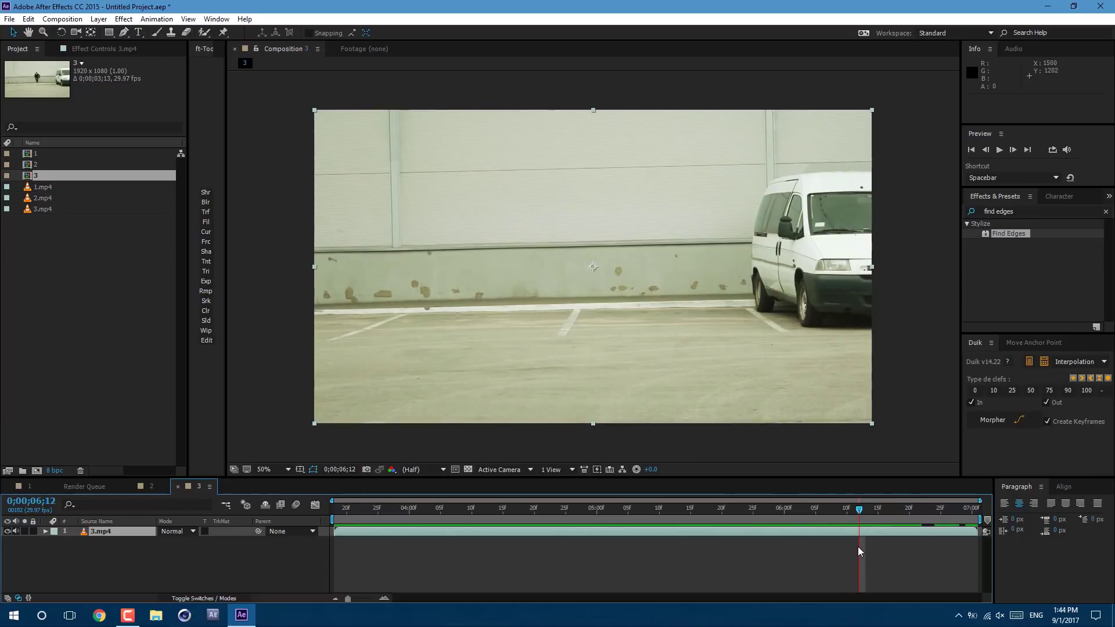
{"action": "mouse_move", "coordinate": [860, 508]}
{"action": "left_mouse_down"}
{"action": "mouse_move", "coordinate": [847, 511]}
{"action": "mouse_move", "coordinate": [863, 519]}
{"action": "left_mouse_up"}
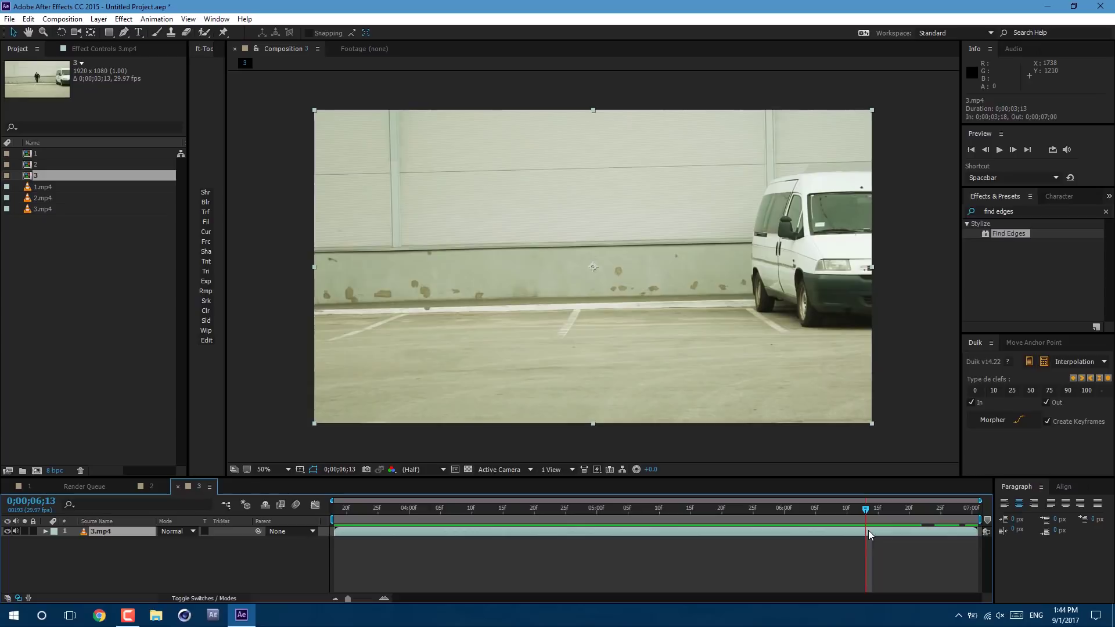
{"action": "key", "text": "ctrl+d"}
- Freeze one 3.mp4 copy on the empty-background frame and hide that frozen layer
{"action": "right_click", "coordinate": [869, 531]}
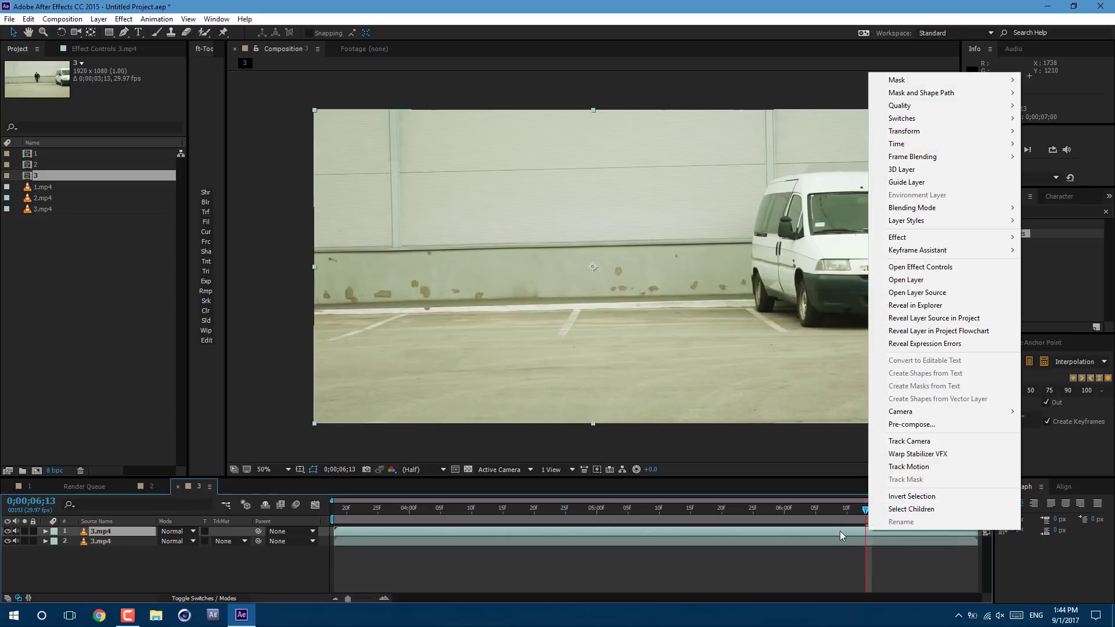
{"action": "mouse_move", "coordinate": [912, 145]}
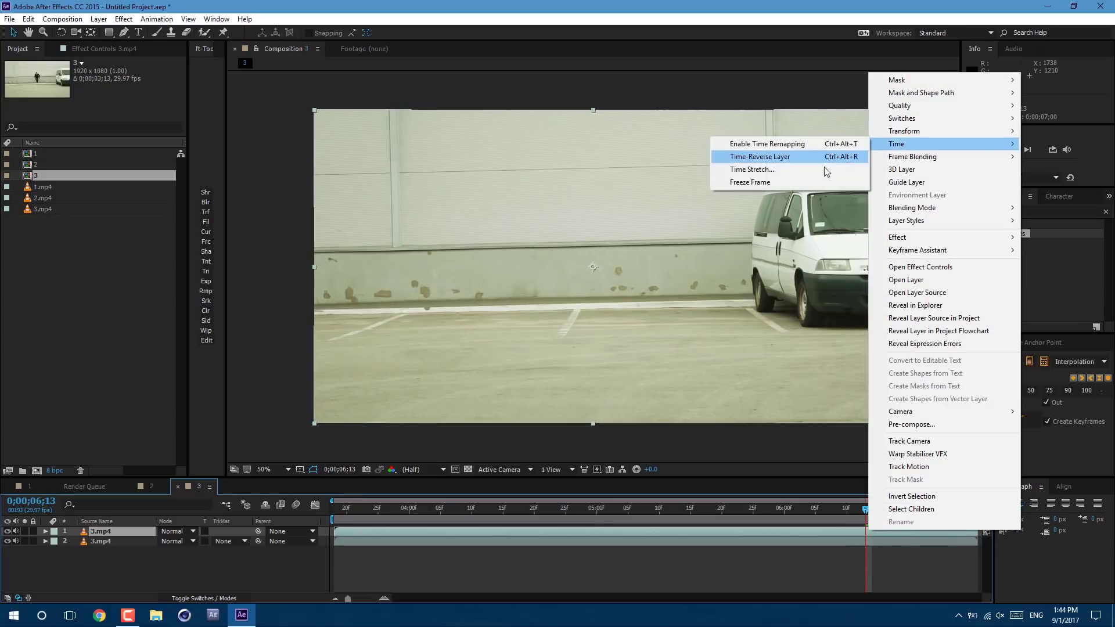
{"action": "left_click", "coordinate": [810, 182]}
{"action": "left_click", "coordinate": [709, 508]}
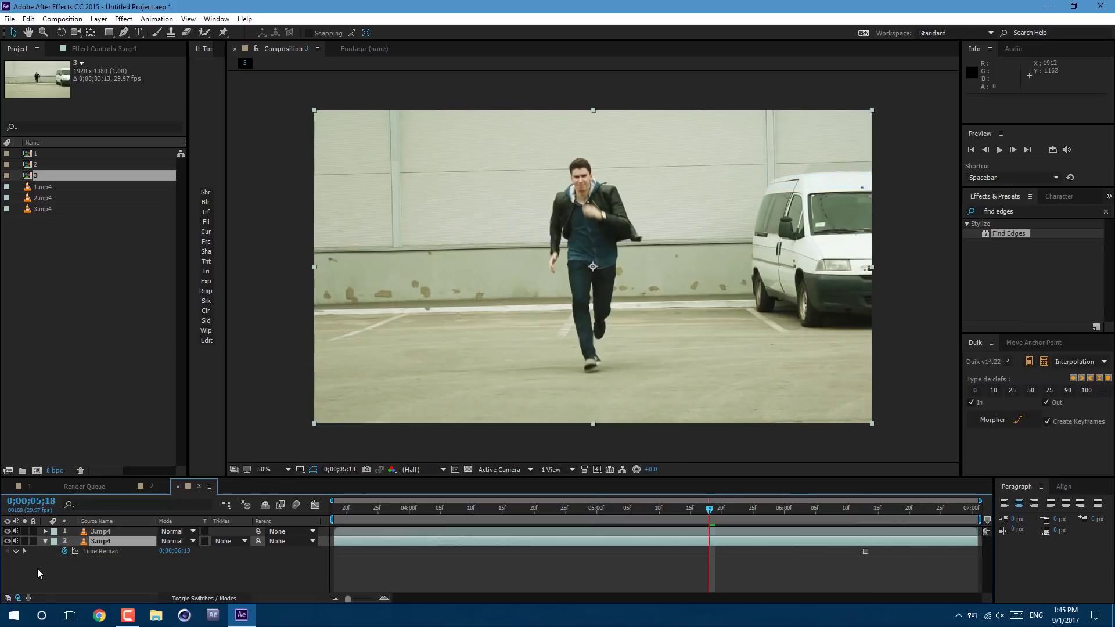
{"action": "left_click", "coordinate": [7, 541]}
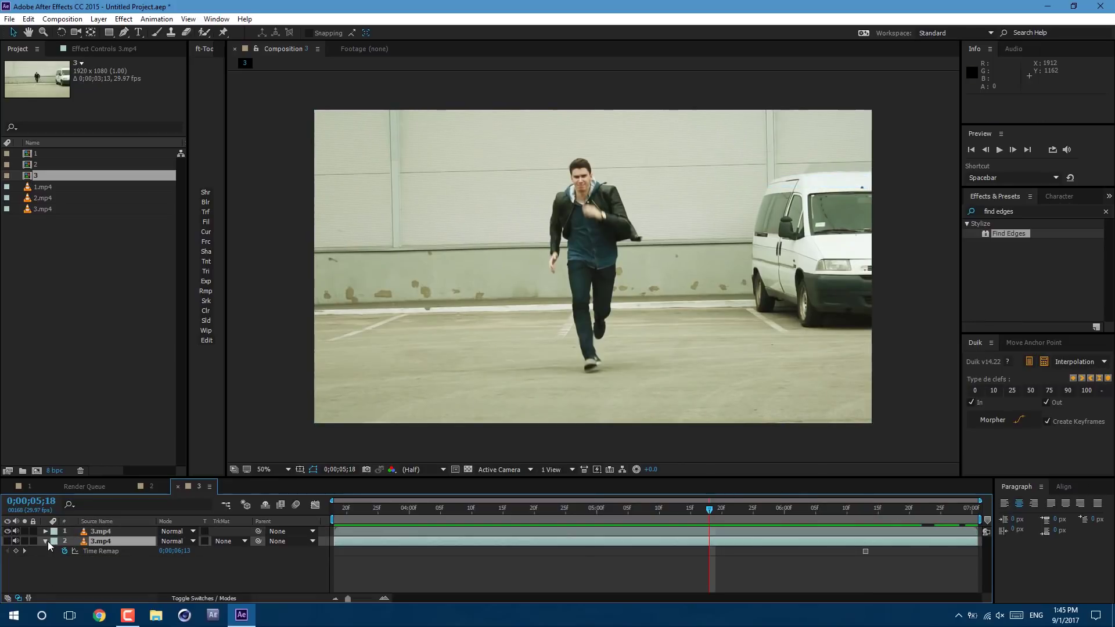
{"action": "left_click", "coordinate": [45, 541]}
- End the work area at 6;00 and trim composition 3 to it
{"action": "left_click", "coordinate": [581, 531]}
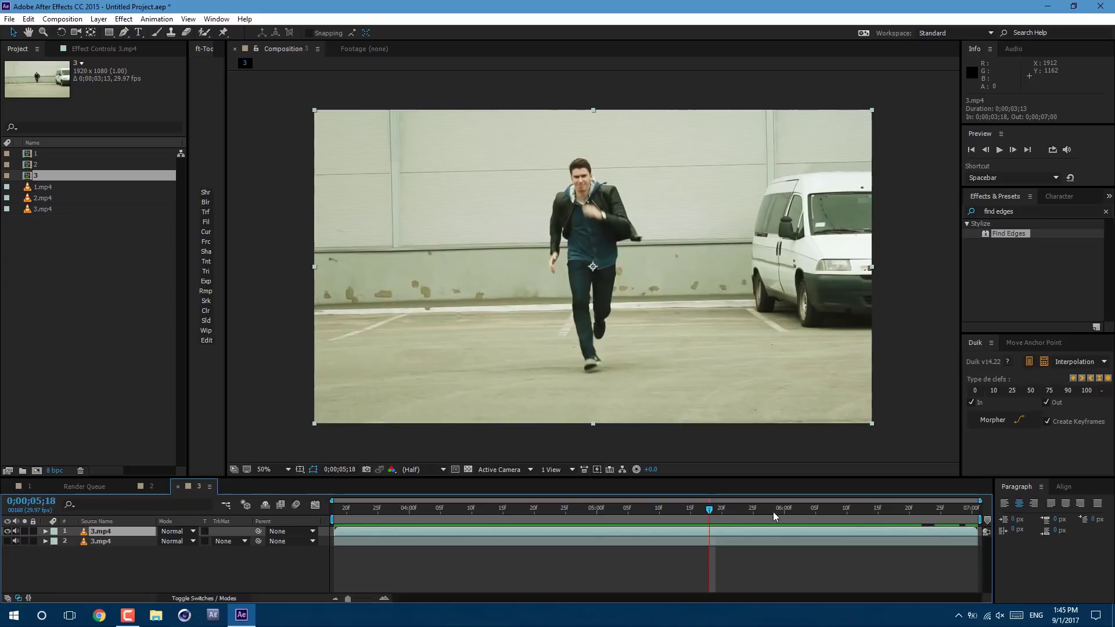
{"action": "left_click", "coordinate": [783, 513]}
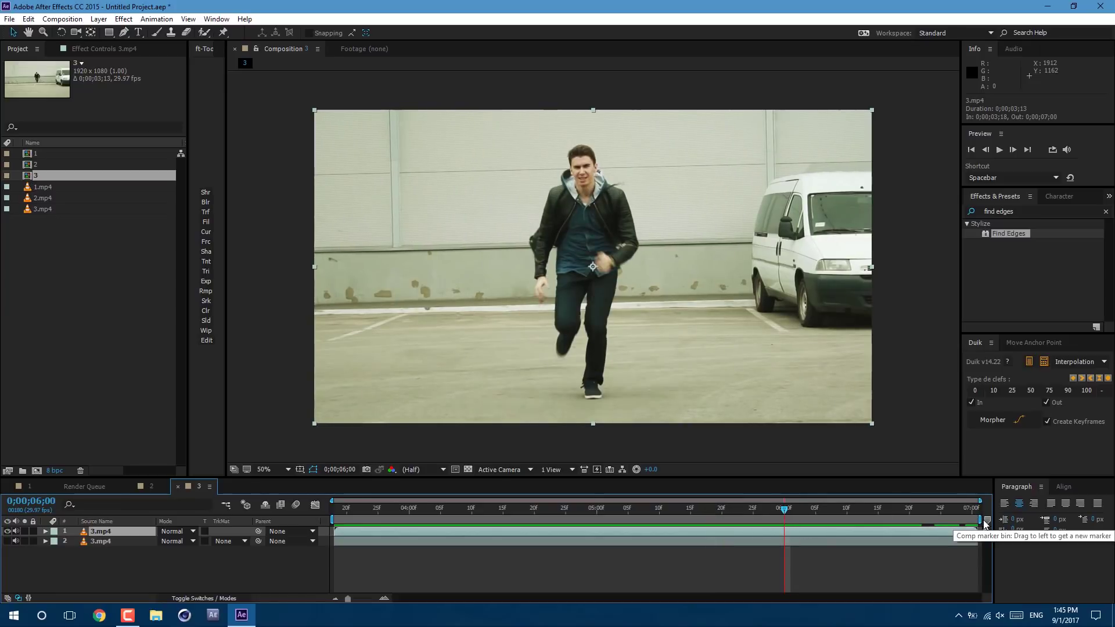
{"action": "left_click_drag", "start_coordinate": [978, 518], "coordinate": [778, 536]}
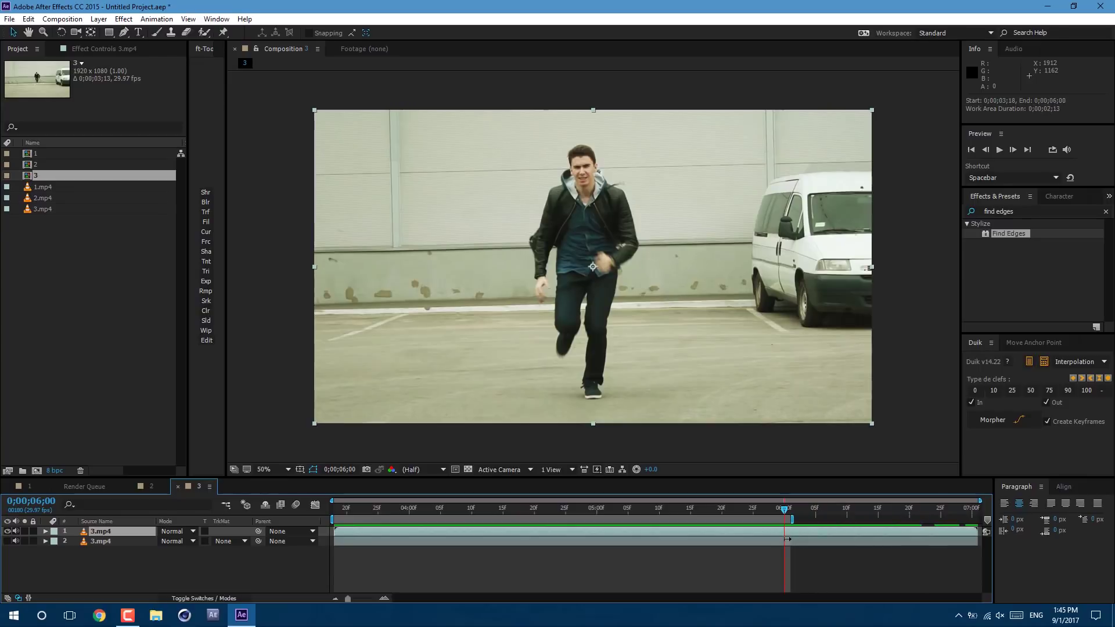
{"action": "right_click", "coordinate": [722, 517]}
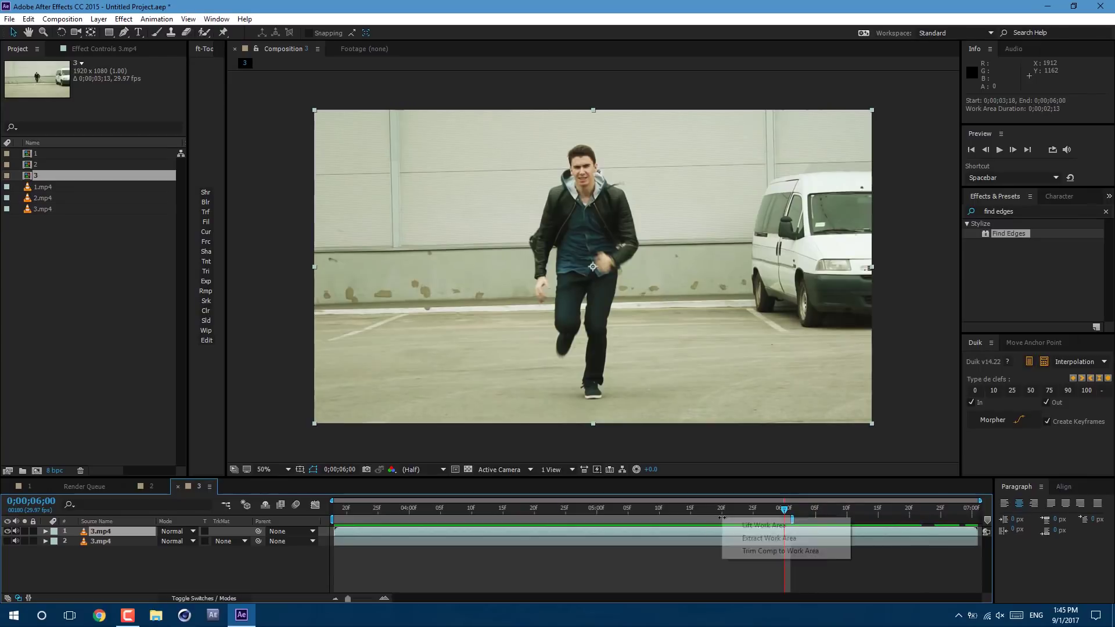
{"action": "left_click", "coordinate": [799, 556]}
{"action": "left_click", "coordinate": [128, 21]}
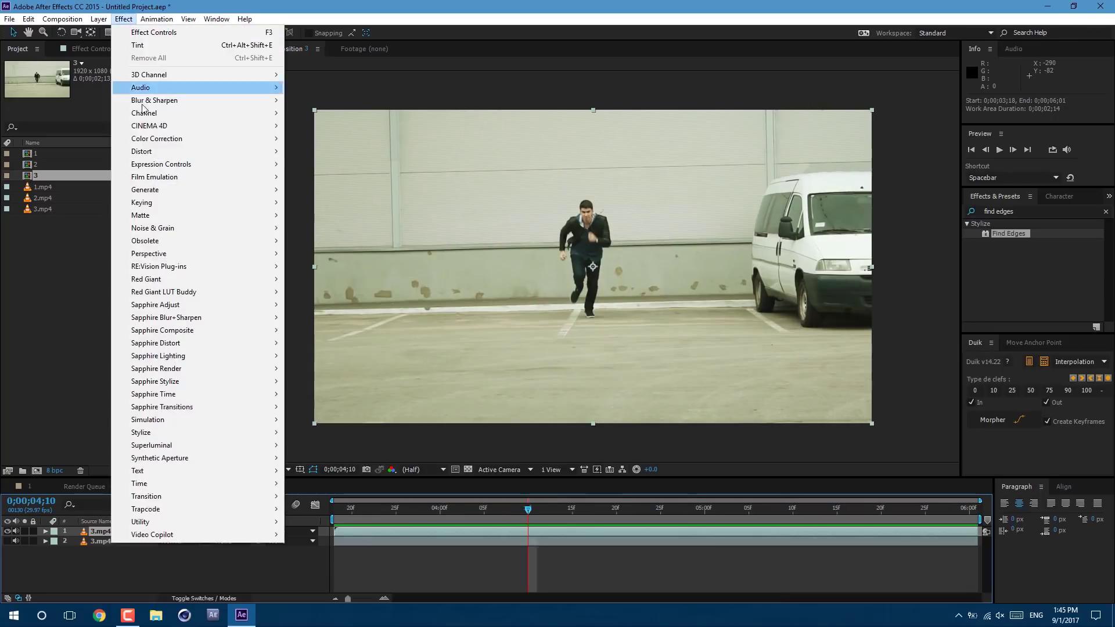
- Apply Difference Matte to the top 3.mp4 layer with Difference Layer set to 2. 3.mp4
{"action": "mouse_move", "coordinate": [233, 202]}
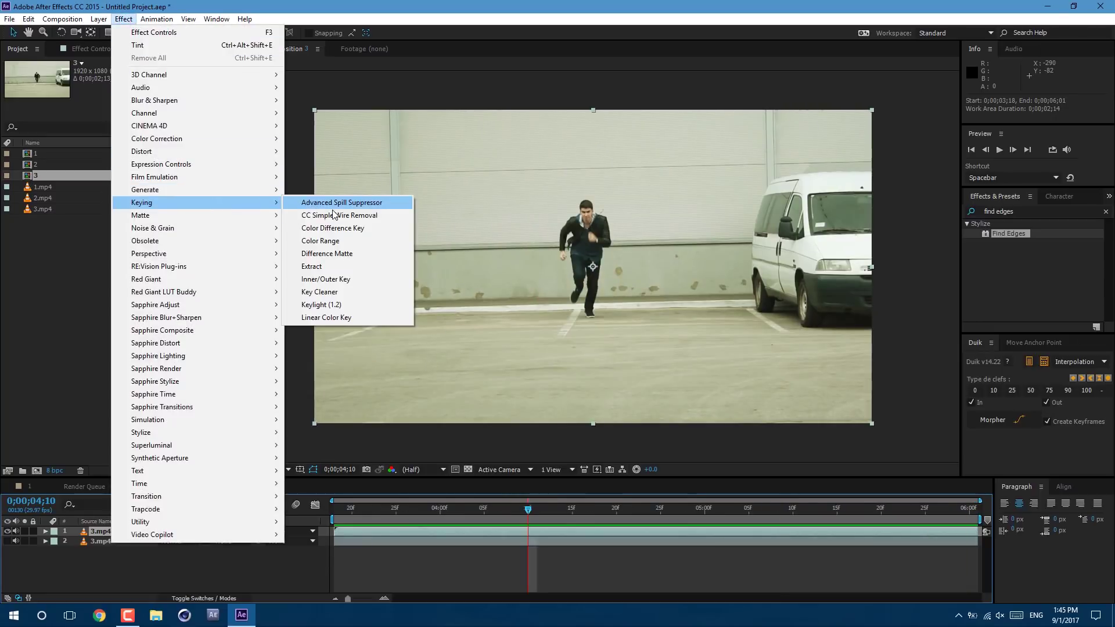
{"action": "left_click", "coordinate": [337, 255]}
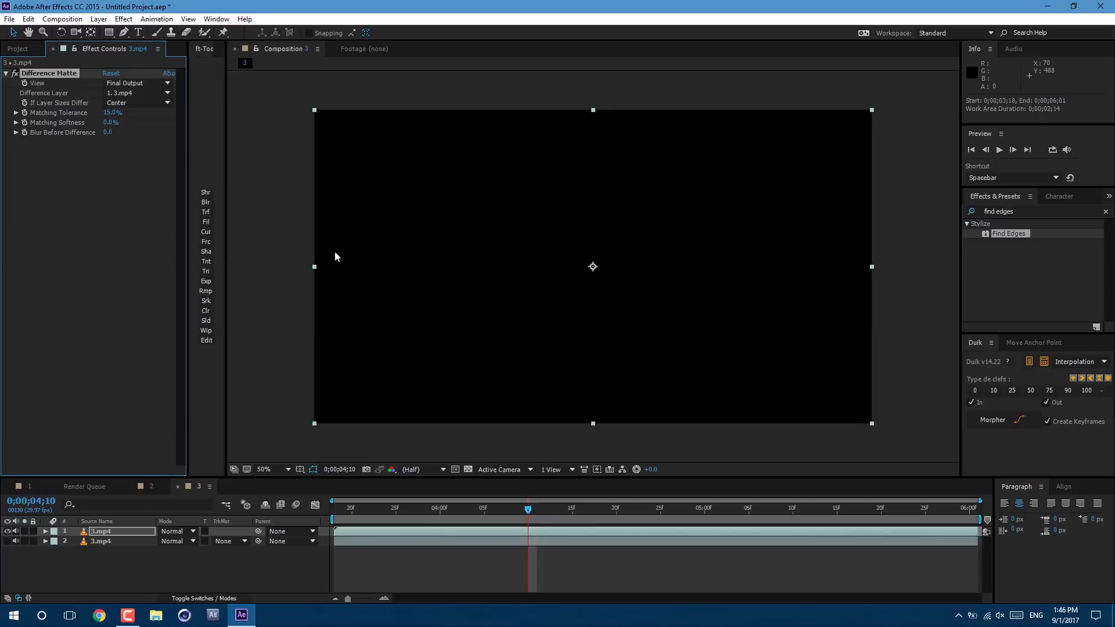
{"action": "left_click", "coordinate": [138, 93]}
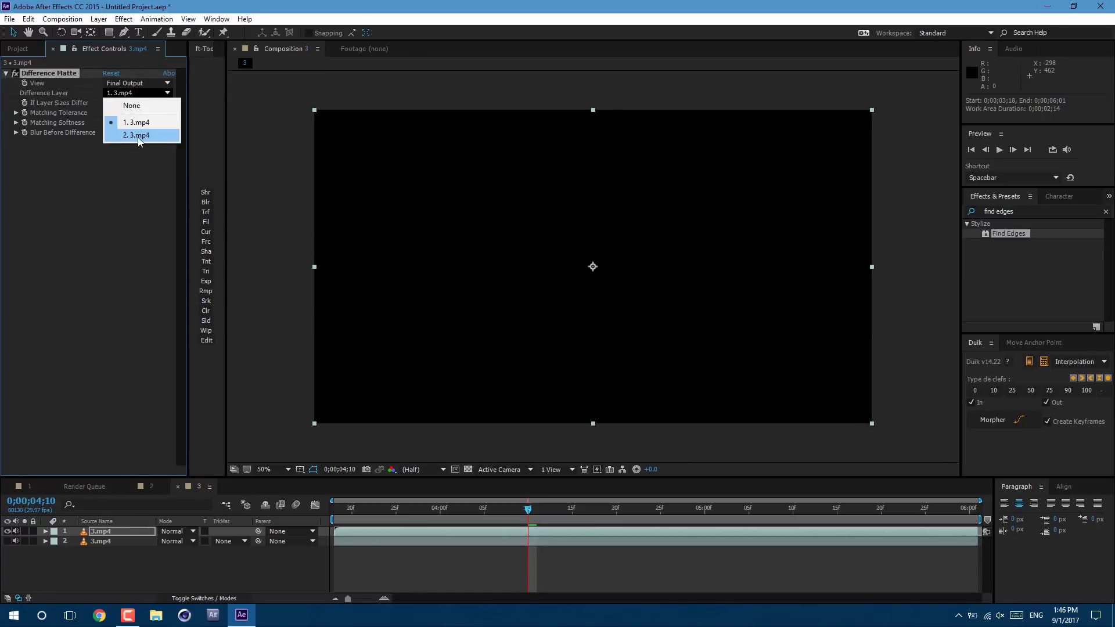
{"action": "left_click", "coordinate": [139, 134]}
- Scrub and play back the timeline to check the isolated running man
{"action": "left_click_drag", "start_coordinate": [496, 509], "coordinate": [475, 531]}
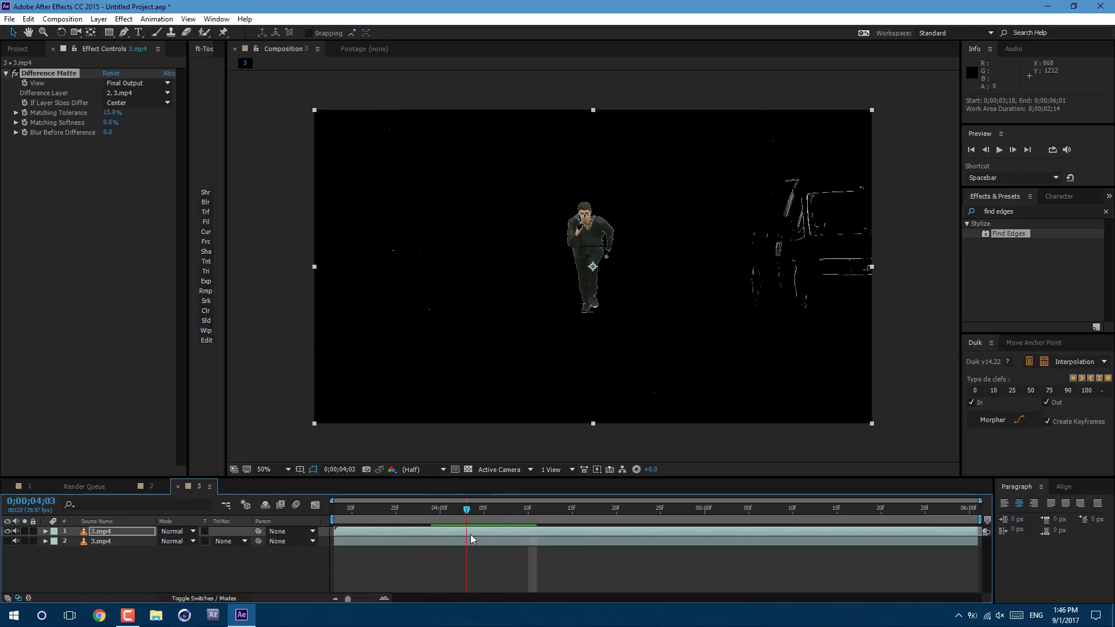
{"action": "left_click", "coordinate": [110, 532]}
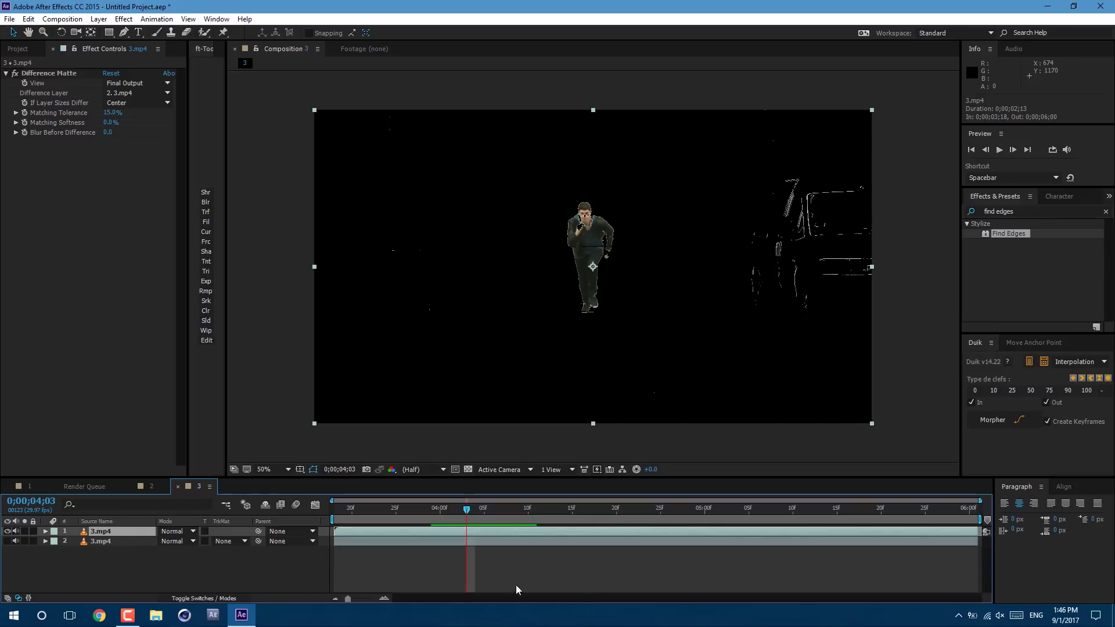
{"action": "left_click_drag", "start_coordinate": [441, 509], "coordinate": [483, 530]}
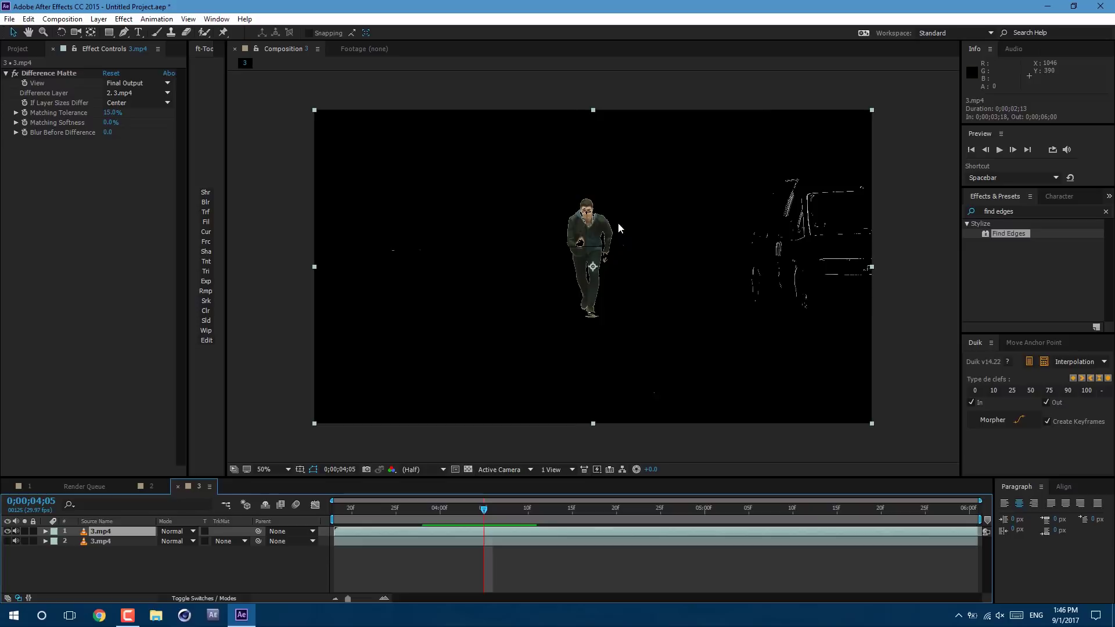
{"action": "key", "text": "space"}
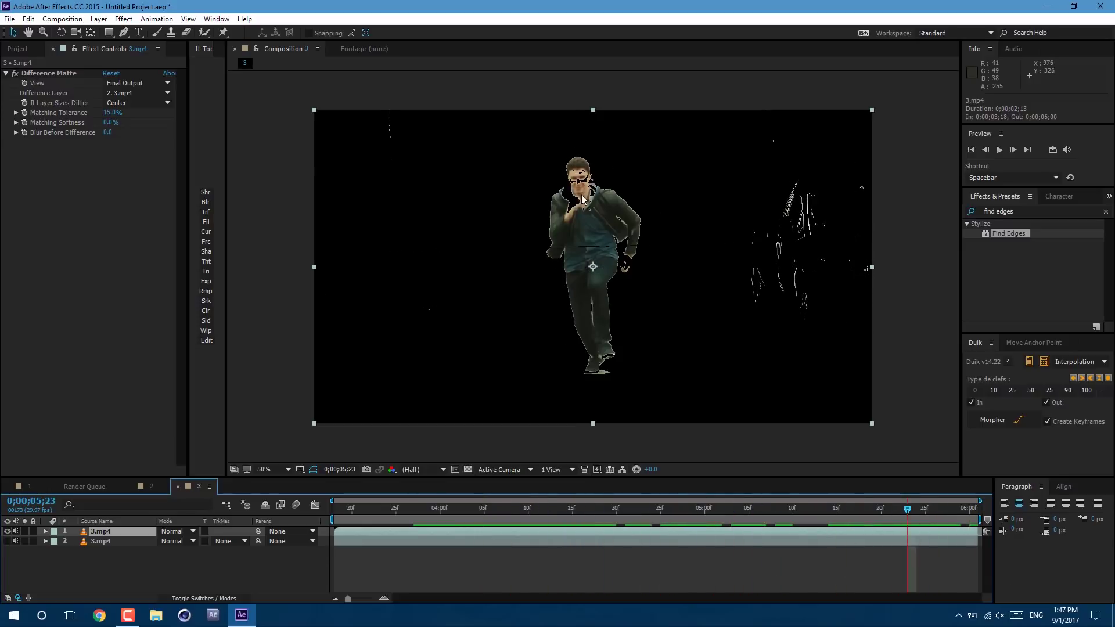
- Tighten the Matching Tolerance, add Matte Choker, and set Blur Before Difference to 2
{"action": "left_click", "coordinate": [112, 114]}
{"action": "type", "text": "19"}
{"action": "key", "text": "Return"}
{"action": "left_click", "coordinate": [1012, 209]}
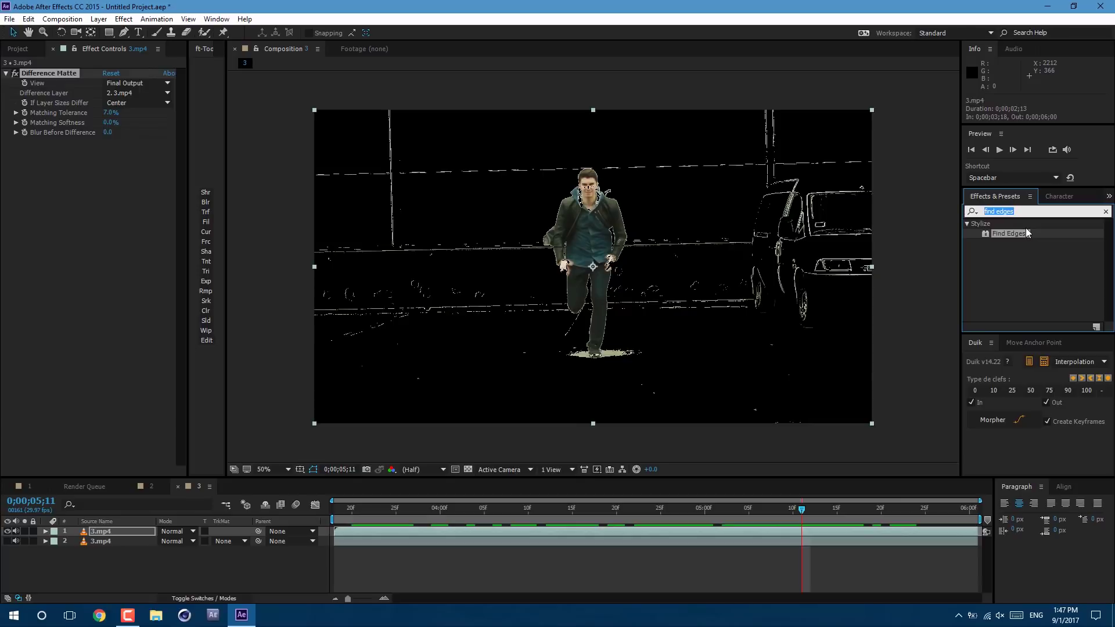
{"action": "type", "text": "matte cho"}
{"action": "left_click_drag", "start_coordinate": [1012, 232], "coordinate": [127, 264]}
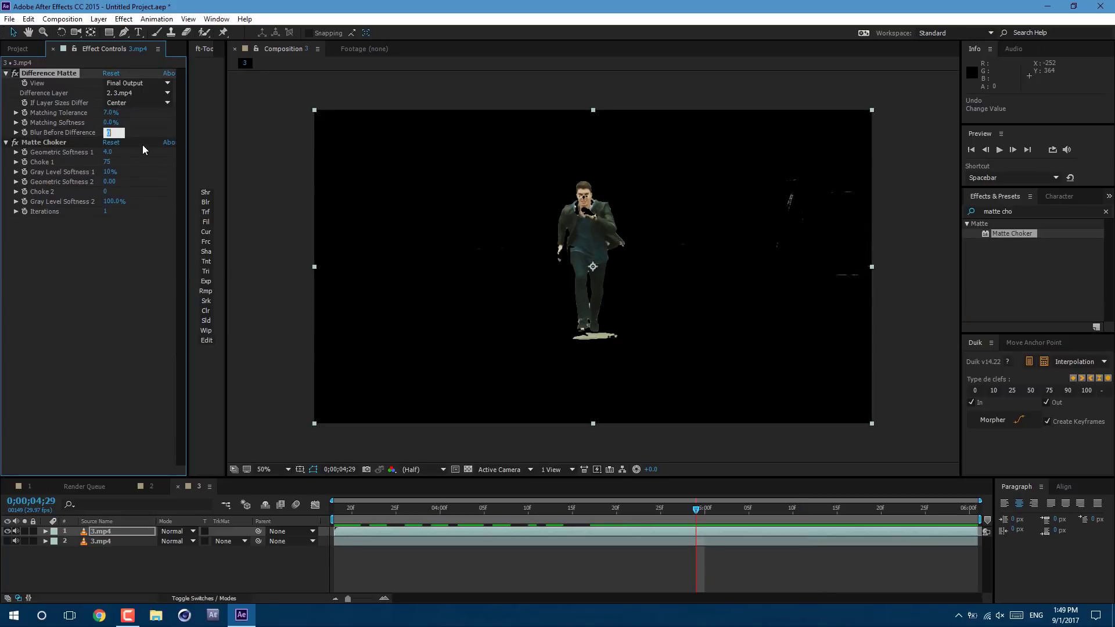
{"action": "type", "text": "2"}
{"action": "key", "text": "Return"}
{"action": "left_click_drag", "start_coordinate": [695, 508], "coordinate": [660, 545]}
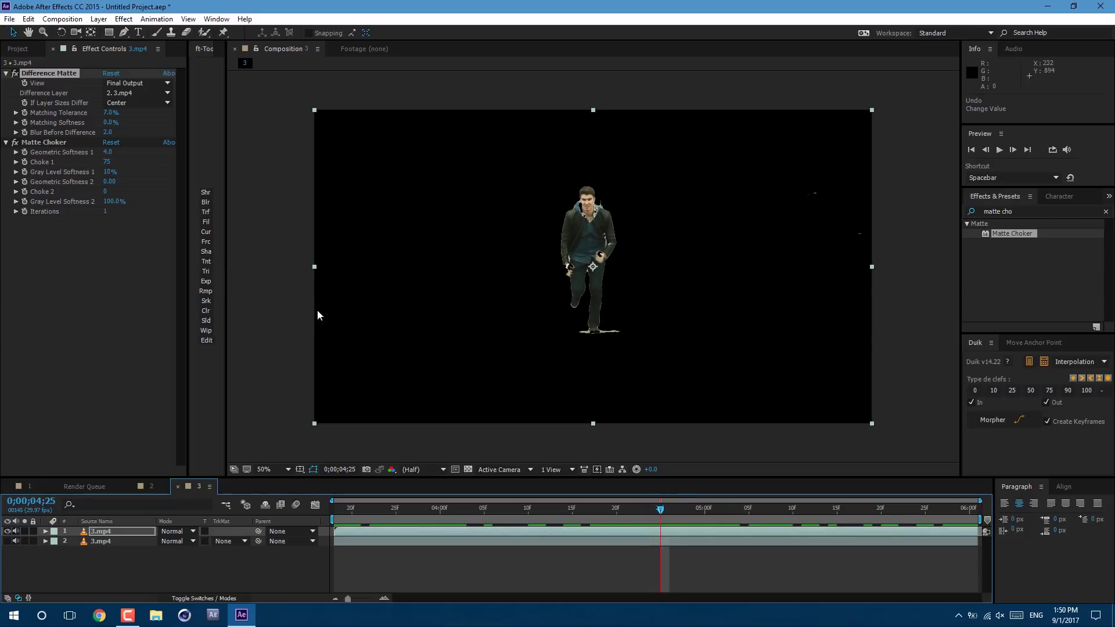
- Mask the running man with a rectangle, preview it, then open the parking-lot composition
{"action": "left_click", "coordinate": [108, 33]}
{"action": "mouse_move", "coordinate": [493, 117]}
{"action": "left_mouse_down"}
{"action": "mouse_move", "coordinate": [696, 426]}
{"action": "mouse_move", "coordinate": [696, 456]}
{"action": "left_mouse_up"}
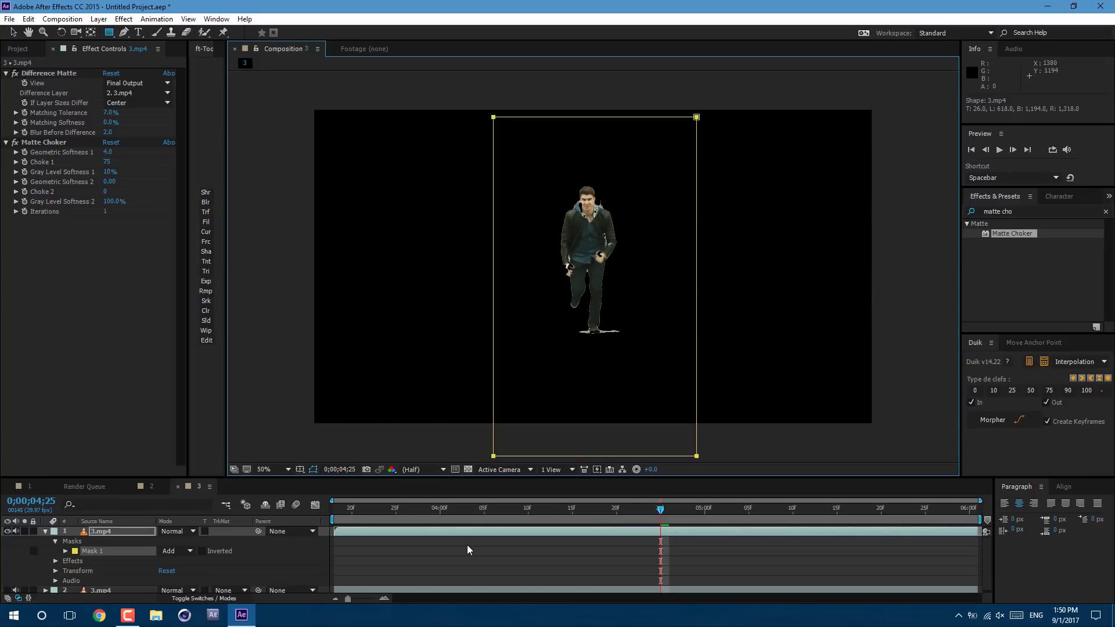
{"action": "left_click", "coordinate": [153, 501]}
{"action": "key", "text": "space"}
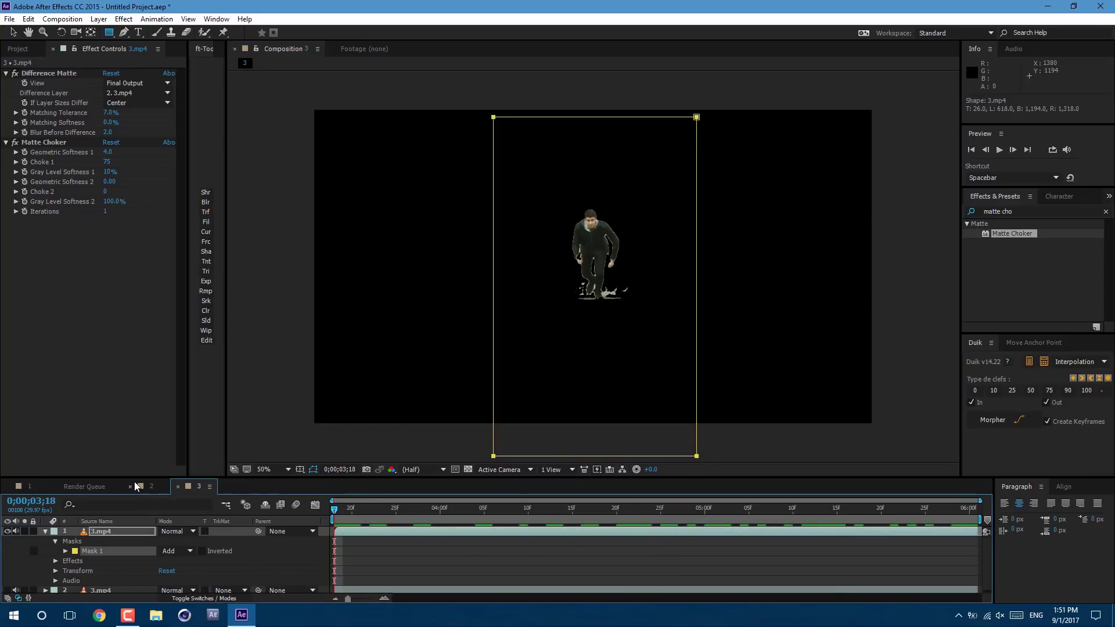
{"action": "left_click", "coordinate": [149, 487]}
{"action": "left_click", "coordinate": [24, 51]}
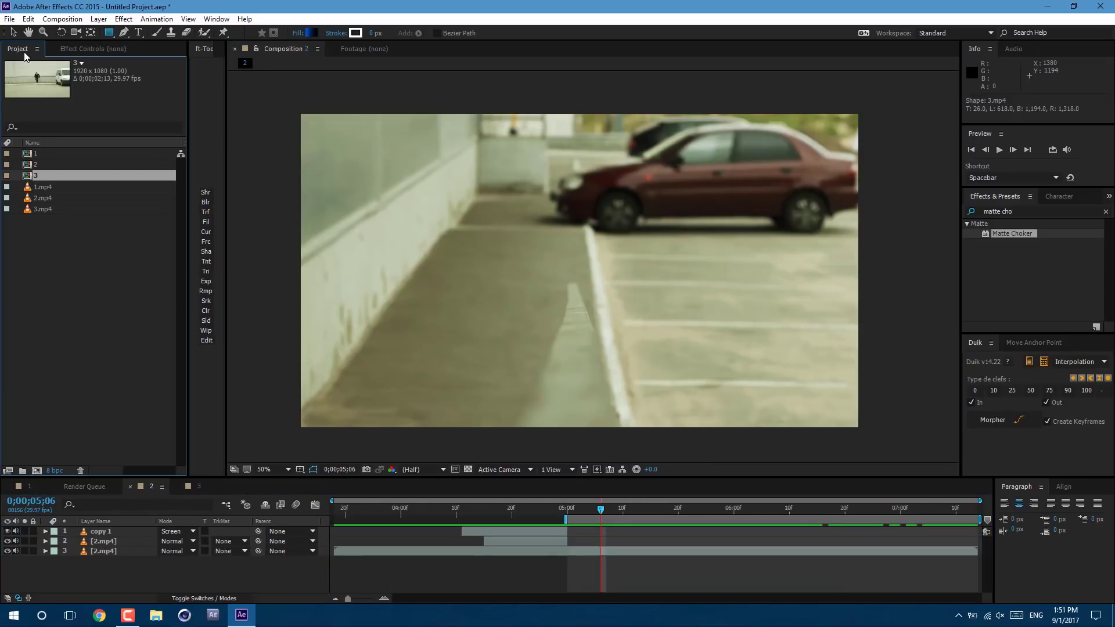
- Place composition 3 in the parking shot at 35% scale, lowered onto the walkway
{"action": "key", "text": "ctrl+z"}
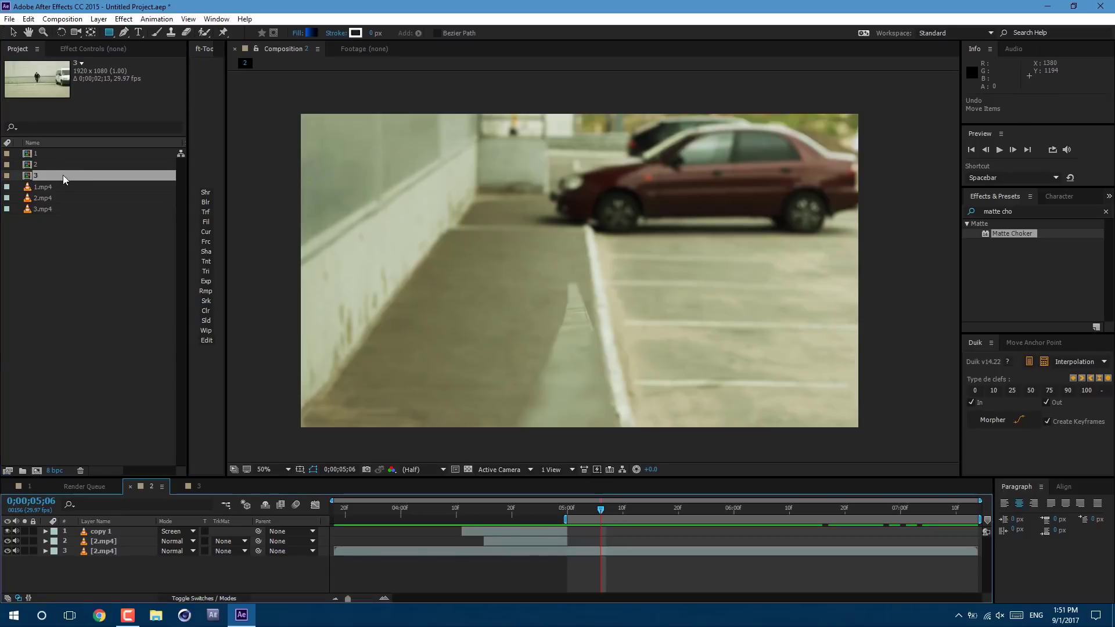
{"action": "left_click_drag", "start_coordinate": [61, 175], "coordinate": [129, 530]}
{"action": "key", "text": "s"}
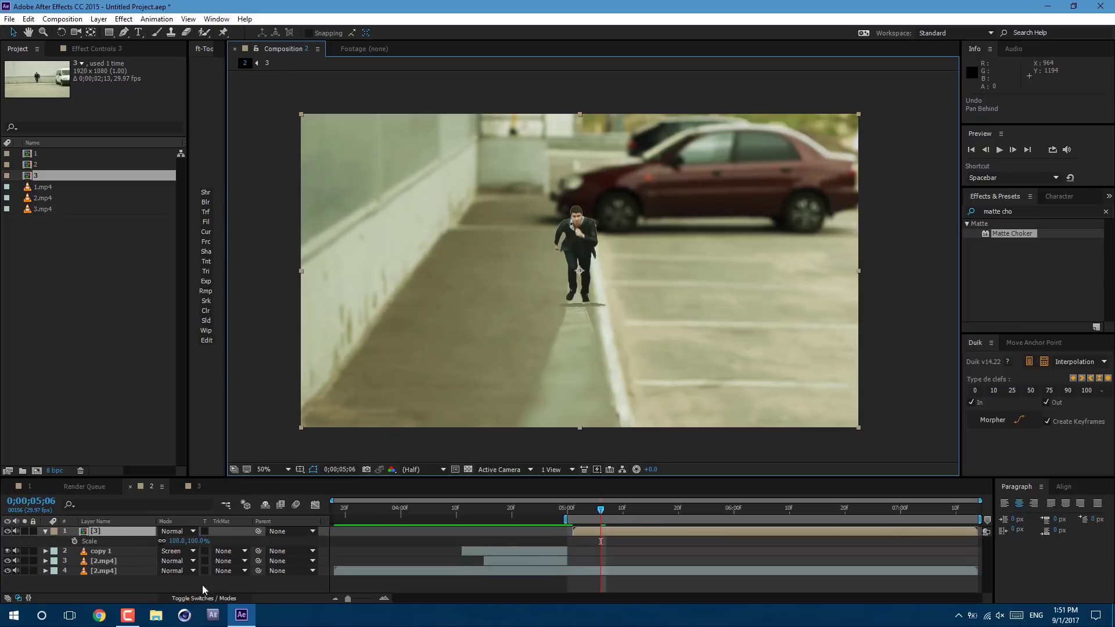
{"action": "left_click", "coordinate": [196, 542]}
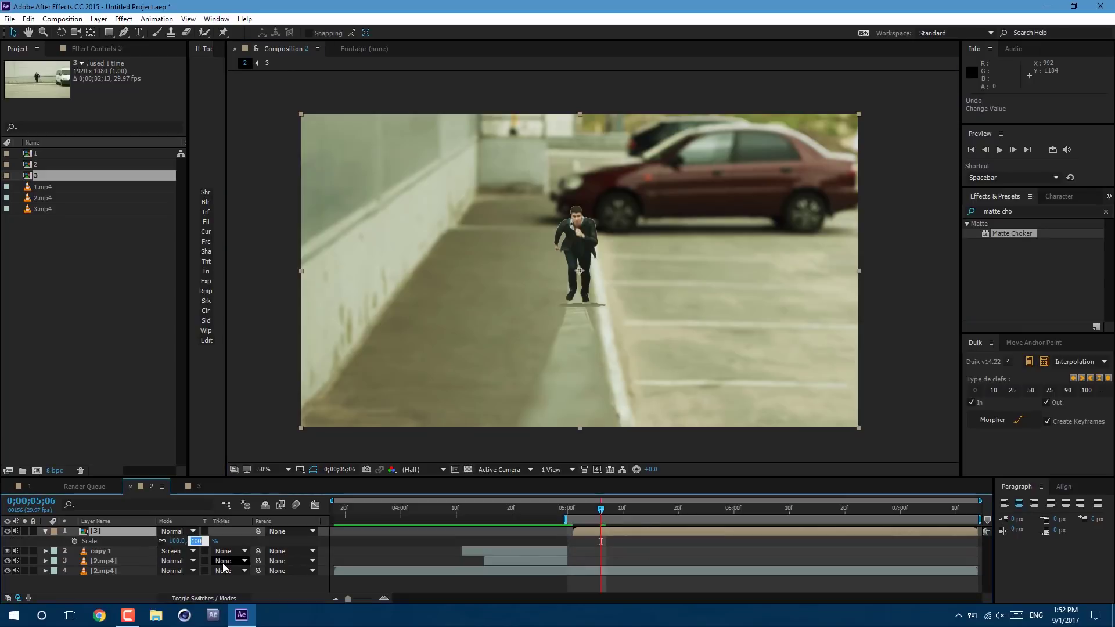
{"action": "type", "text": "35"}
{"action": "key", "text": "Return"}
{"action": "left_click_drag", "start_coordinate": [631, 286], "coordinate": [628, 308]}
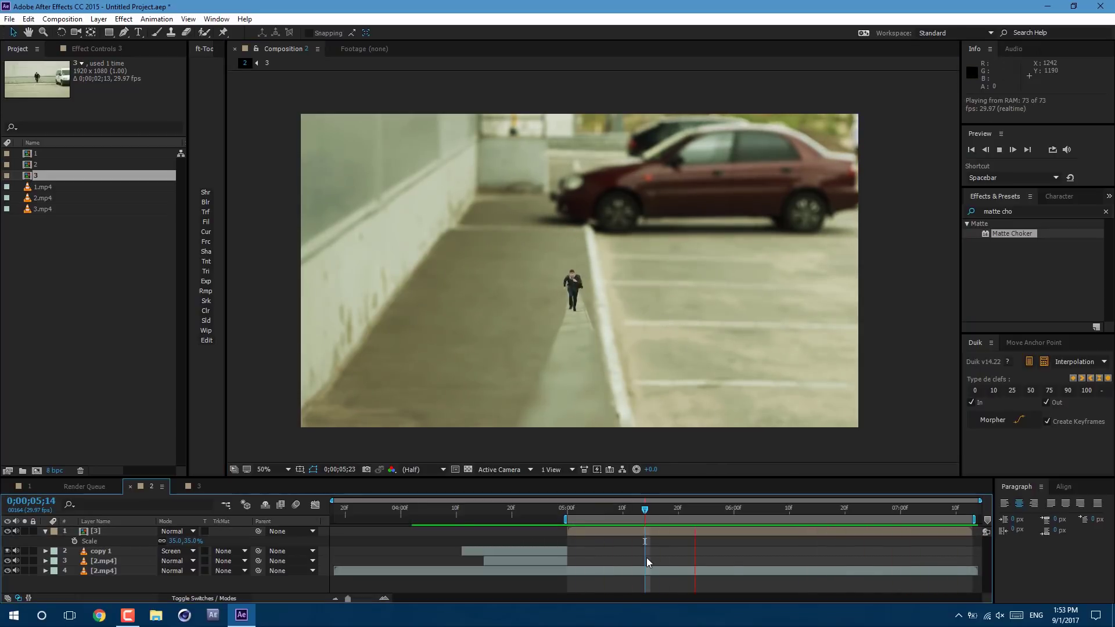
- Duplicate the runner layer and set the copy's blending mode to Screen
{"action": "left_click", "coordinate": [587, 534]}
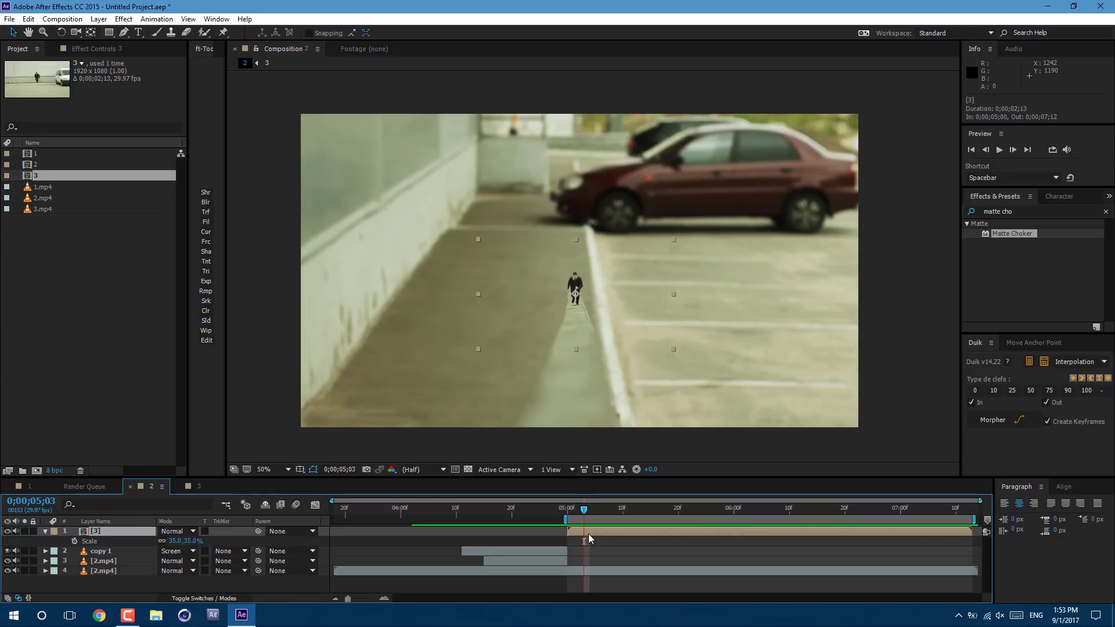
{"action": "key", "text": "ctrl+d"}
{"action": "left_click", "coordinate": [174, 531]}
{"action": "left_click", "coordinate": [228, 166]}
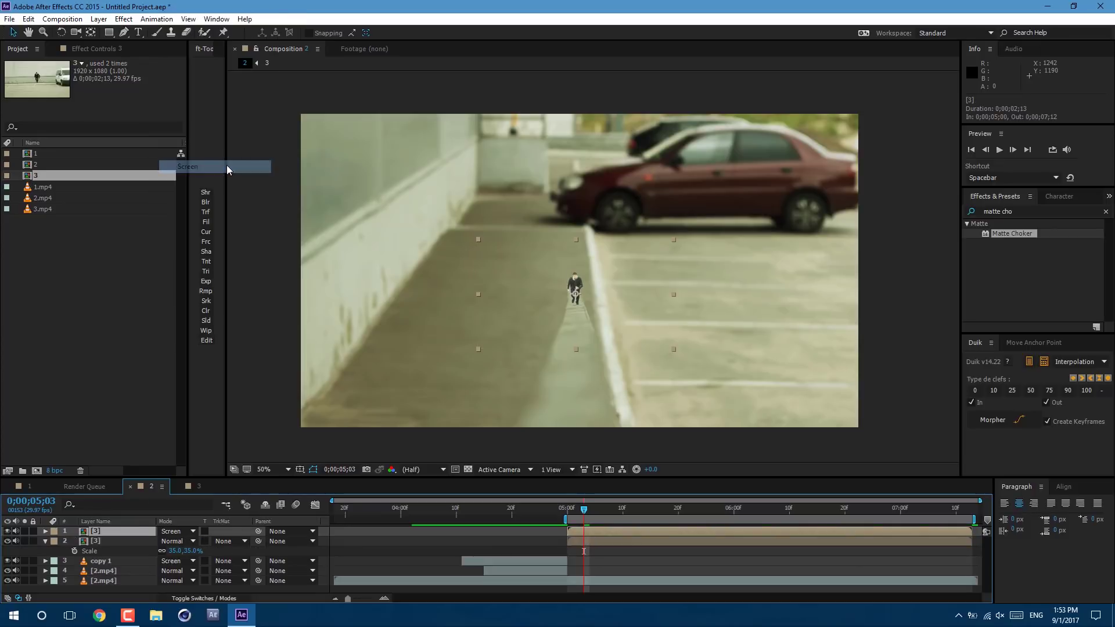
{"action": "left_click", "coordinate": [961, 224]}
- Apply brightening Curves and an inverted Find Edges to the Screen-mode runner copy
{"action": "type", "text": "curve"}
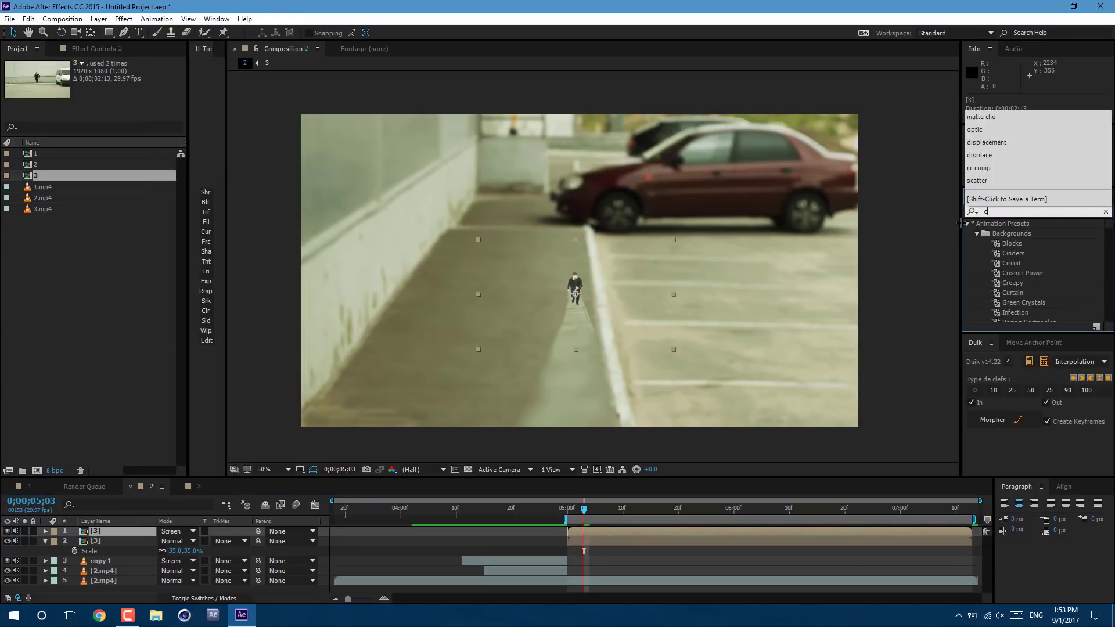
{"action": "left_click_drag", "start_coordinate": [1002, 263], "coordinate": [132, 529]}
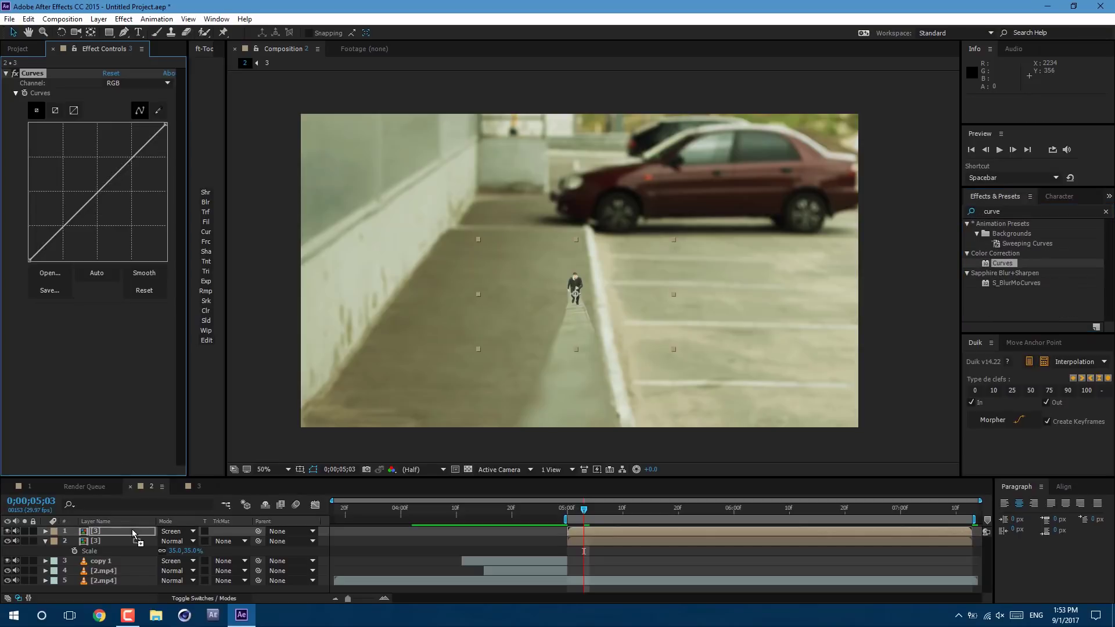
{"action": "left_click", "coordinate": [969, 212]}
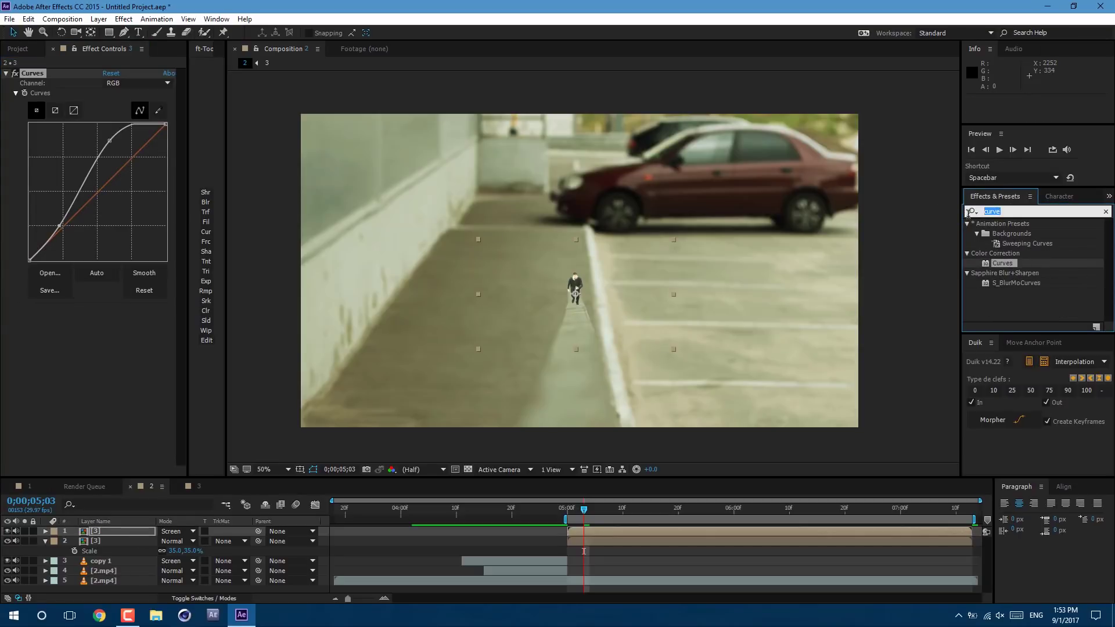
{"action": "type", "text": "find e"}
{"action": "left_click_drag", "start_coordinate": [1009, 234], "coordinate": [110, 389]}
{"action": "left_click", "coordinate": [107, 319]}
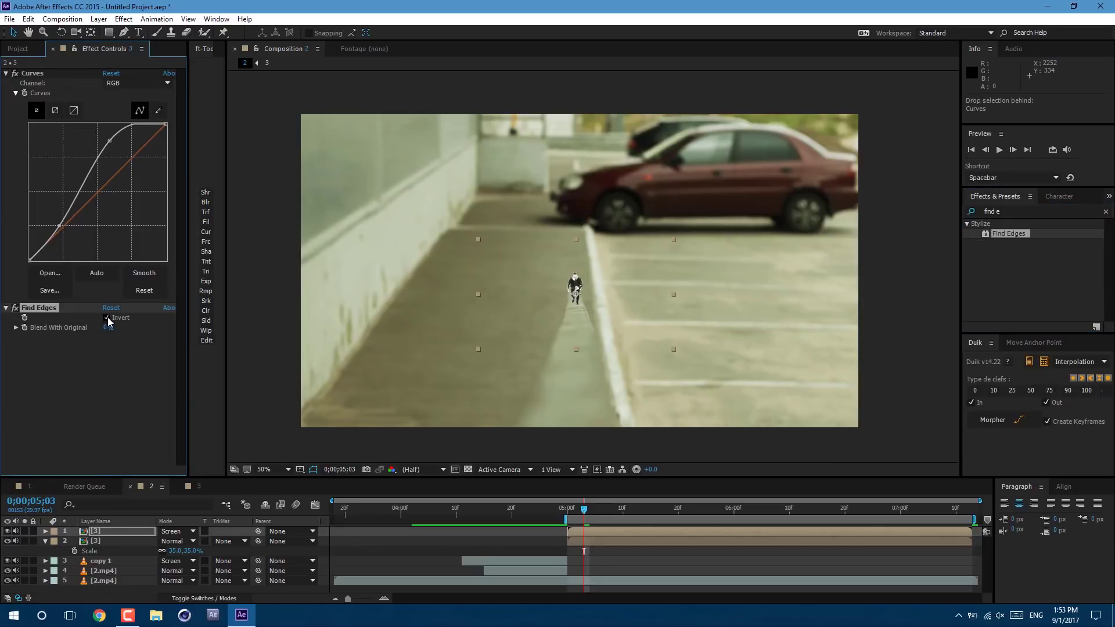
- Add CC Radial Fast Blur to the copy, centred on the runner
{"action": "left_click", "coordinate": [124, 19]}
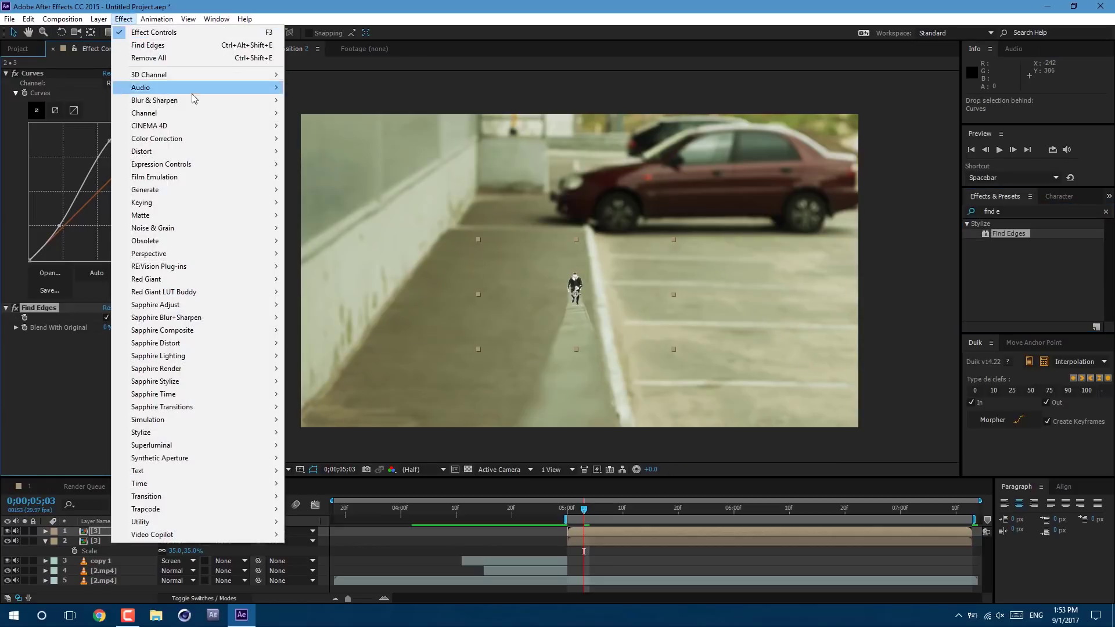
{"action": "mouse_move", "coordinate": [224, 101]}
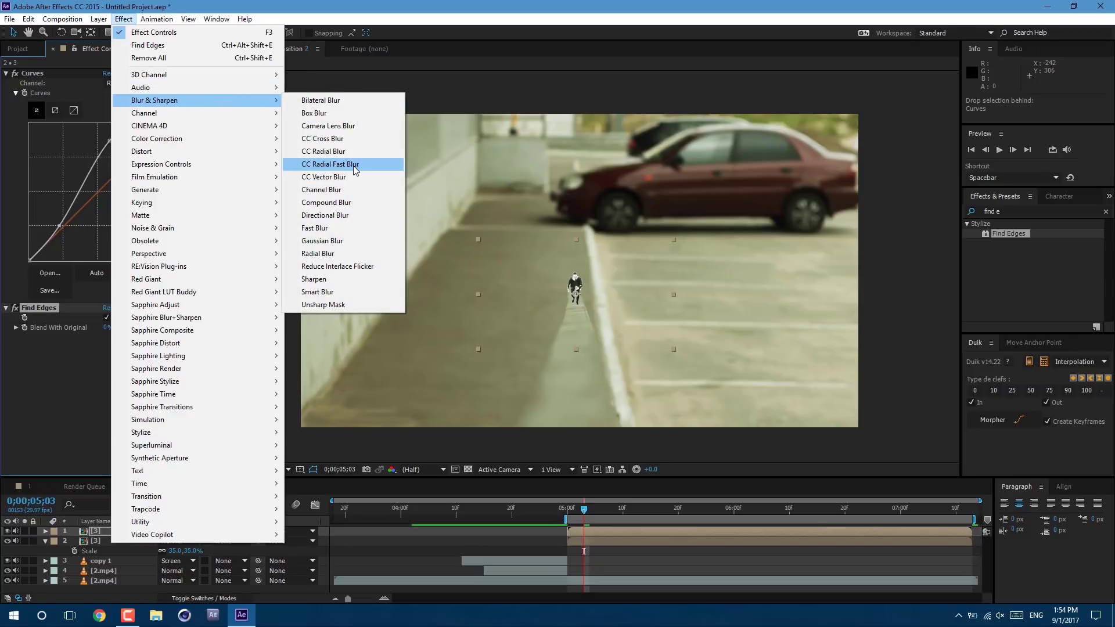
{"action": "left_click", "coordinate": [353, 166]}
{"action": "left_click", "coordinate": [109, 347]}
{"action": "left_click", "coordinate": [573, 280]}
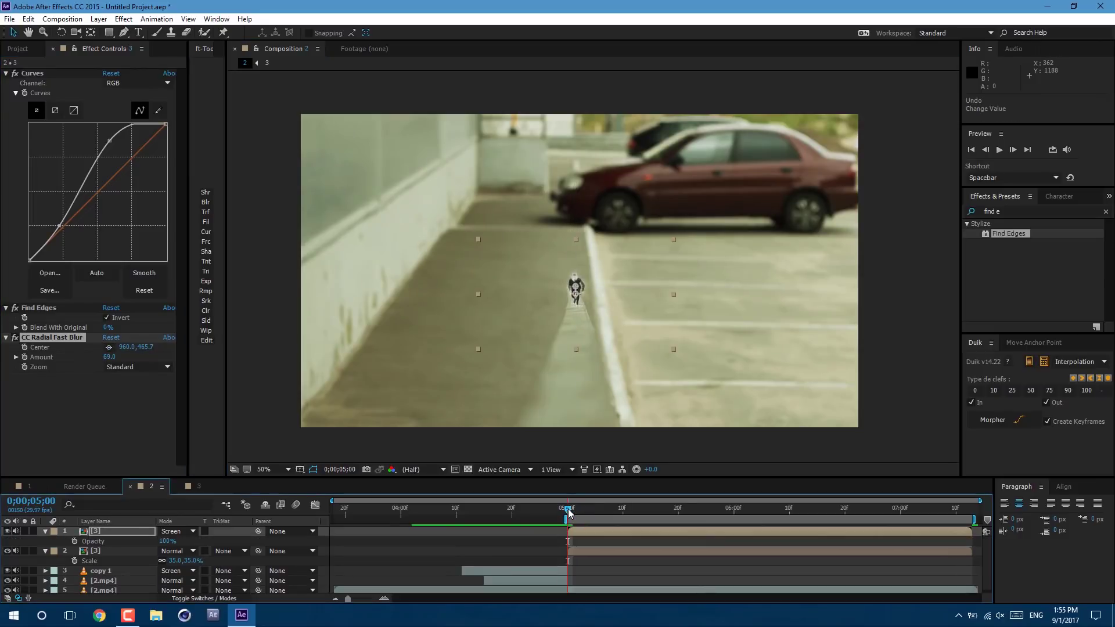
- Keyframe the radial blur Amount from 85 down to 15 at 6 seconds
{"action": "left_click_drag", "start_coordinate": [107, 357], "coordinate": [106, 360]}
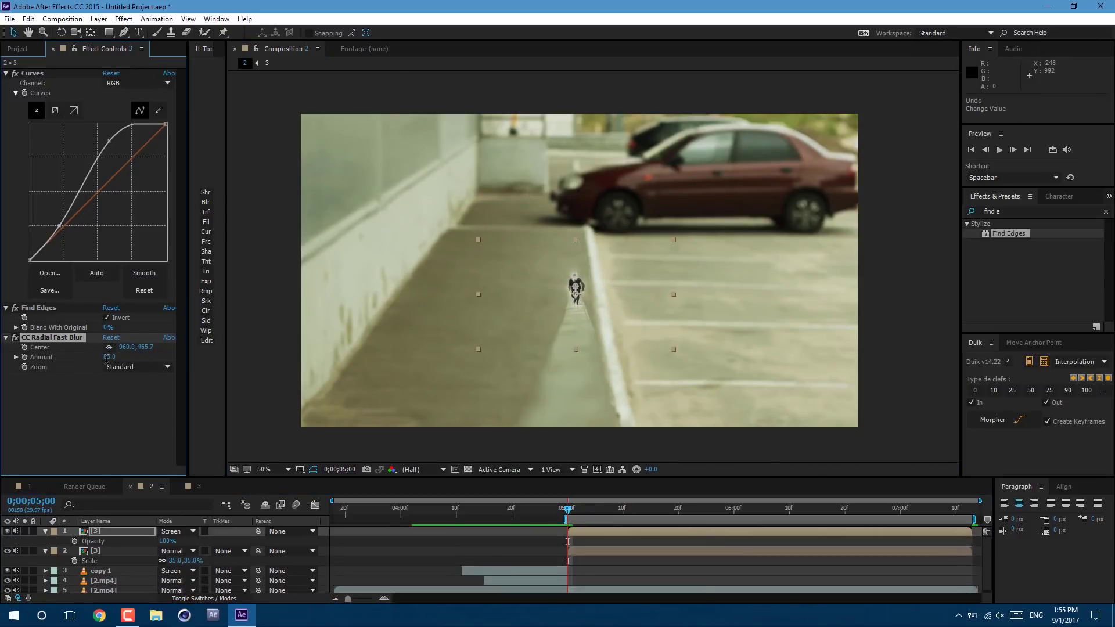
{"action": "left_click", "coordinate": [25, 360]}
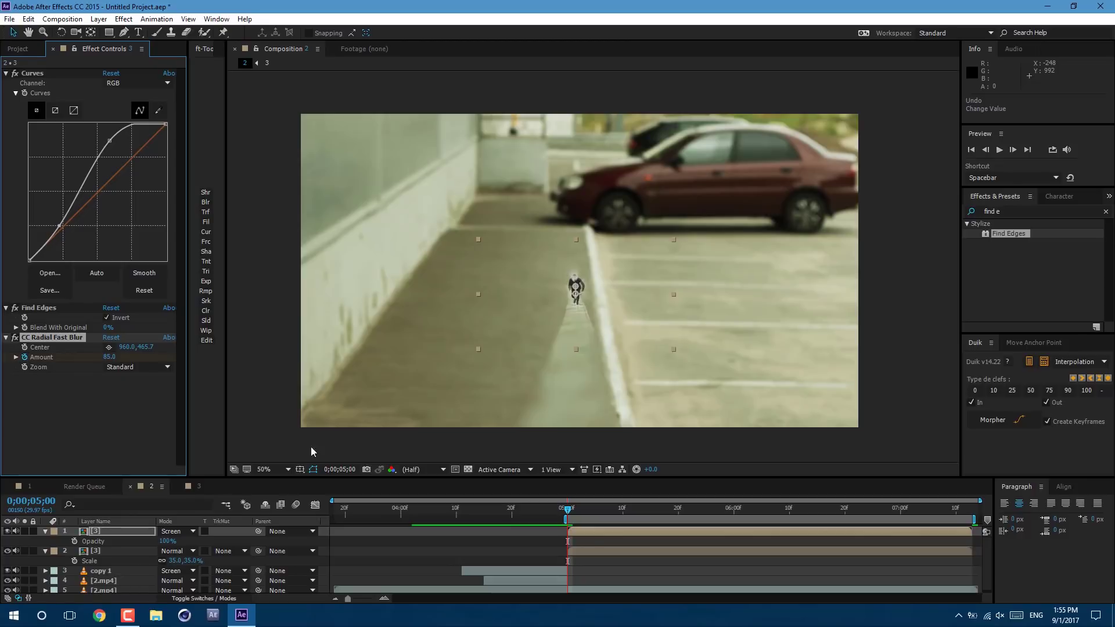
{"action": "left_click", "coordinate": [594, 531]}
{"action": "key", "text": "u"}
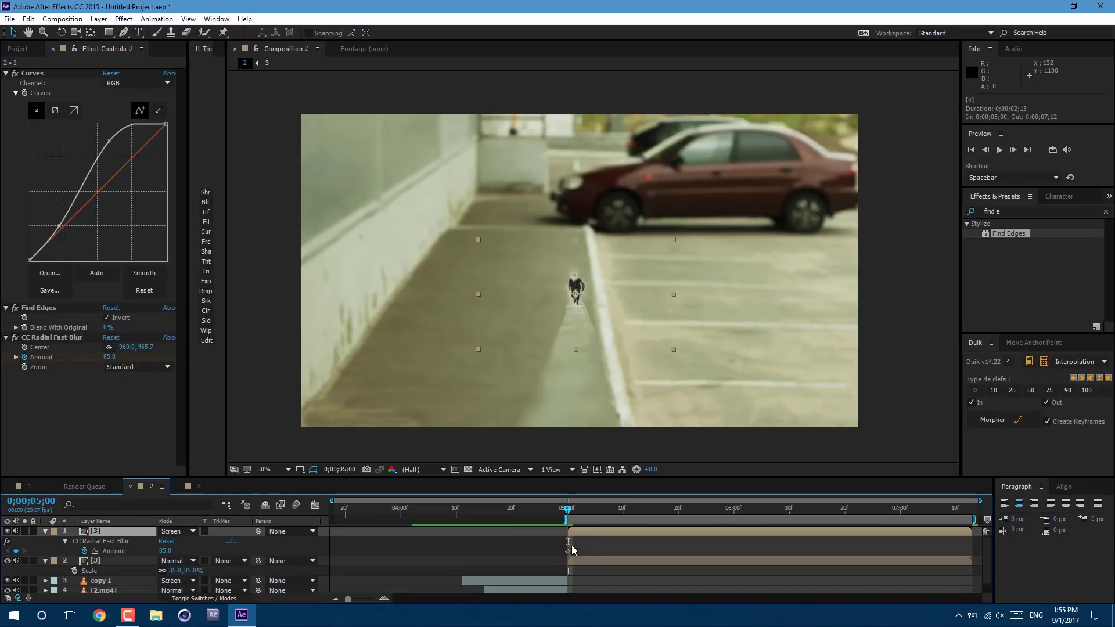
{"action": "left_click", "coordinate": [734, 512]}
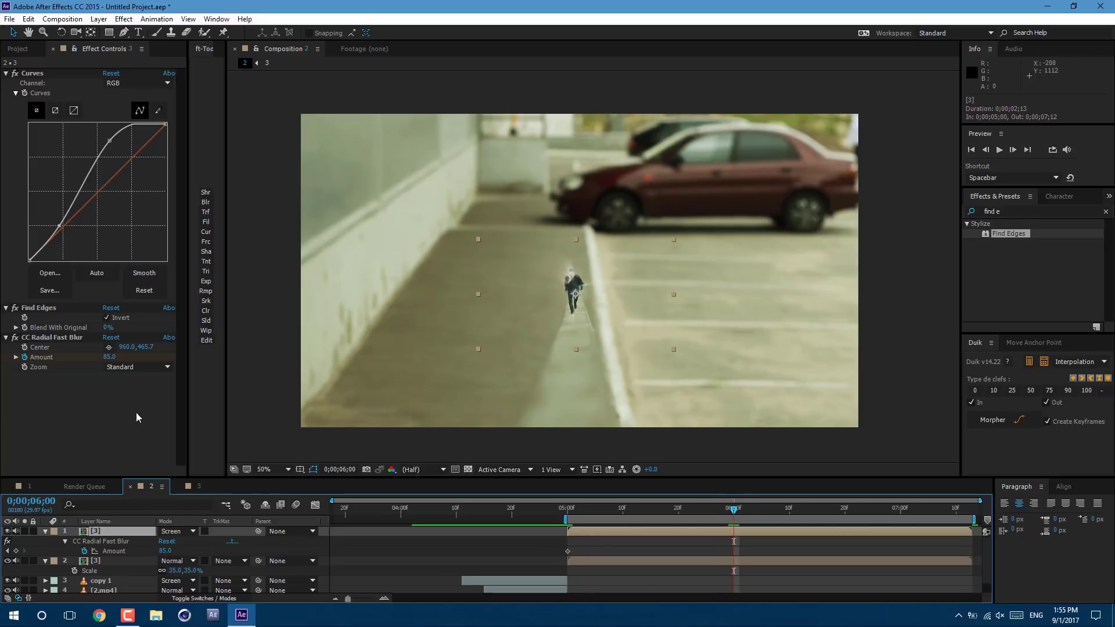
{"action": "left_click", "coordinate": [110, 357]}
{"action": "type", "text": "15"}
{"action": "key", "text": "Return"}
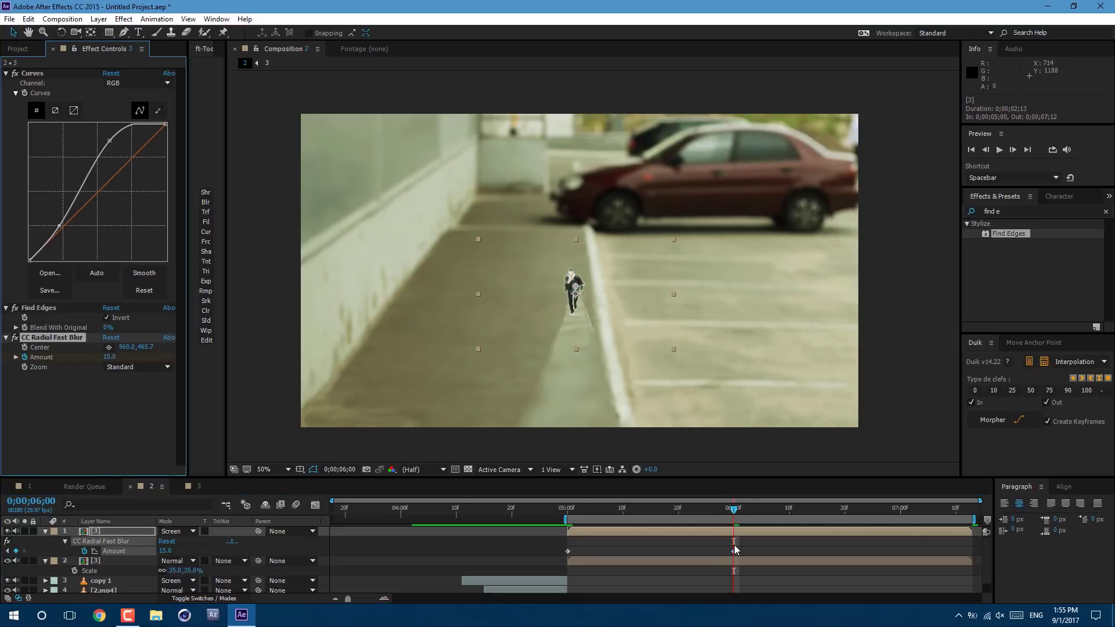
- Keyframe the glow layer's opacity from 100% at 5;00 to 0% at 6;00, eased
{"action": "key", "text": "t"}
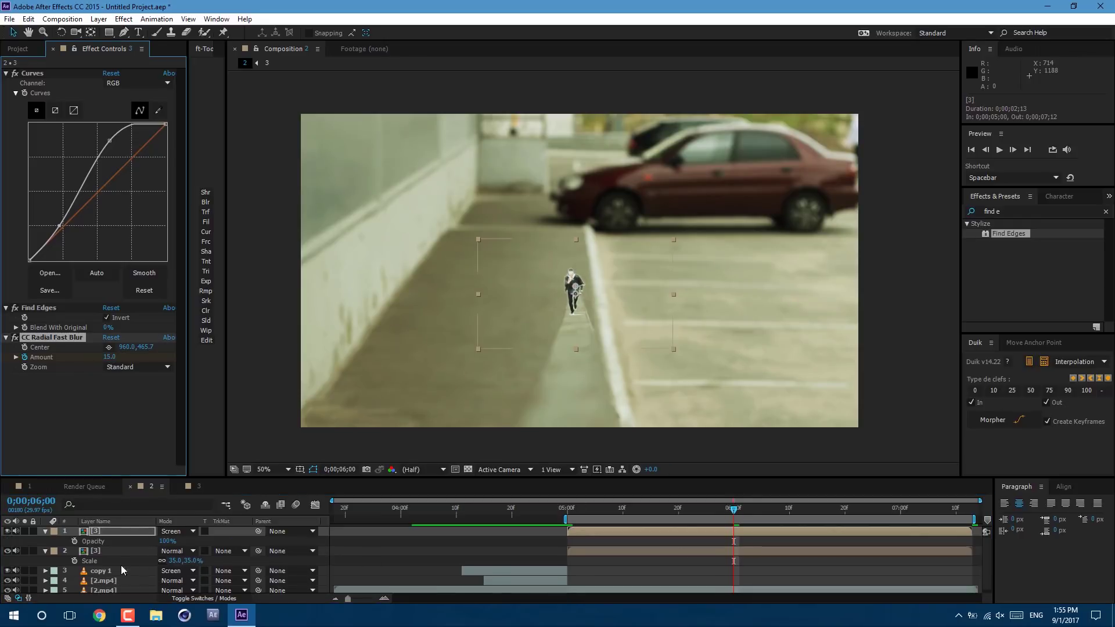
{"action": "left_click", "coordinate": [74, 541]}
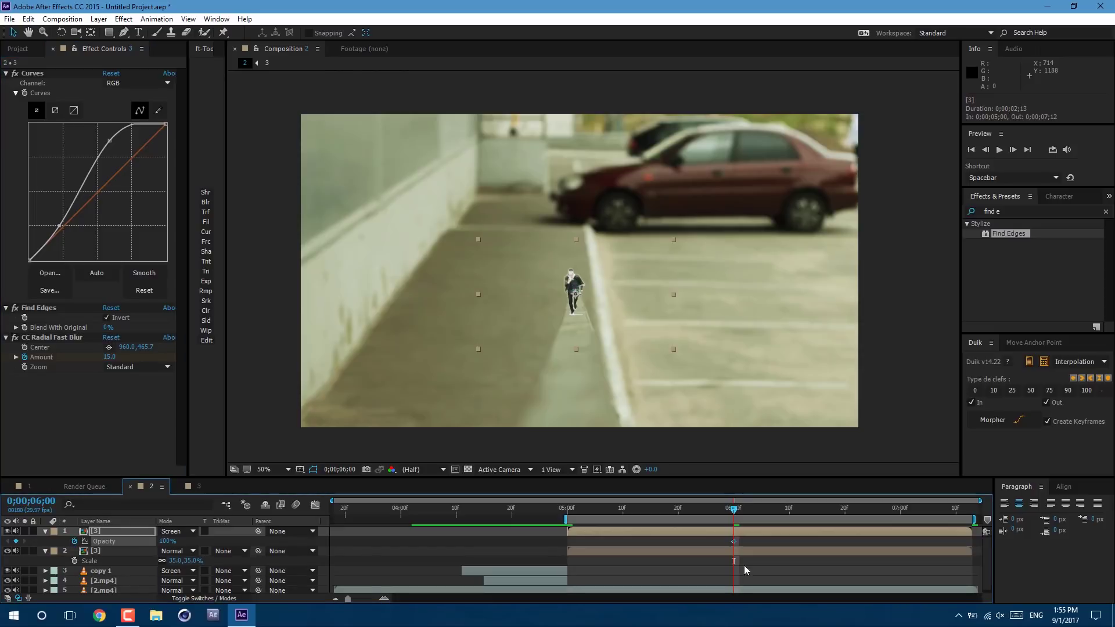
{"action": "left_click_drag", "start_coordinate": [734, 542], "coordinate": [717, 542]}
{"action": "left_click_drag", "start_coordinate": [569, 554], "coordinate": [569, 554]}
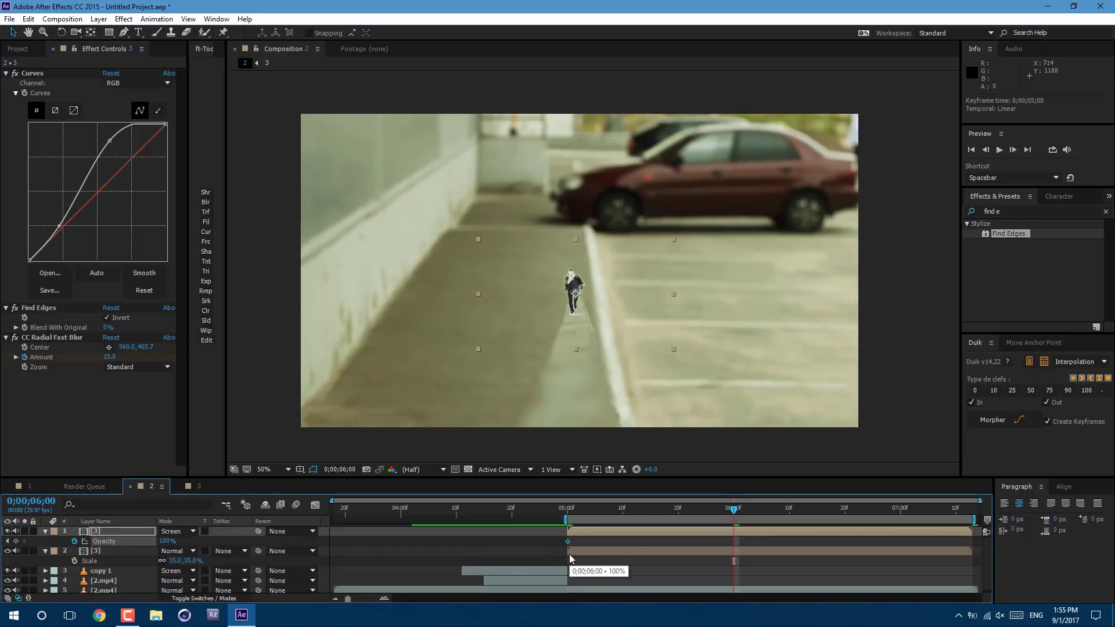
{"action": "left_click", "coordinate": [165, 541]}
{"action": "type", "text": "0"}
{"action": "key", "text": "Return"}
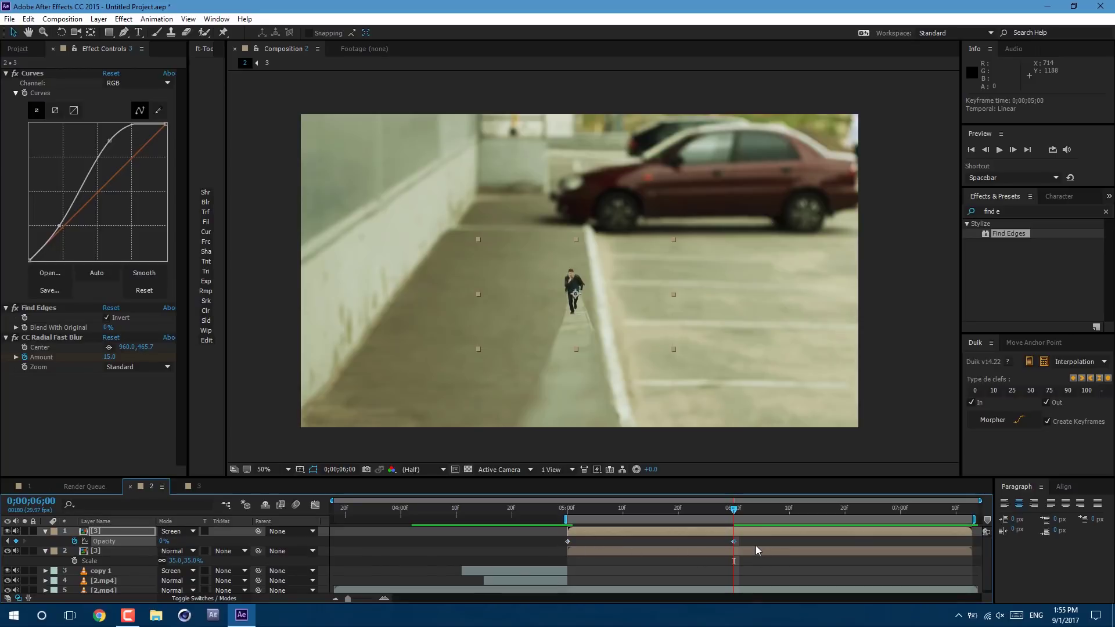
{"action": "key", "text": "F9"}
- Switch the glow layer's blending mode from Screen to Add
{"action": "left_click", "coordinate": [595, 509]}
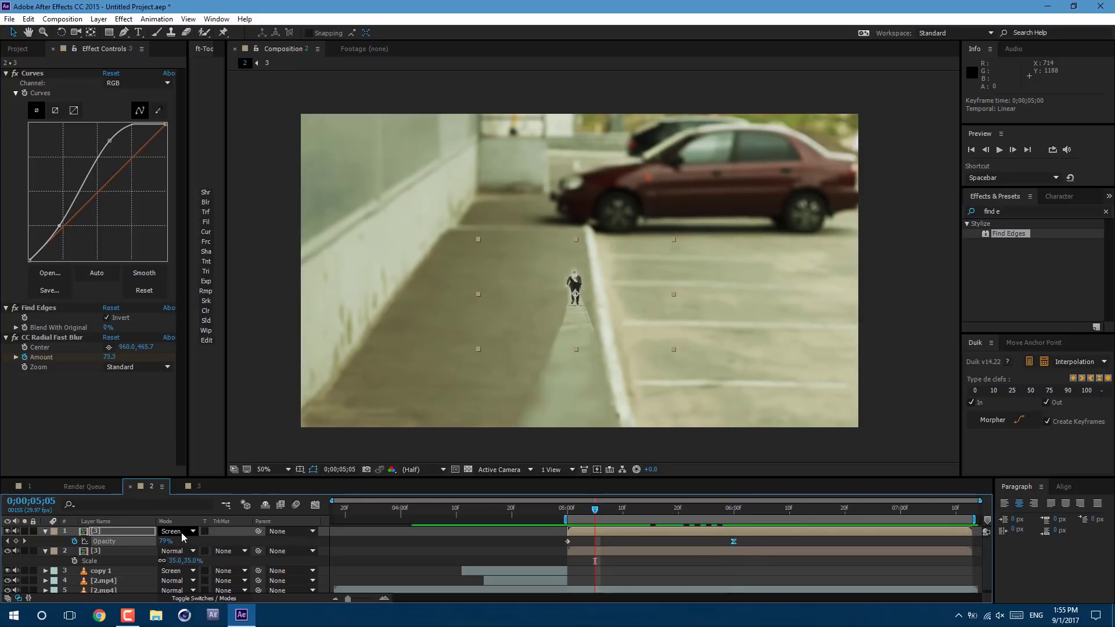
{"action": "left_click", "coordinate": [182, 534]}
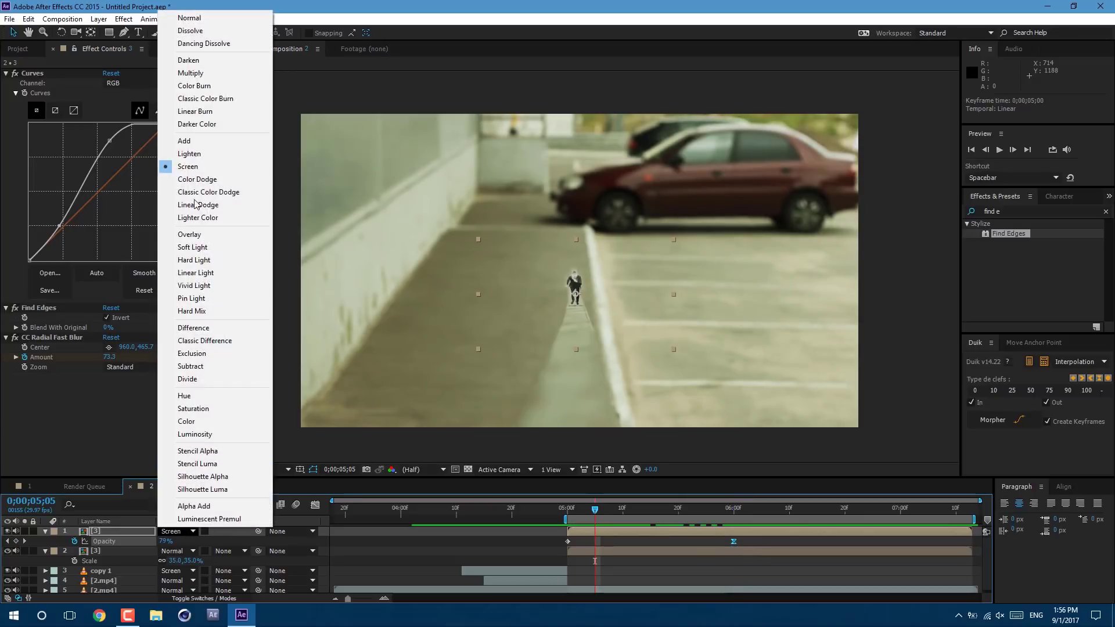
{"action": "left_click", "coordinate": [204, 141]}
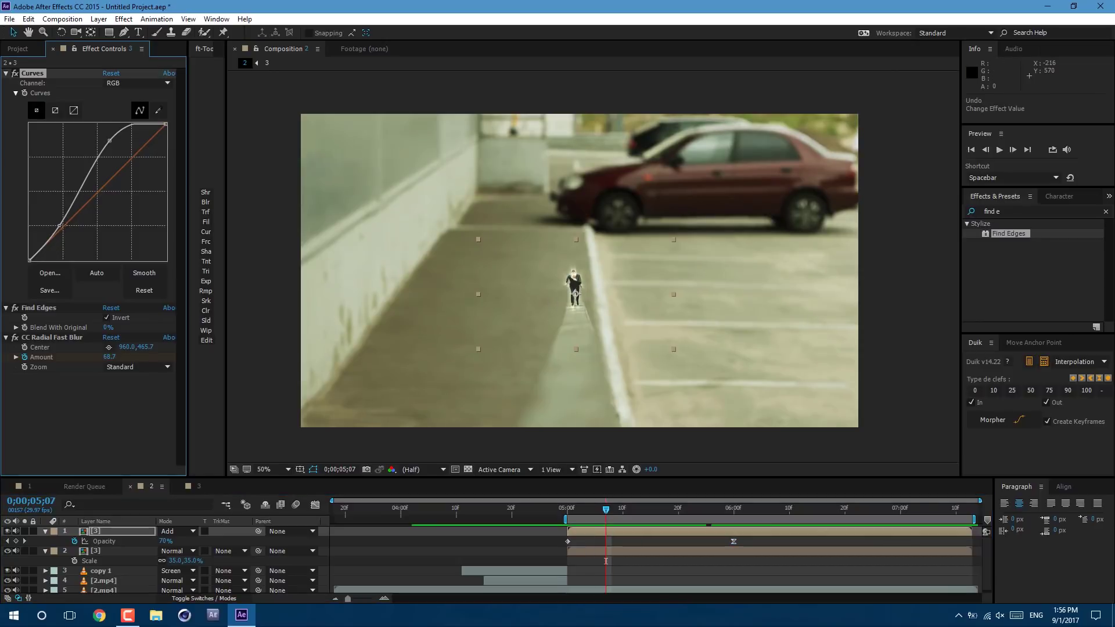
- Steepen the Curves points upward to brighten the glow, then preview the fade
{"action": "left_click_drag", "start_coordinate": [59, 225], "coordinate": [41, 211]}
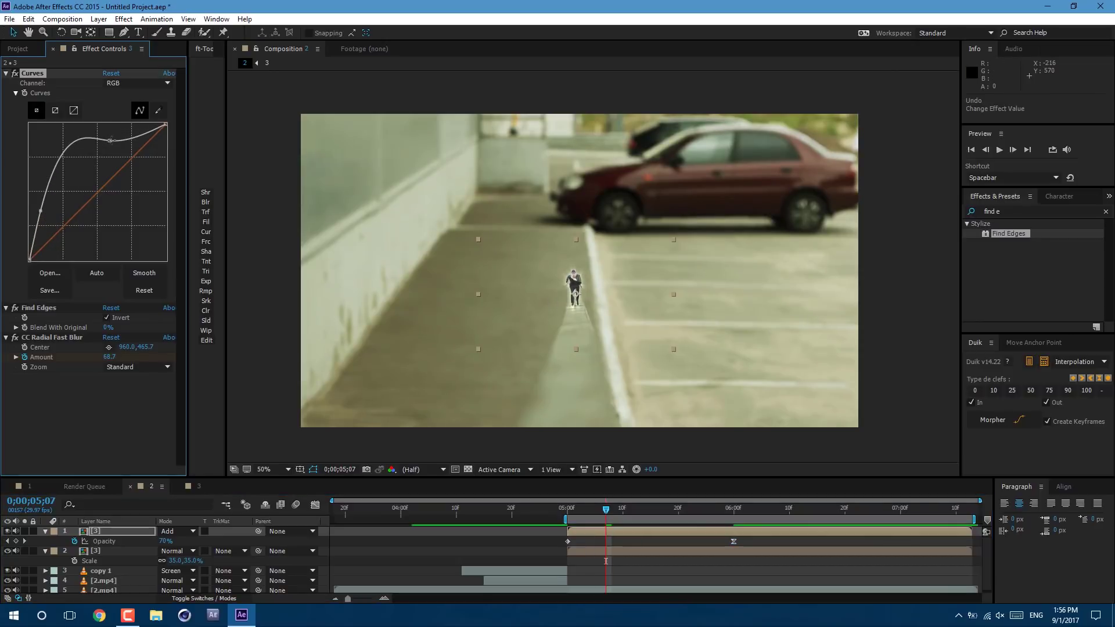
{"action": "left_click_drag", "start_coordinate": [108, 139], "coordinate": [114, 124]}
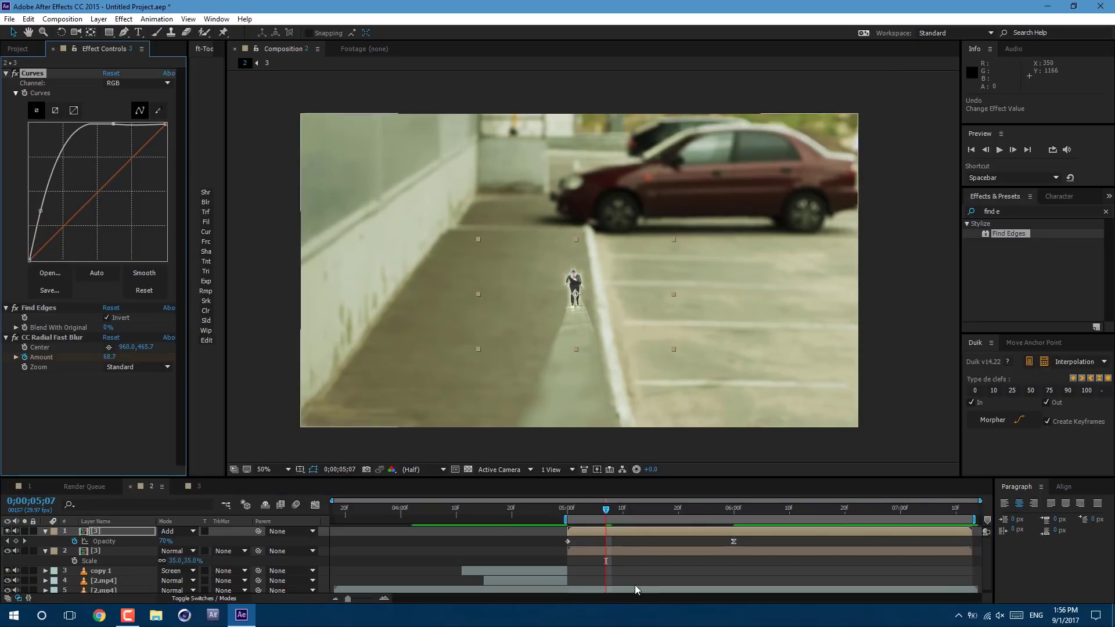
{"action": "left_click", "coordinate": [637, 561]}
{"action": "key", "text": "space"}
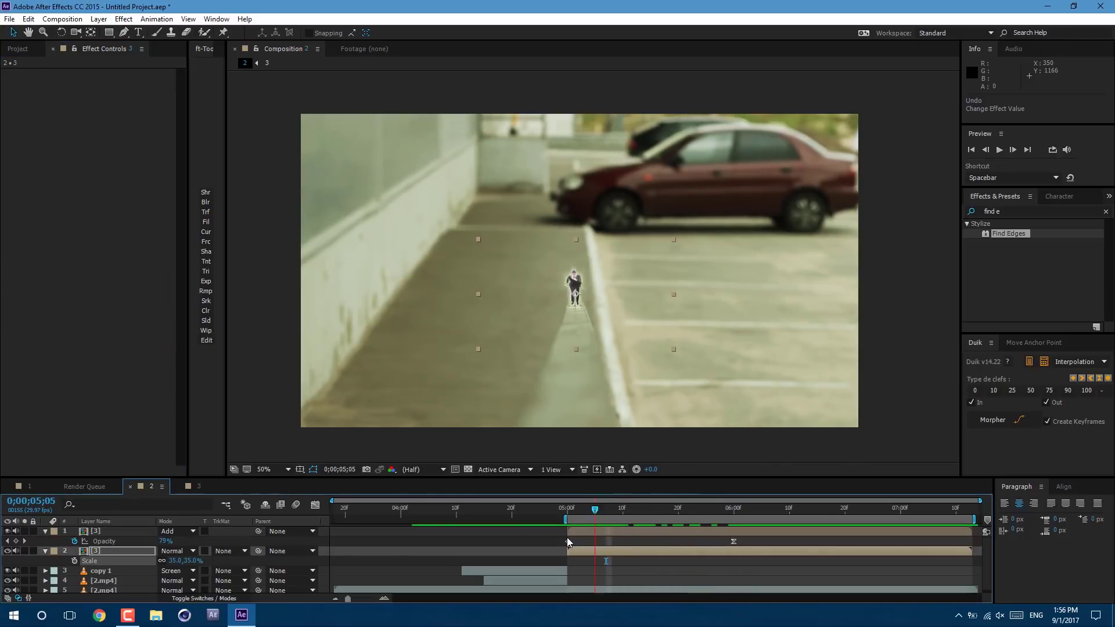
{"action": "left_click", "coordinate": [635, 571]}
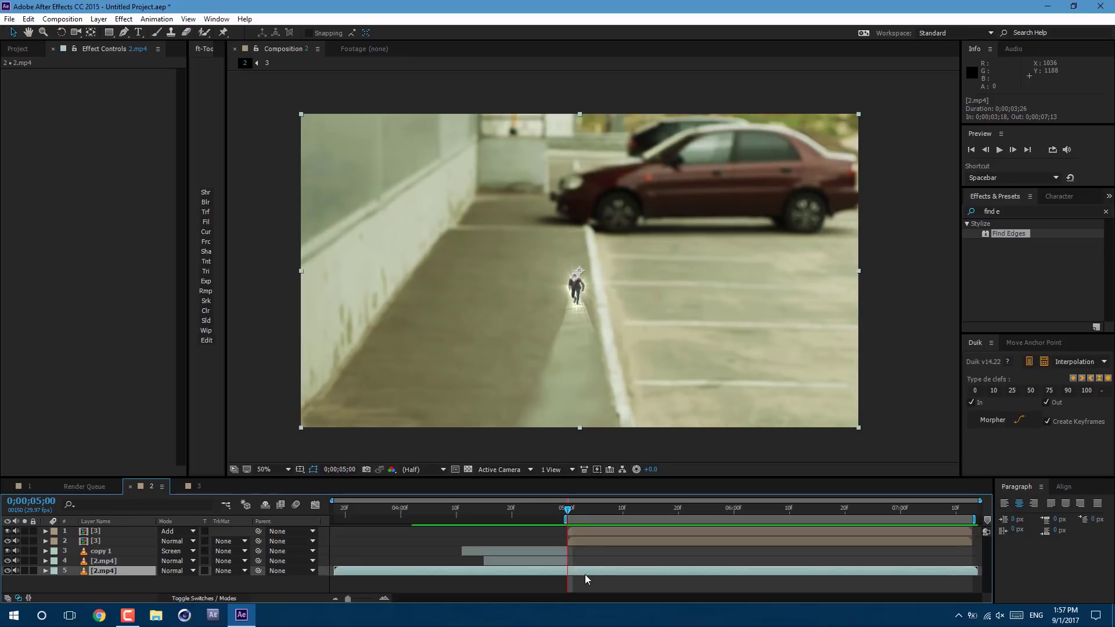
- Split the 2.mp4 background at 5 seconds and parent both runner layers to 3. 2.mp4
{"action": "key", "text": "ctrl+shift+d"}
{"action": "left_click_drag", "start_coordinate": [123, 571], "coordinate": [128, 546]}
{"action": "left_click_drag", "start_coordinate": [323, 532], "coordinate": [111, 542]}
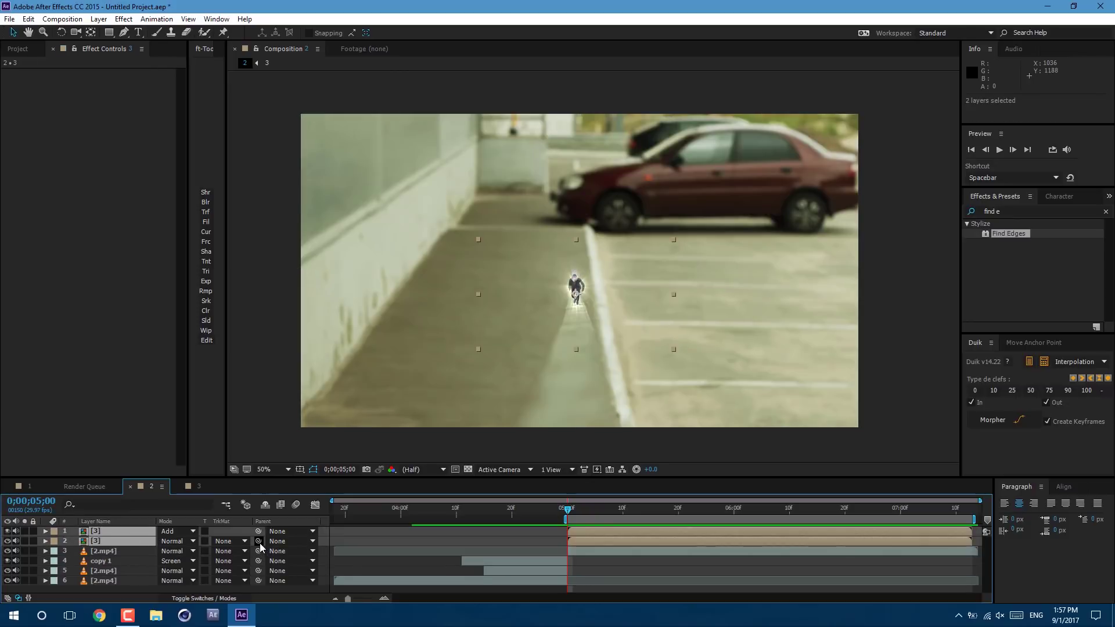
{"action": "left_click_drag", "start_coordinate": [259, 542], "coordinate": [109, 553]}
{"action": "left_click", "coordinate": [110, 551]}
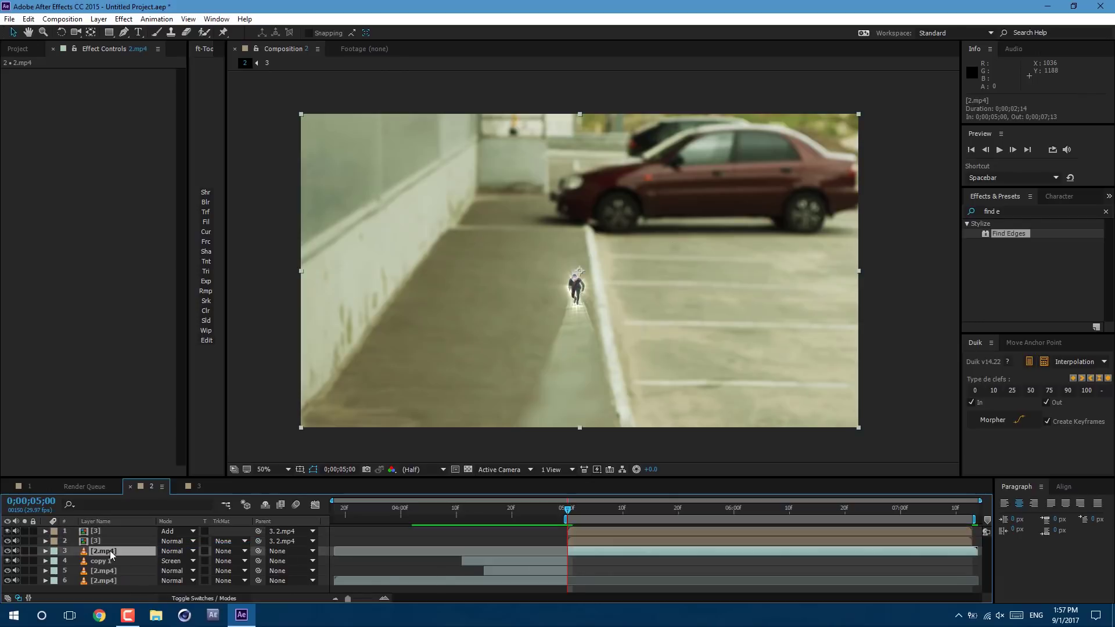
- Reveal the split background's Position and Scale properties
{"action": "key", "text": "p"}
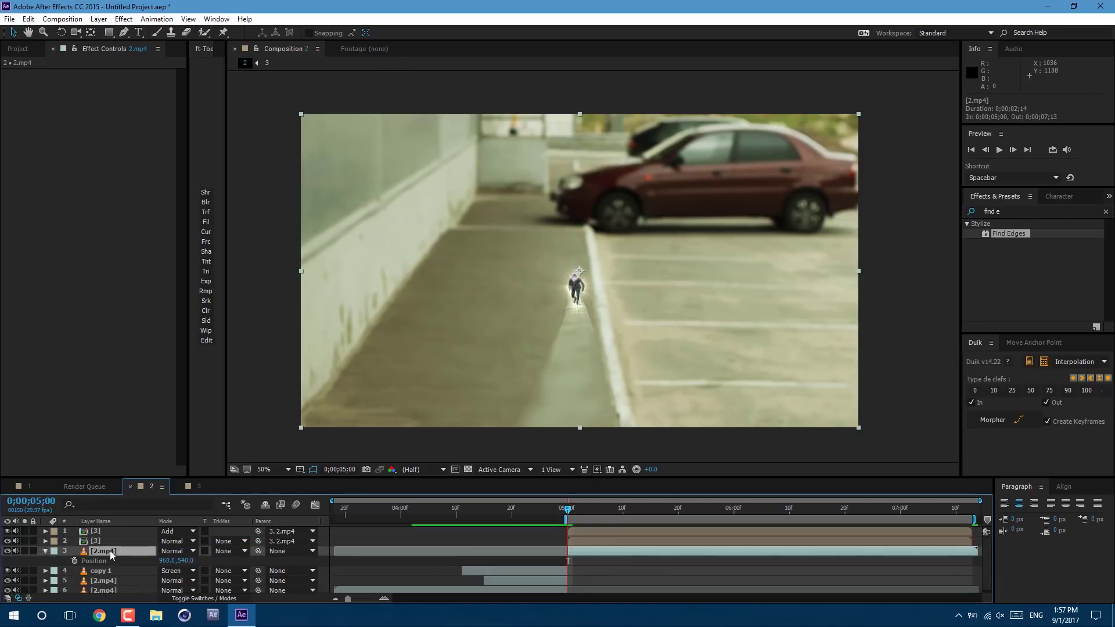
{"action": "key", "text": "shift+s"}
{"action": "left_click", "coordinate": [74, 572]}
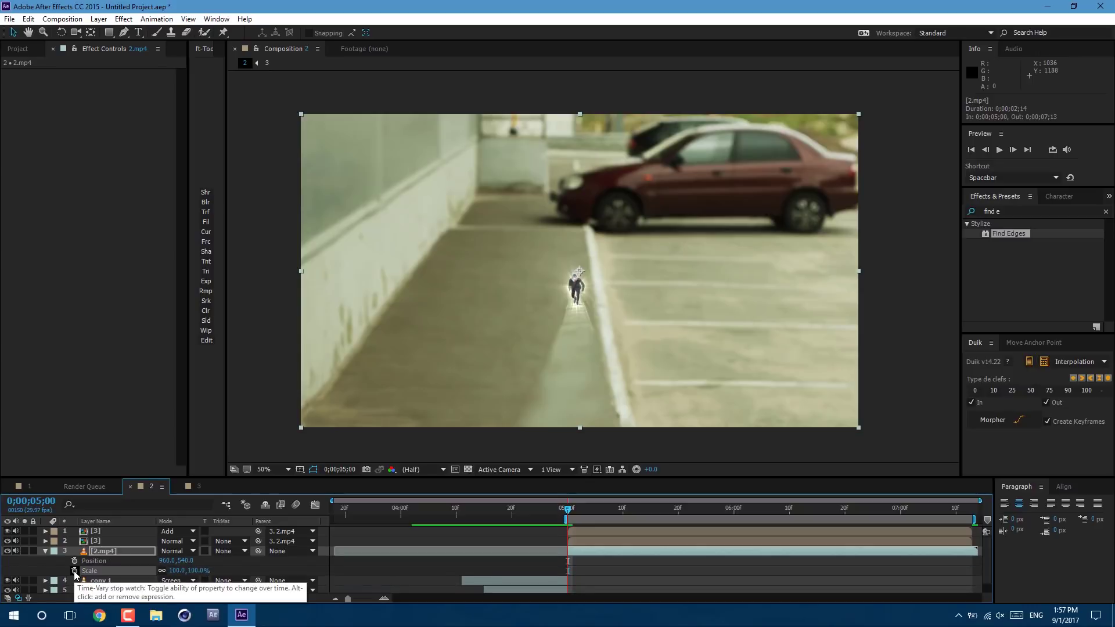
- Move the background's anchor to the runner's feet and keyframe Scale 100% at 5;00 to 120% at 5;24
{"action": "left_click", "coordinate": [91, 32]}
{"action": "left_click_drag", "start_coordinate": [582, 273], "coordinate": [574, 312]}
{"action": "key", "text": "v"}
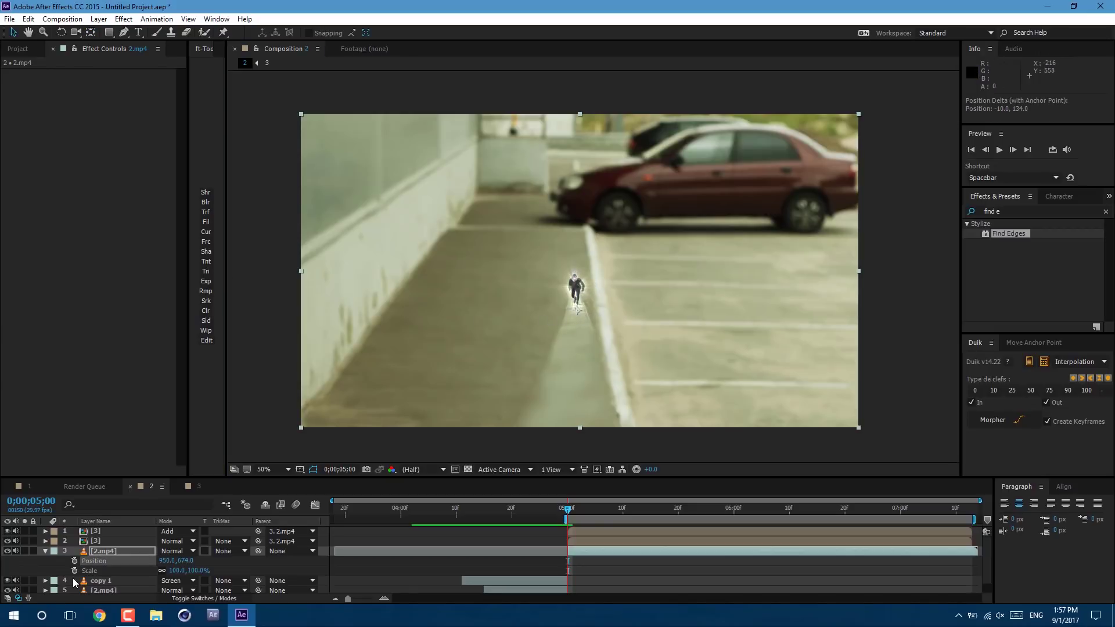
{"action": "left_click", "coordinate": [74, 572]}
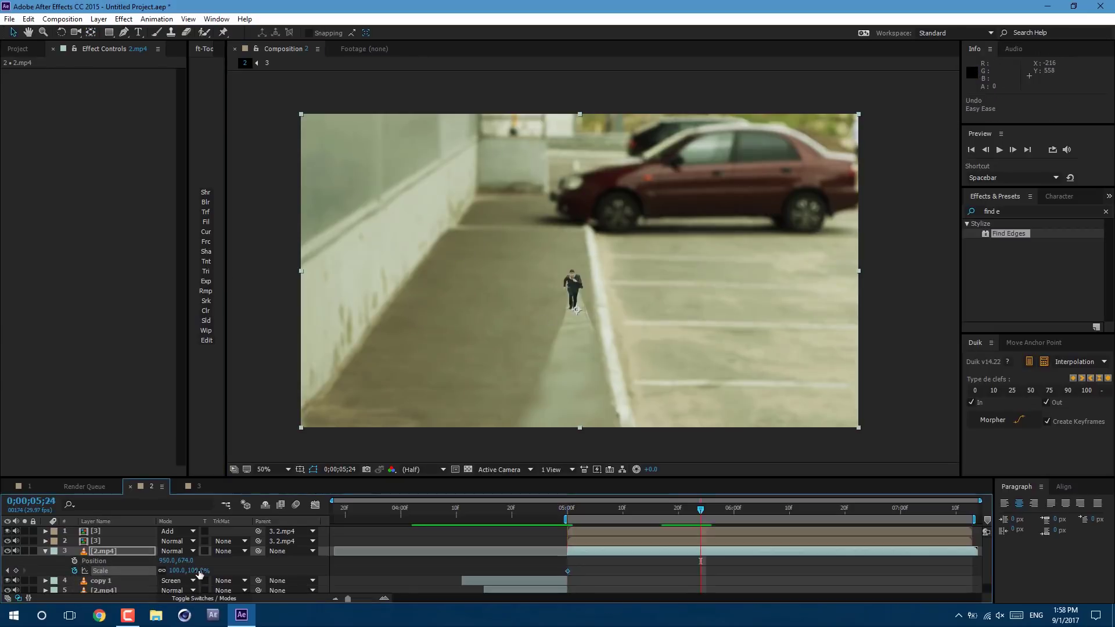
{"action": "left_click", "coordinate": [199, 571]}
{"action": "key", "text": "BackSpace"}
{"action": "type", "text": "120"}
{"action": "key", "text": "Return"}
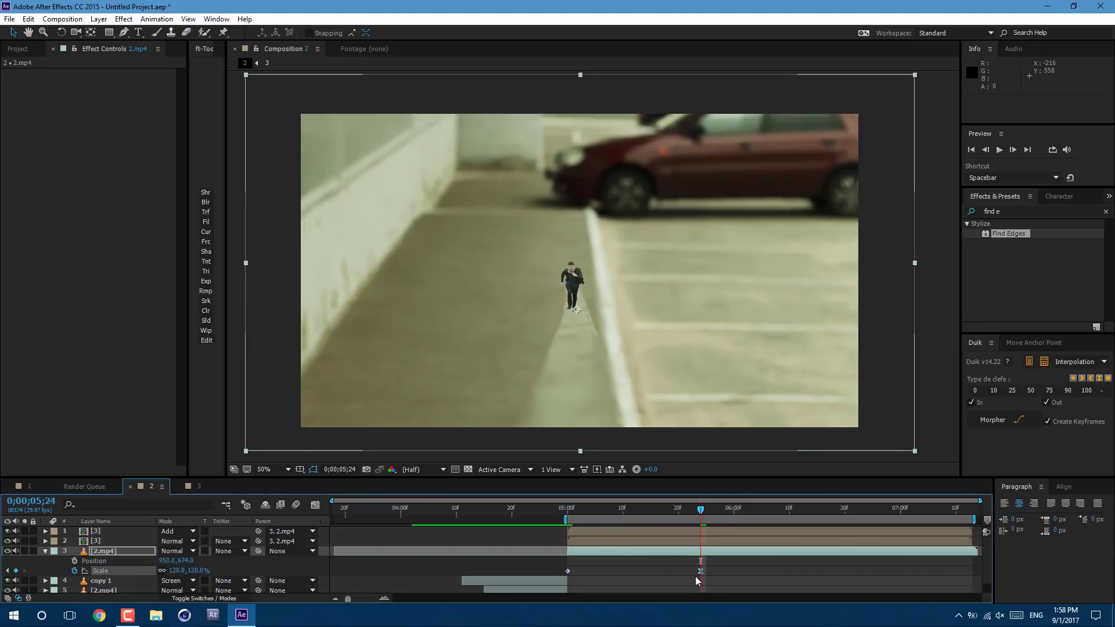
- Ease the zoom into its final keyframe in the speed graph and preview it
{"action": "left_click", "coordinate": [316, 507]}
{"action": "left_click_drag", "start_coordinate": [659, 573], "coordinate": [594, 573]}
{"action": "left_click", "coordinate": [317, 506]}
{"action": "key", "text": "space"}
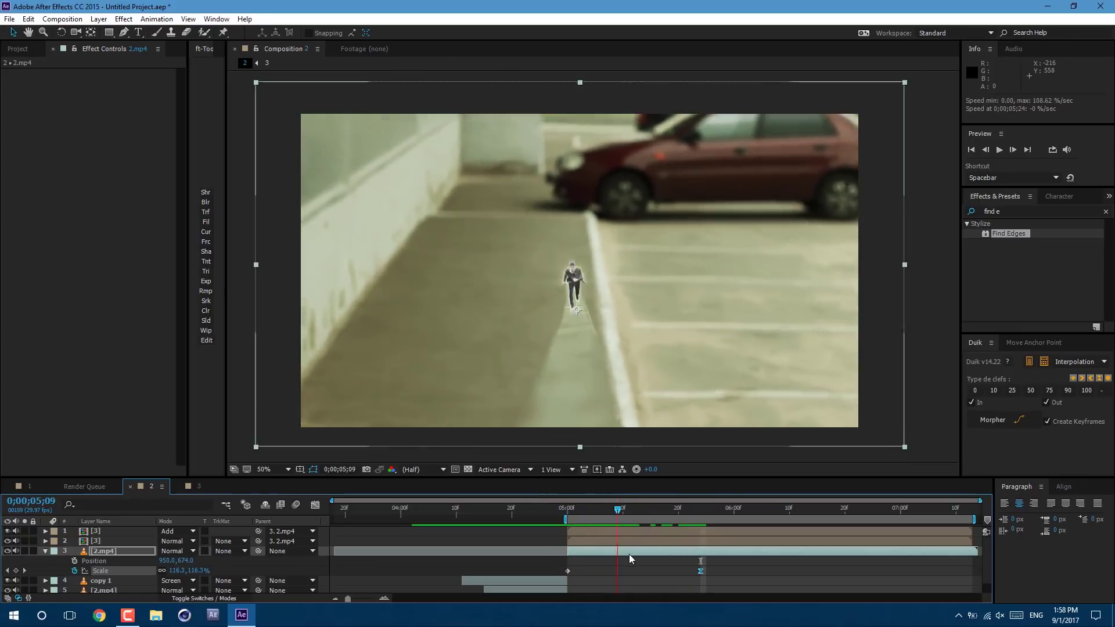
- Add a wiggle(2,25) Position expression to the background, tweak it to wiggle(2,55), and preview
{"action": "left_click", "coordinate": [74, 560], "text": "alt"}
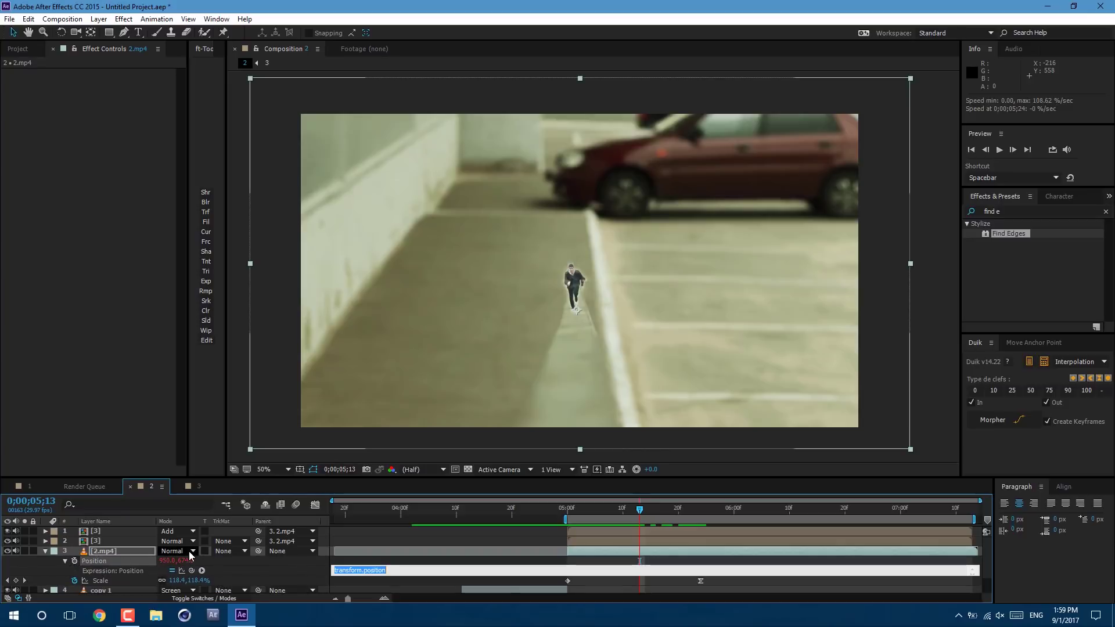
{"action": "type", "text": "w"}
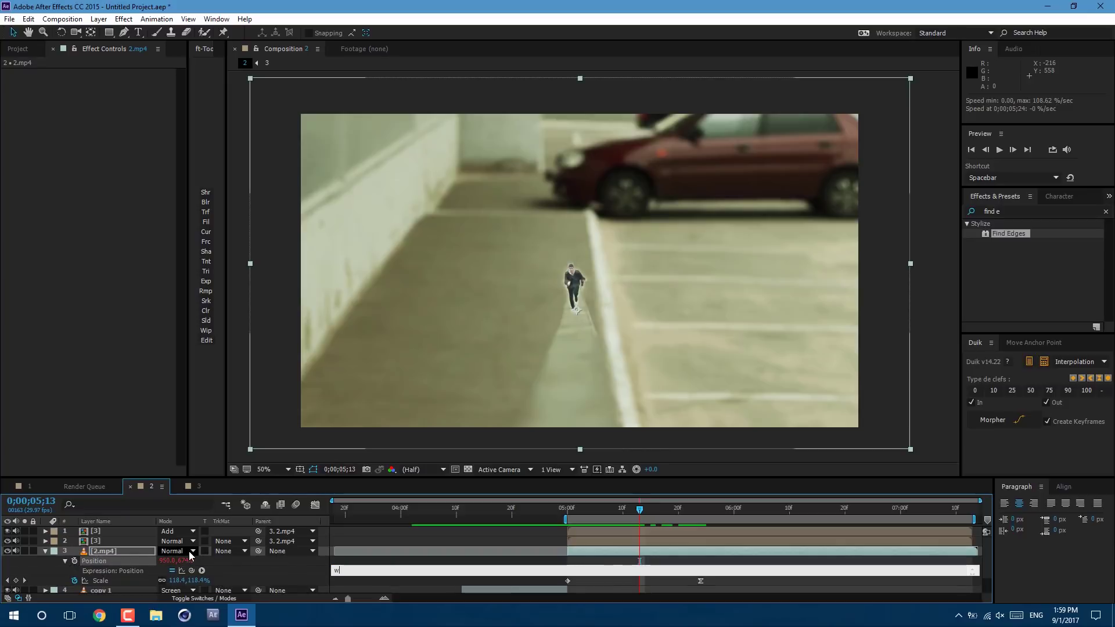
{"action": "type", "text": "iggle("}
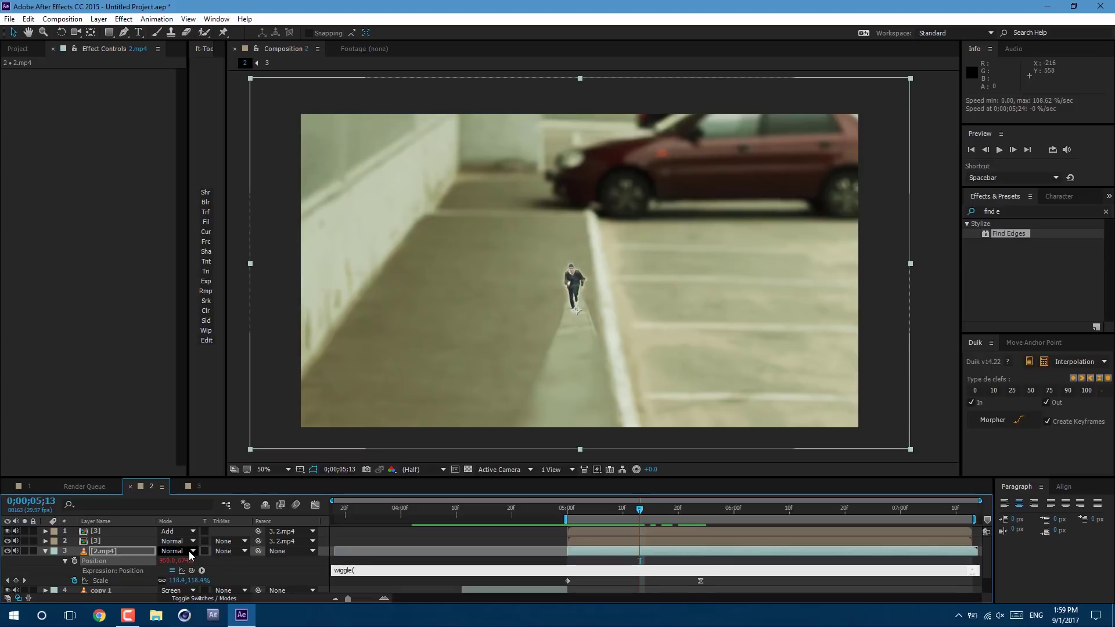
{"action": "type", "text": "2,25)"}
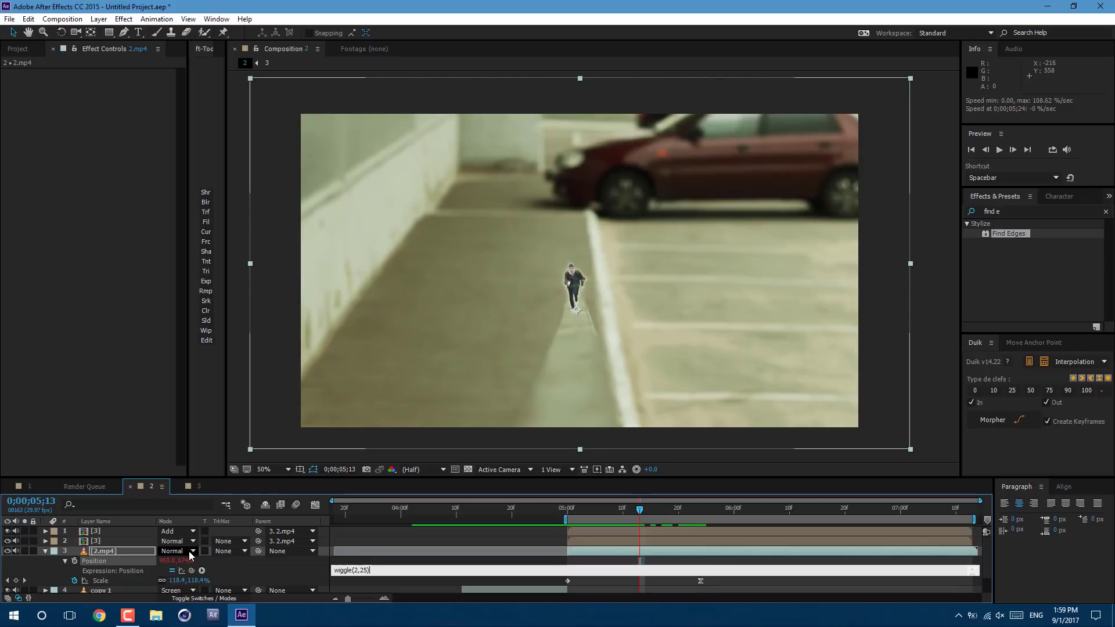
{"action": "left_click", "coordinate": [360, 570]}
{"action": "left_click", "coordinate": [643, 509]}
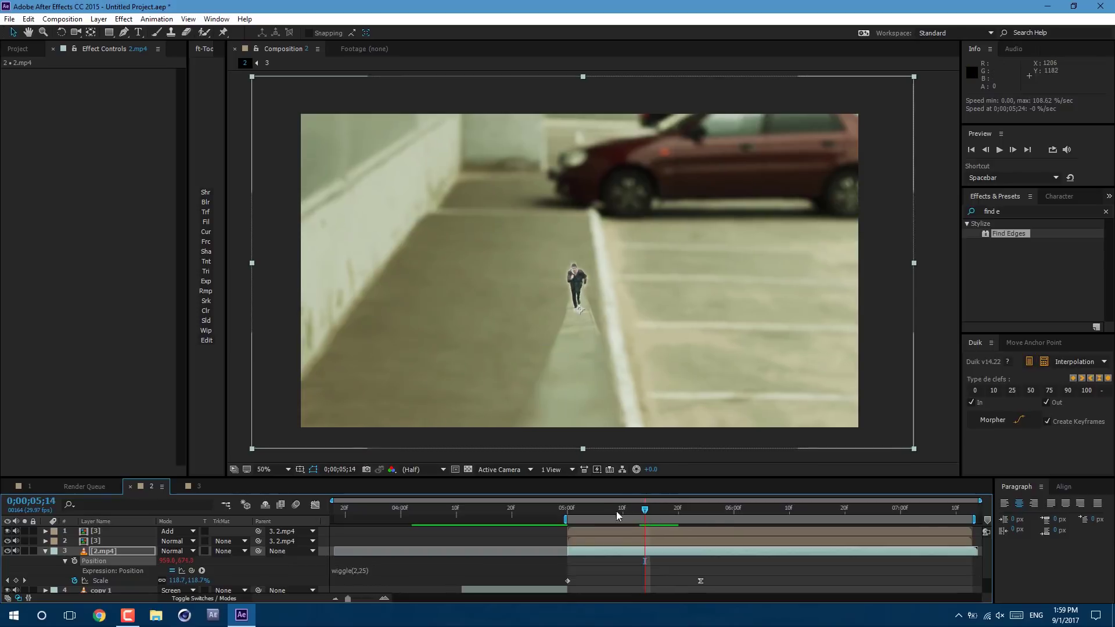
{"action": "key", "text": "space"}
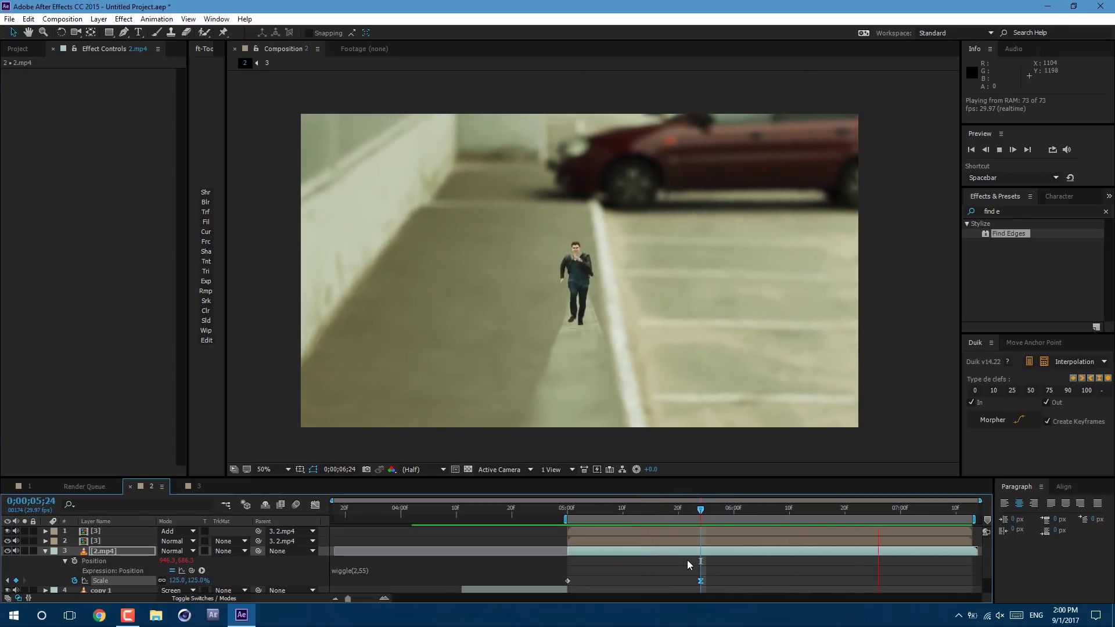